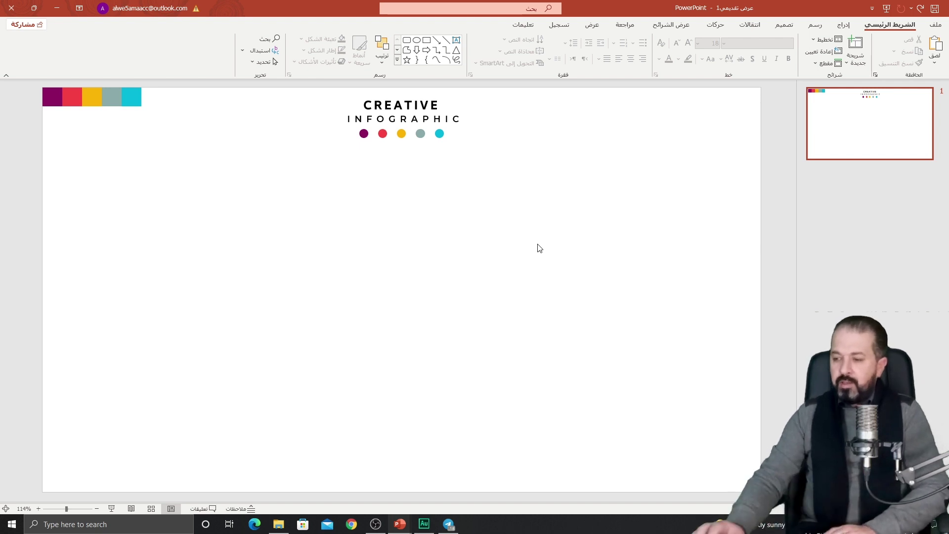
Step: Set the slide background to a solid light grey, the lightest shade in the white theme column
{"action": "right_click", "coordinate": [546, 200]}
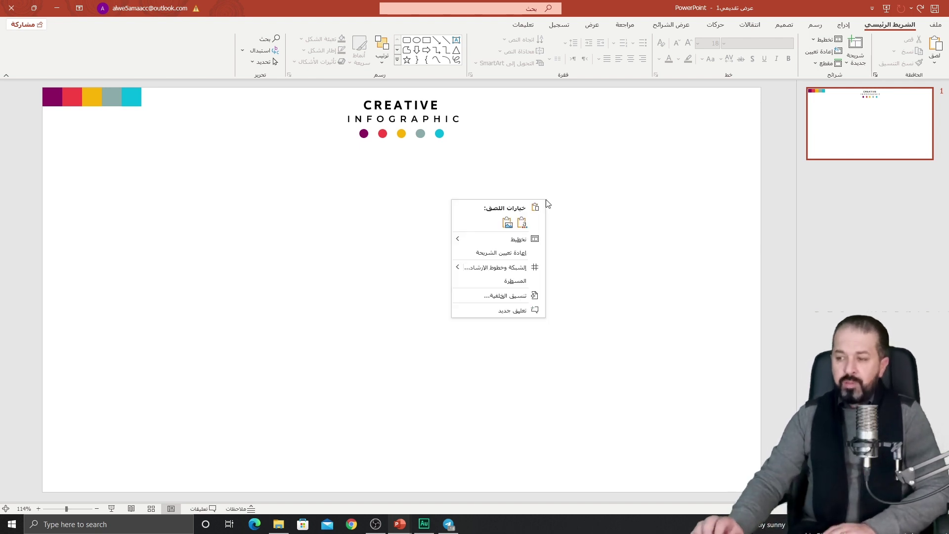
{"action": "left_click", "coordinate": [483, 295]}
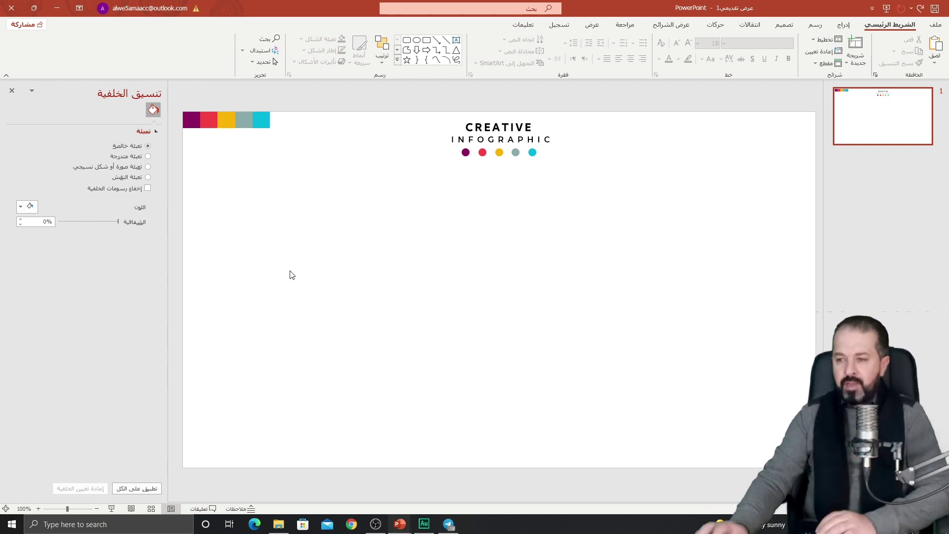
{"action": "left_click", "coordinate": [35, 206]}
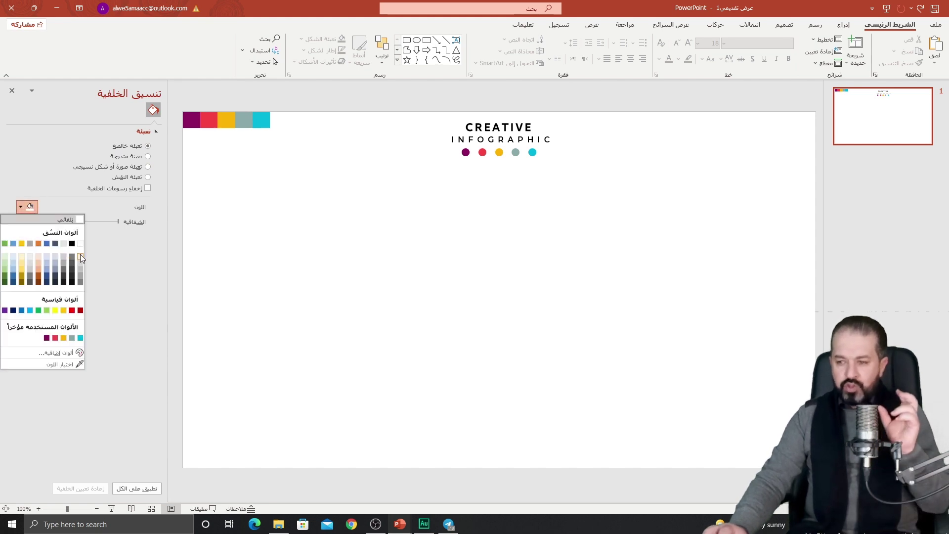
{"action": "left_click", "coordinate": [82, 260]}
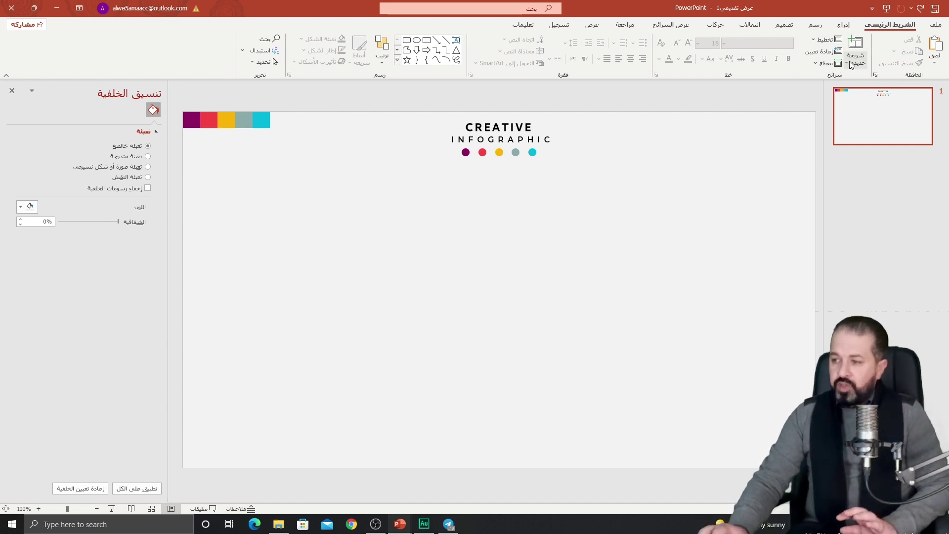
Step: Draw a rounded square about 3.48" wide on the slide below the title and slightly reduce its corner rounding
{"action": "left_click", "coordinate": [843, 24]}
{"action": "left_click", "coordinate": [791, 68]}
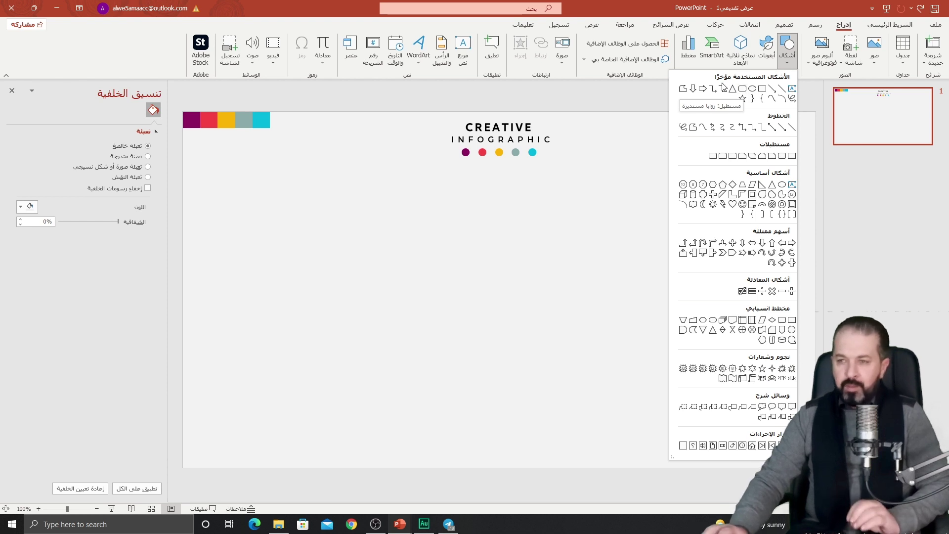
{"action": "left_click", "coordinate": [747, 93]}
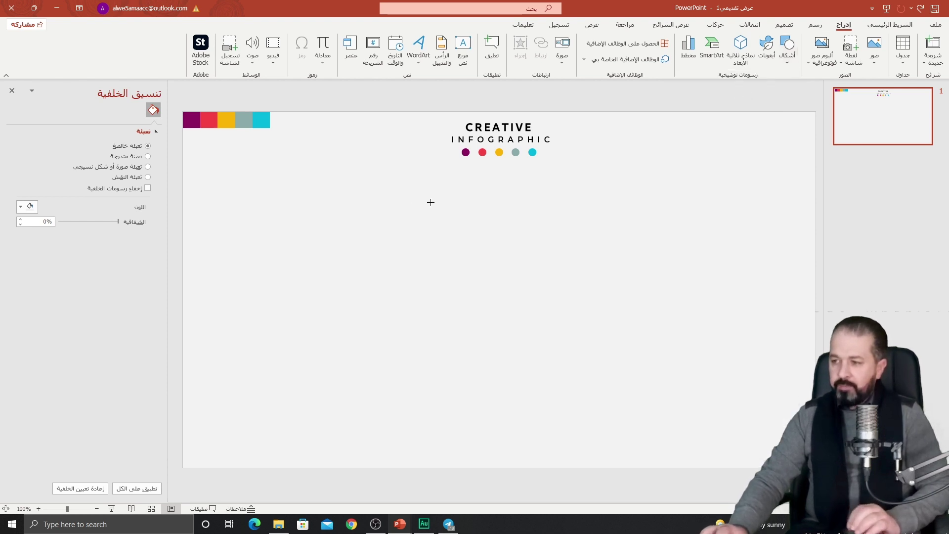
{"action": "left_click_drag", "start_coordinate": [448, 197], "coordinate": [613, 361]}
{"action": "left_click_drag", "start_coordinate": [542, 277], "coordinate": [458, 267]}
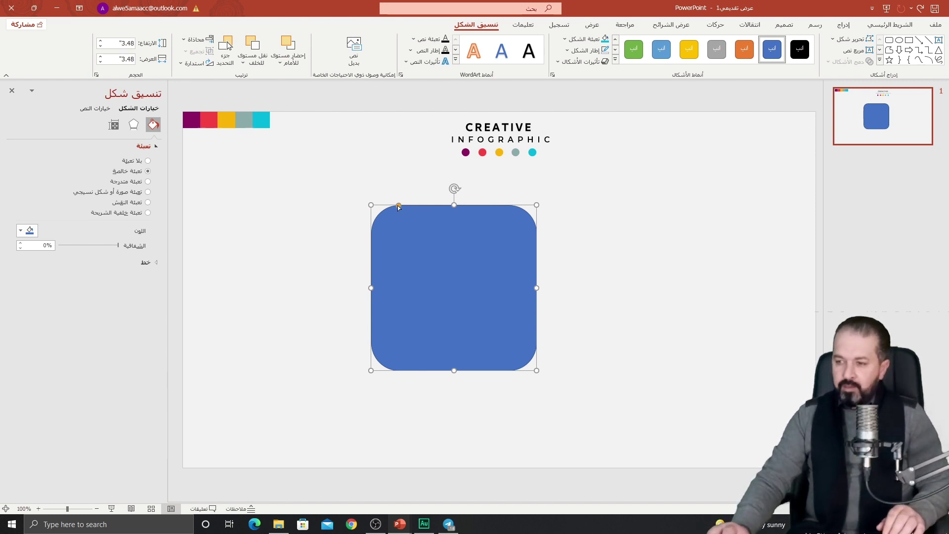
{"action": "left_click_drag", "start_coordinate": [399, 206], "coordinate": [390, 207]}
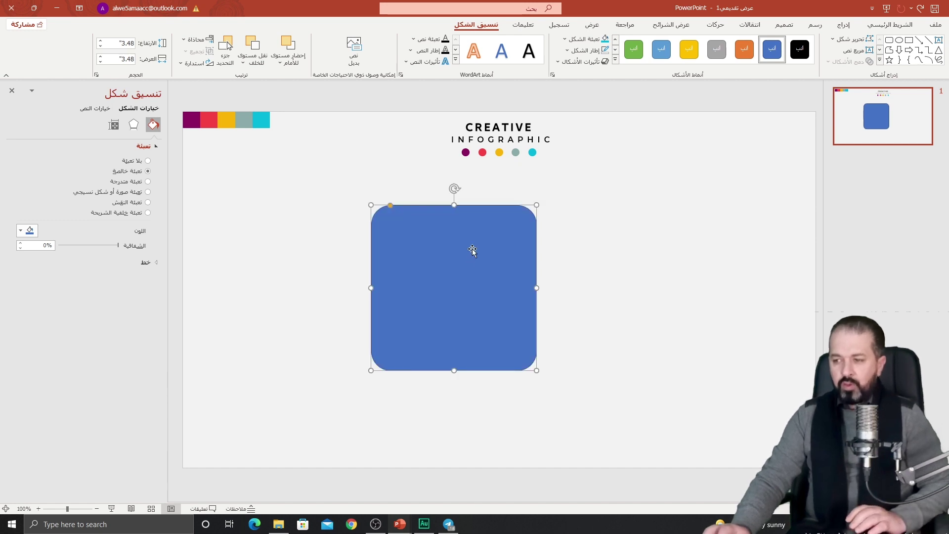
Step: Add a rounded rectangle about 2.28" by 0.57" with fuller corners, centred and overlapping the square's upper edge
{"action": "left_click", "coordinate": [843, 25]}
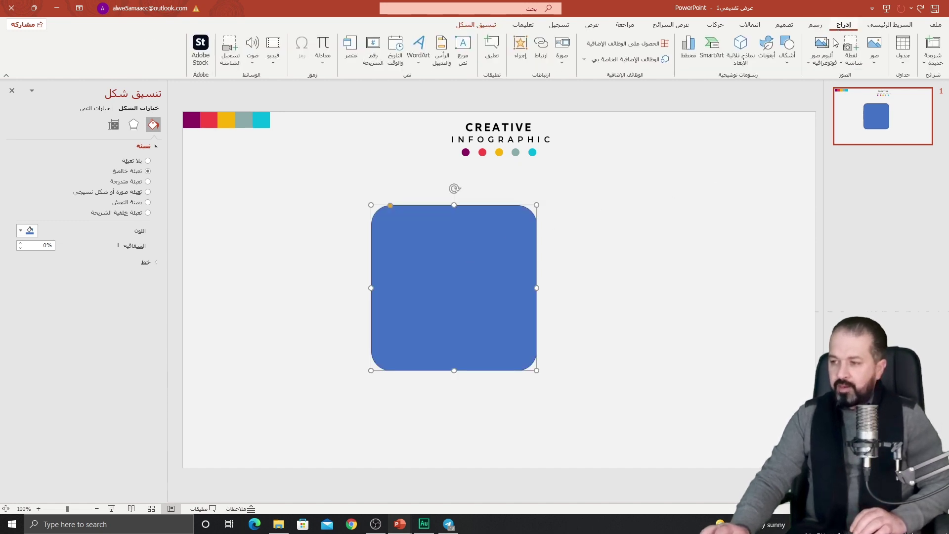
{"action": "left_click", "coordinate": [788, 52]}
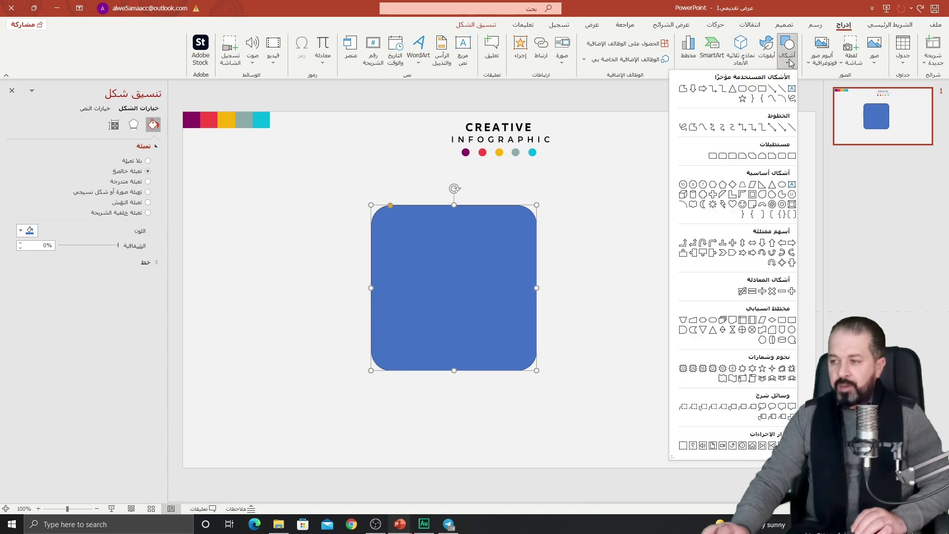
{"action": "left_click", "coordinate": [751, 90]}
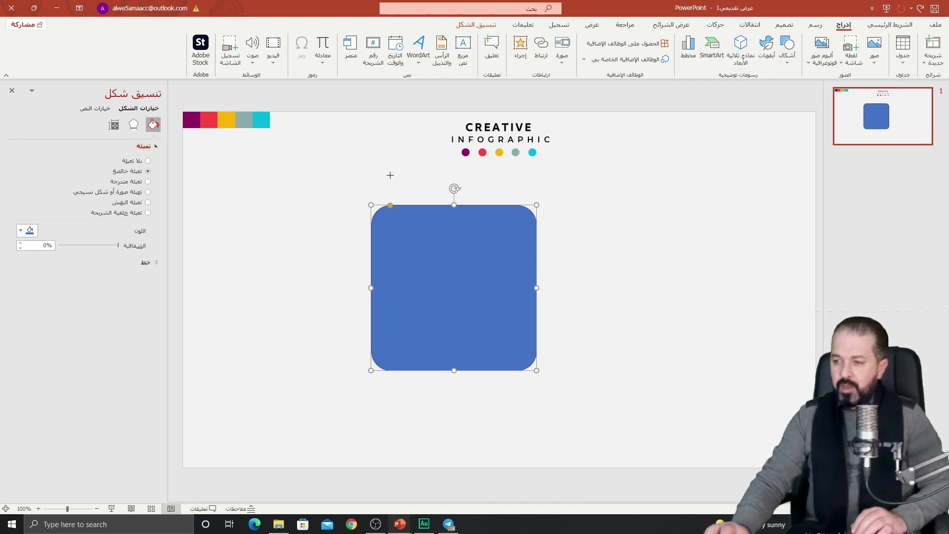
{"action": "left_click_drag", "start_coordinate": [390, 175], "coordinate": [499, 200]}
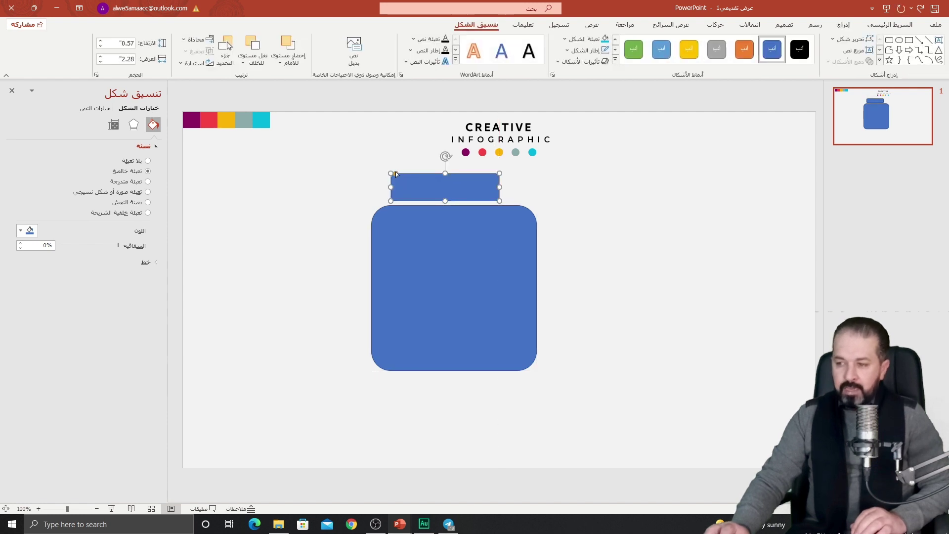
{"action": "left_click_drag", "start_coordinate": [395, 174], "coordinate": [478, 197]}
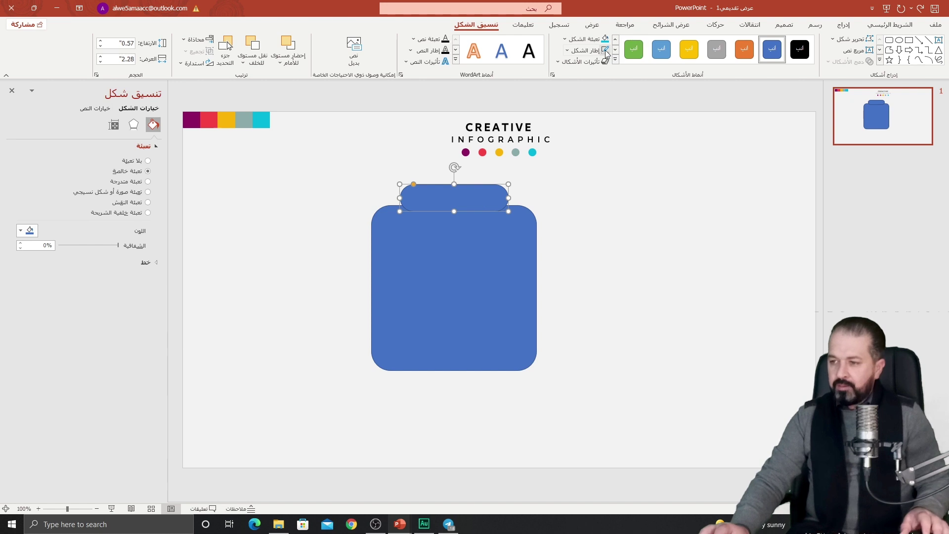
Step: Merge the rounded square and the small rectangle with Union, and shift the combined shape a little to the left
{"action": "left_click", "coordinate": [504, 261], "text": "shift"}
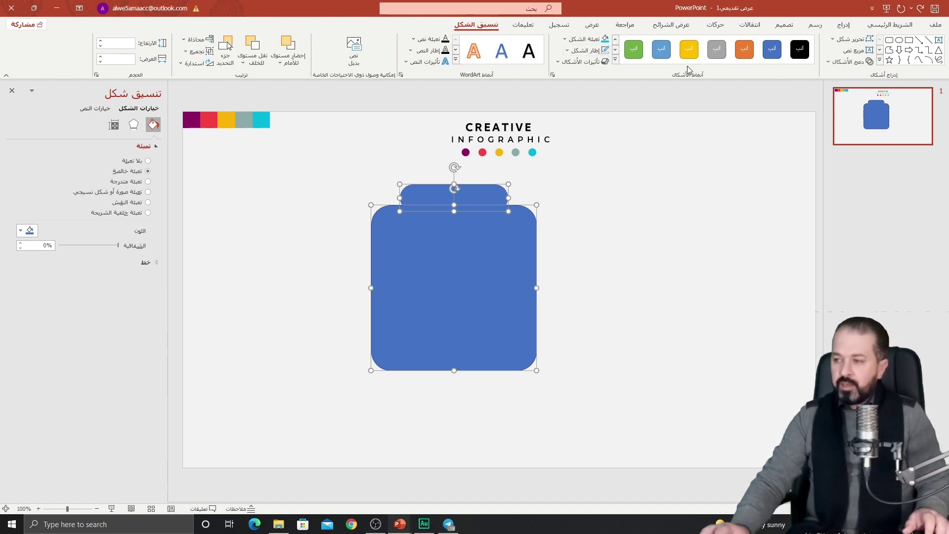
{"action": "left_click", "coordinate": [831, 63]}
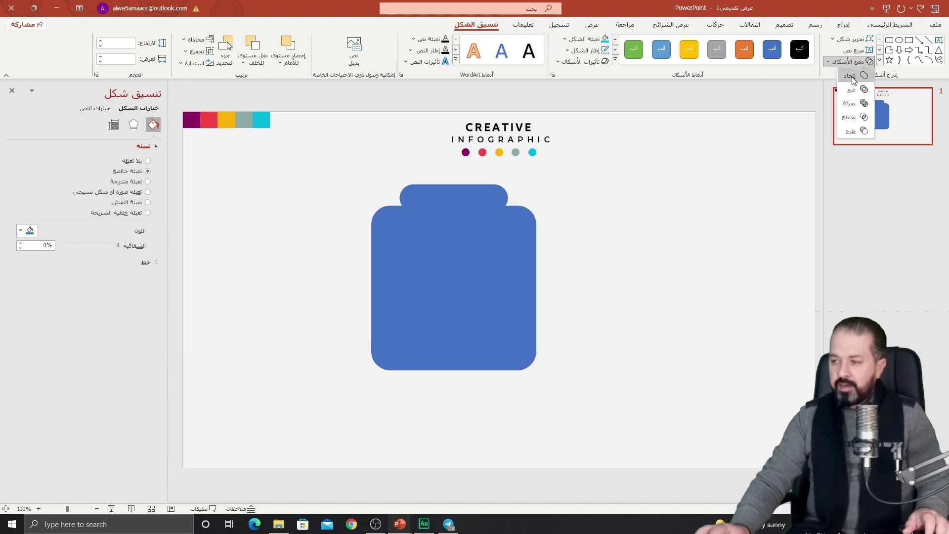
{"action": "left_click", "coordinate": [852, 75]}
{"action": "left_click_drag", "start_coordinate": [452, 240], "coordinate": [405, 240]}
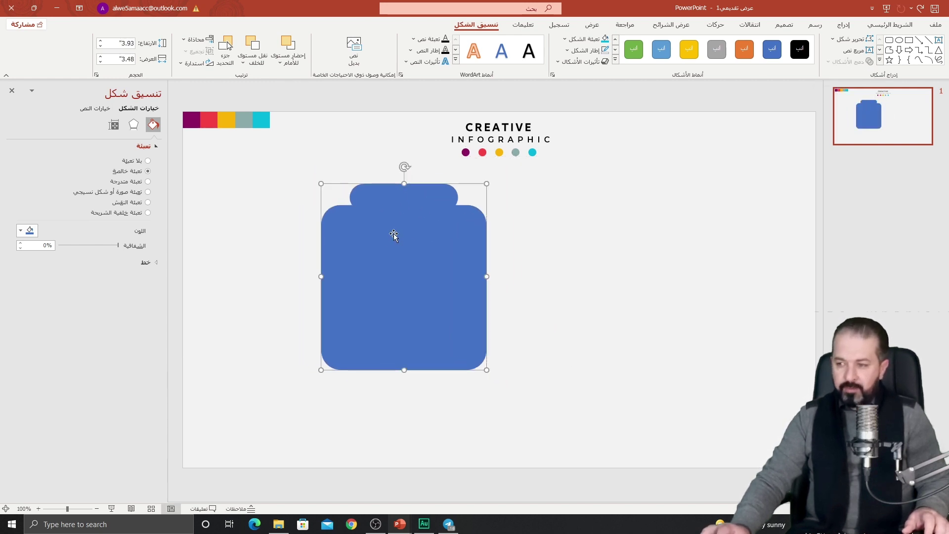
{"action": "right_click", "coordinate": [394, 233]}
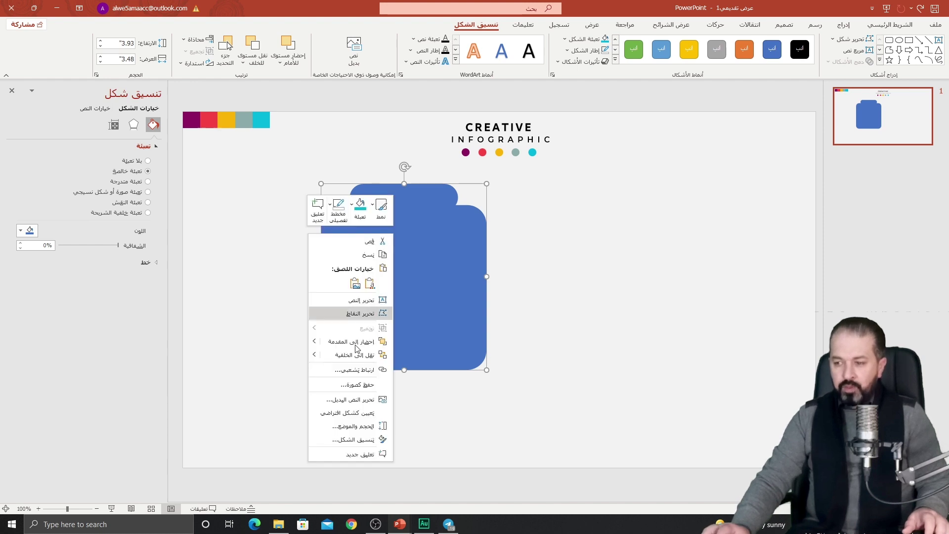
{"action": "left_click", "coordinate": [420, 329]}
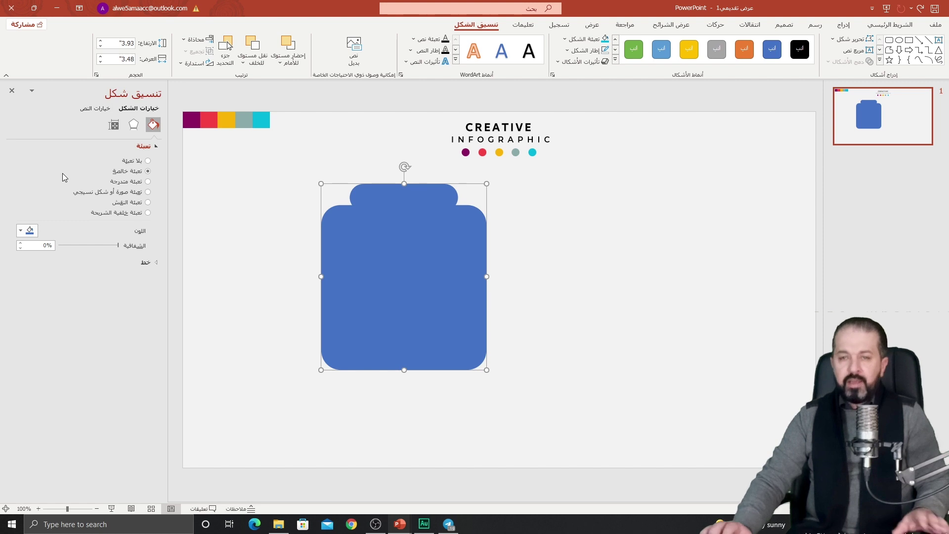
Step: Apply a linear gradient fill to the merged shape and reduce it to two stops, at 0% and 100%
{"action": "left_click", "coordinate": [125, 183]}
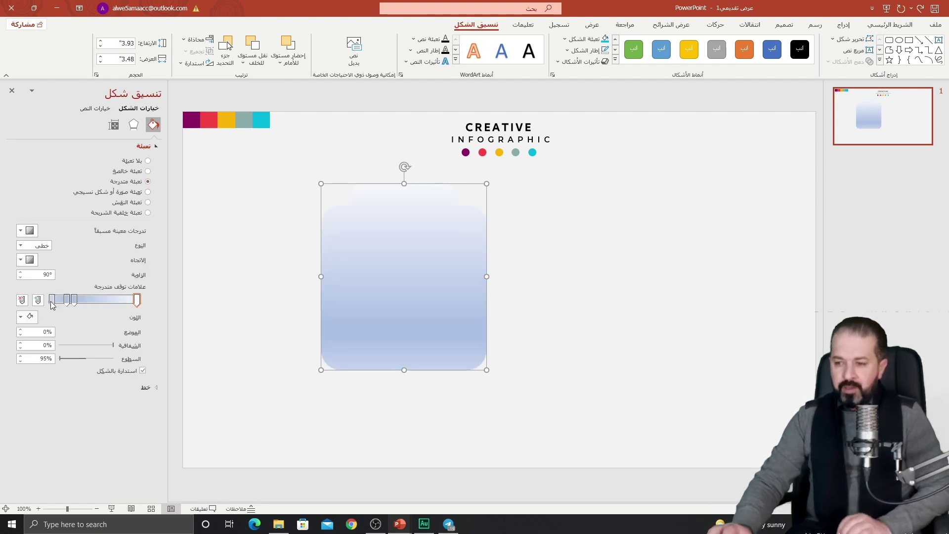
{"action": "left_click", "coordinate": [21, 300]}
{"action": "left_click", "coordinate": [21, 300]}
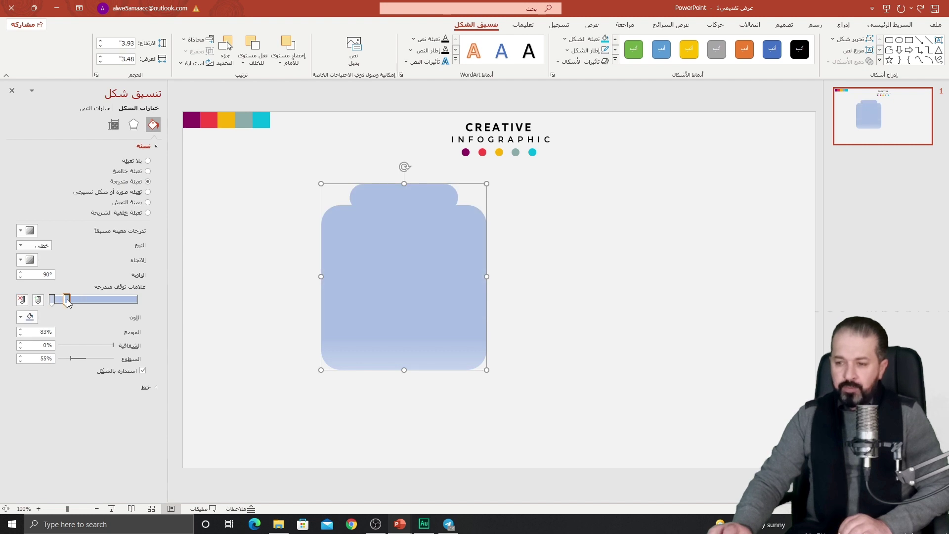
{"action": "left_click_drag", "start_coordinate": [68, 300], "coordinate": [138, 301]}
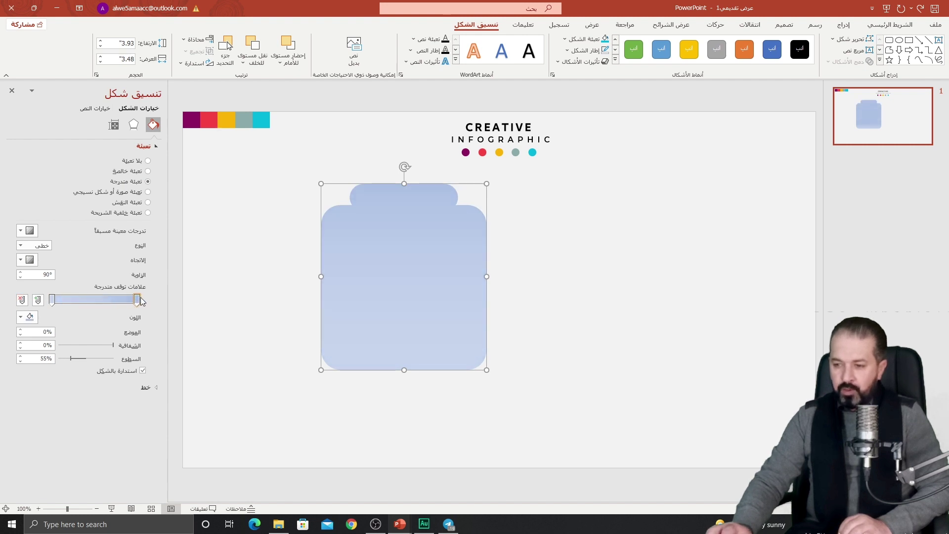
{"action": "left_click", "coordinate": [27, 260]}
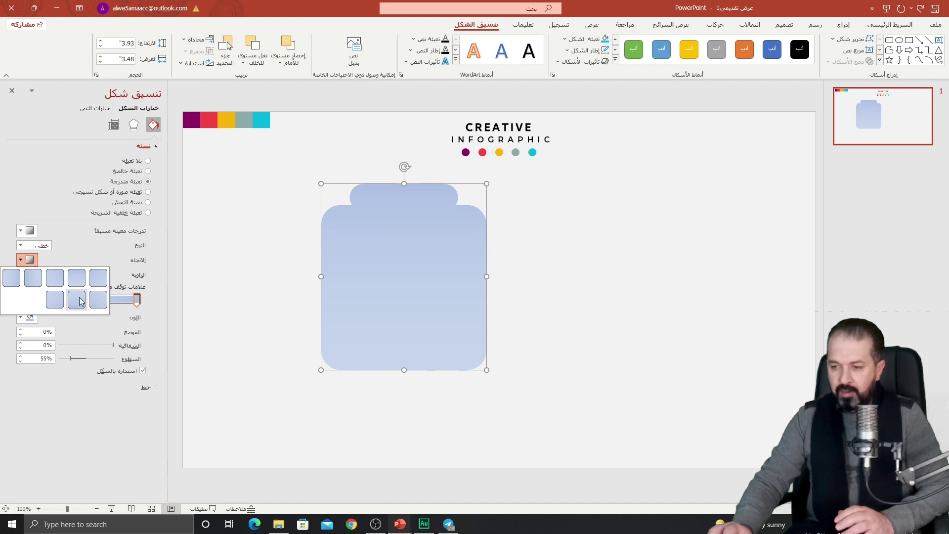
{"action": "left_click", "coordinate": [89, 245]}
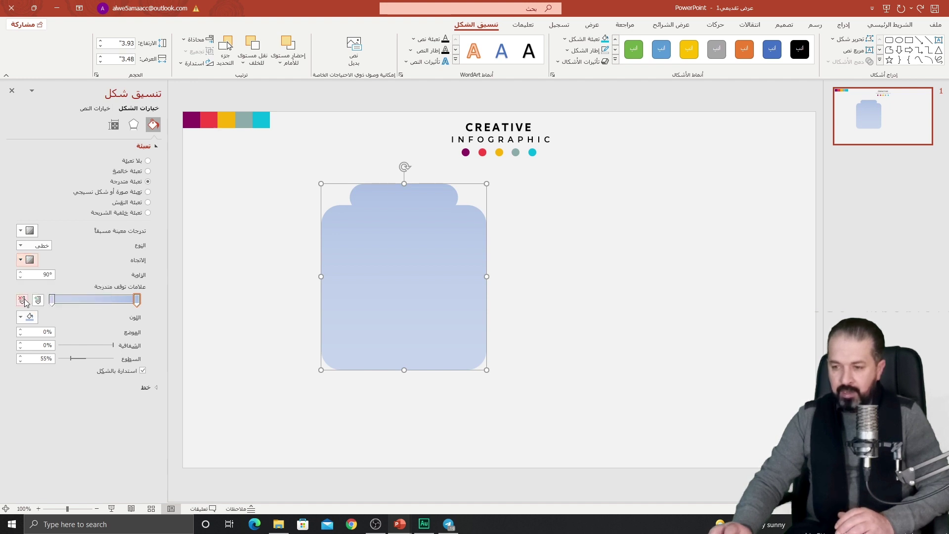
Step: Colour the gradient's 0% stop with purple sampled from the slide's palette strip, and set a 45° diagonal direction
{"action": "left_click", "coordinate": [35, 319]}
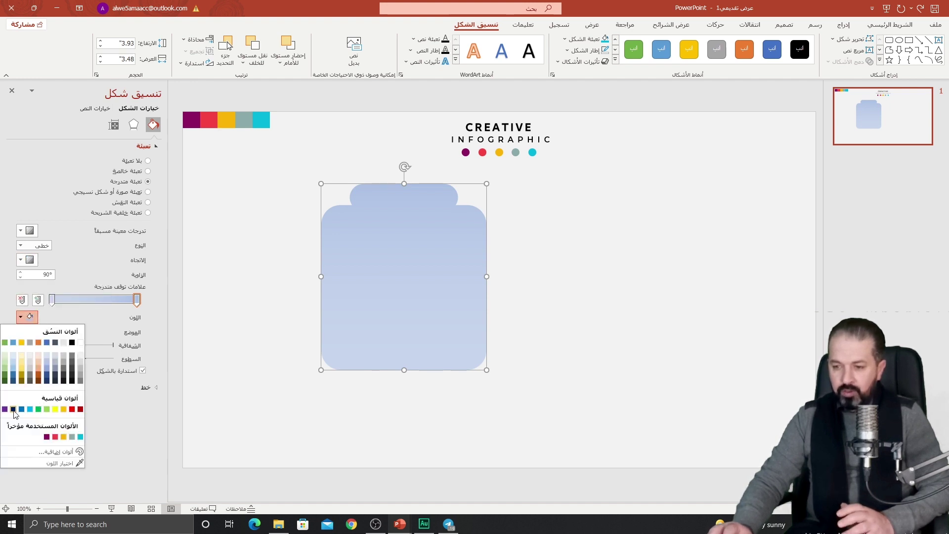
{"action": "left_click", "coordinate": [60, 463]}
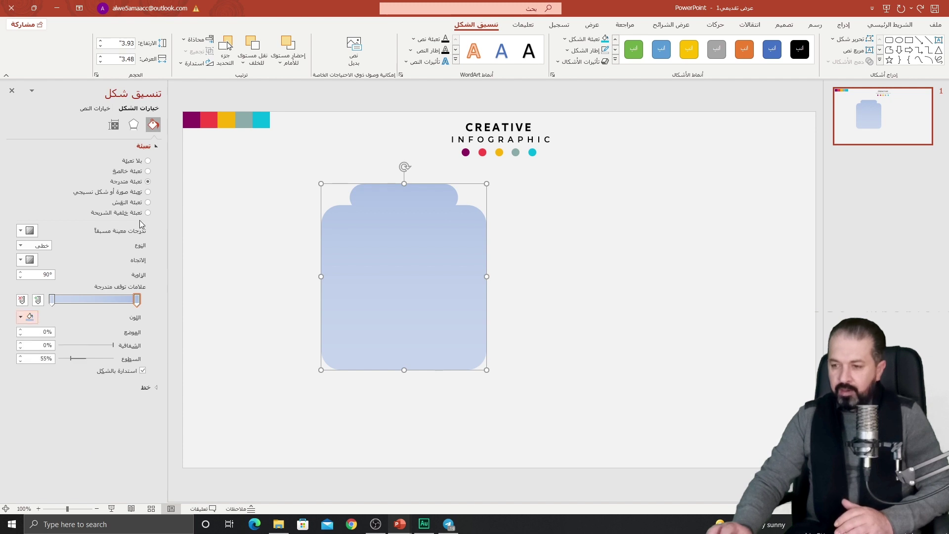
{"action": "left_click", "coordinate": [192, 122]}
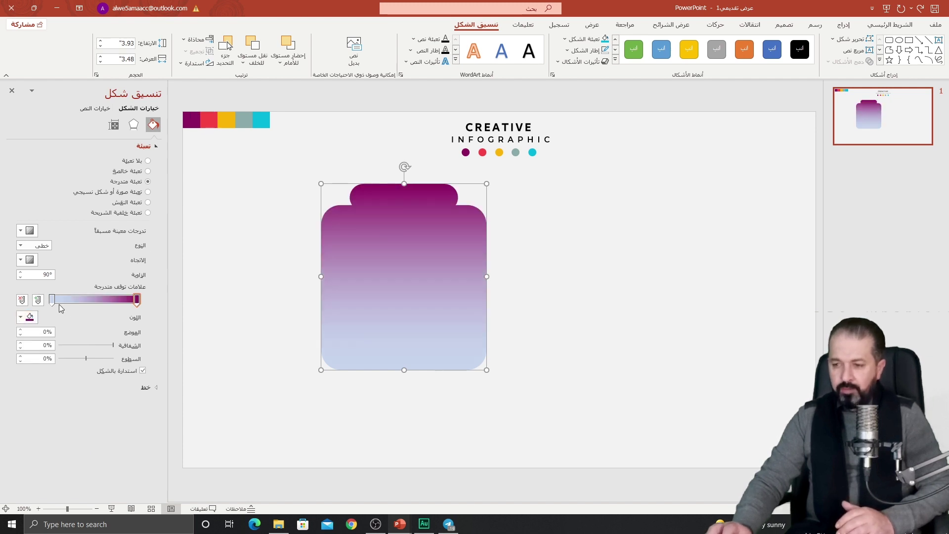
{"action": "left_click", "coordinate": [22, 262]}
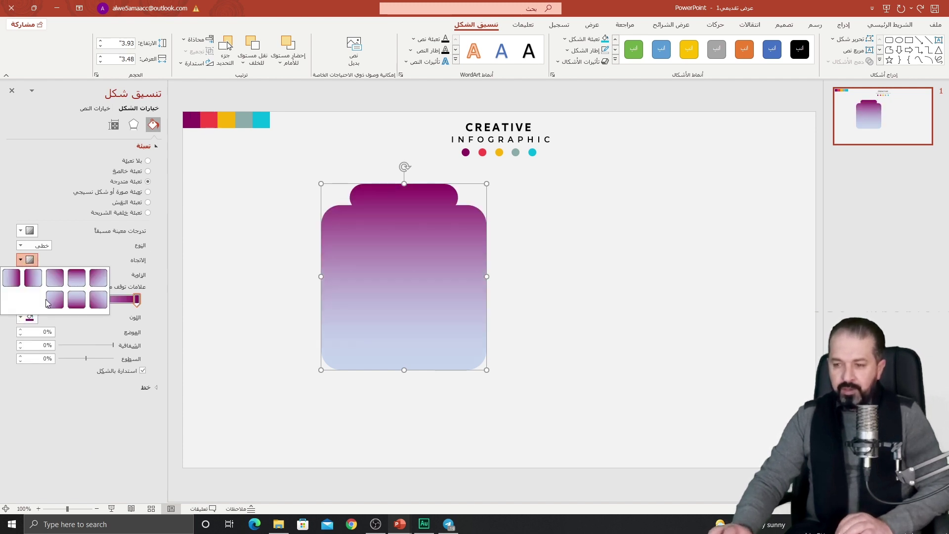
{"action": "left_click", "coordinate": [98, 278]}
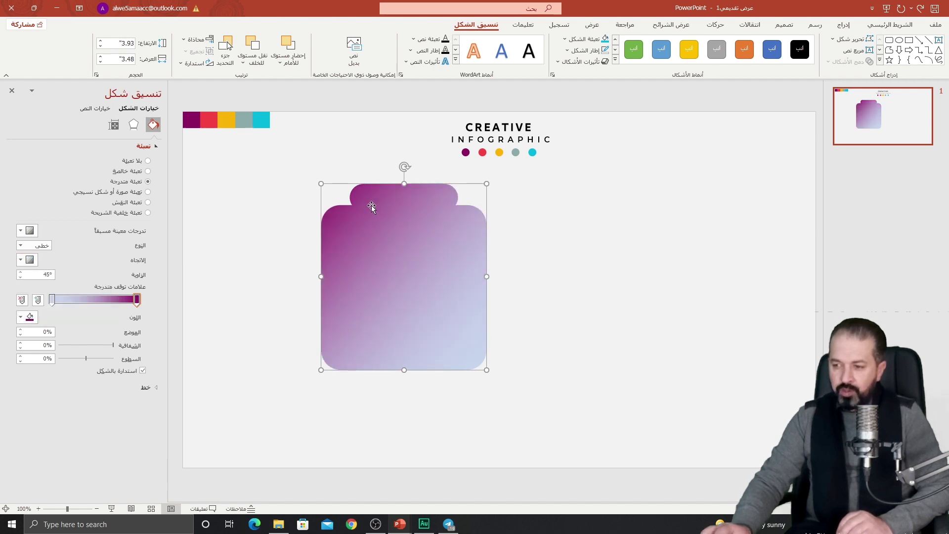
Step: Colour the gradient's 100% stop with a darker shade of the same purple, #4D0734, and deselect the shape
{"action": "left_click", "coordinate": [53, 301]}
{"action": "left_click", "coordinate": [30, 317]}
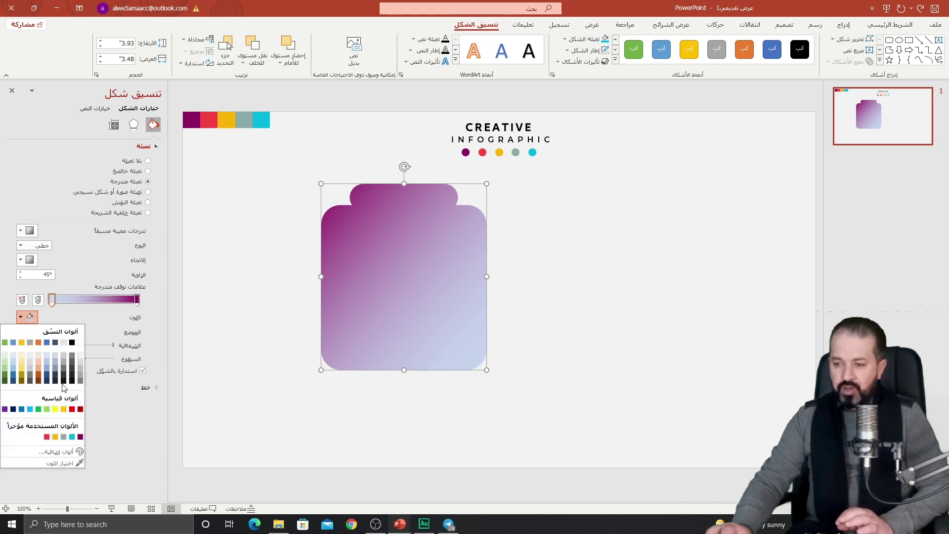
{"action": "left_click", "coordinate": [80, 438]}
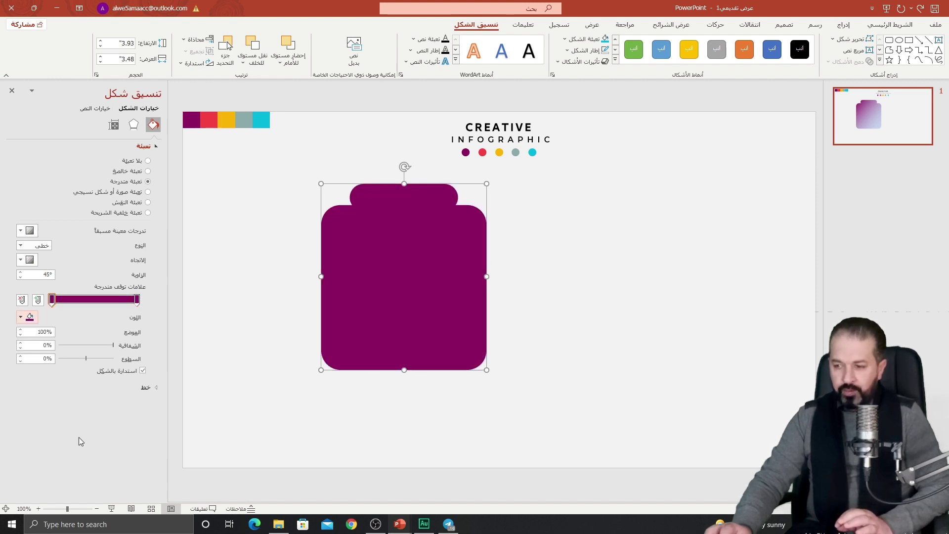
{"action": "left_click", "coordinate": [32, 319]}
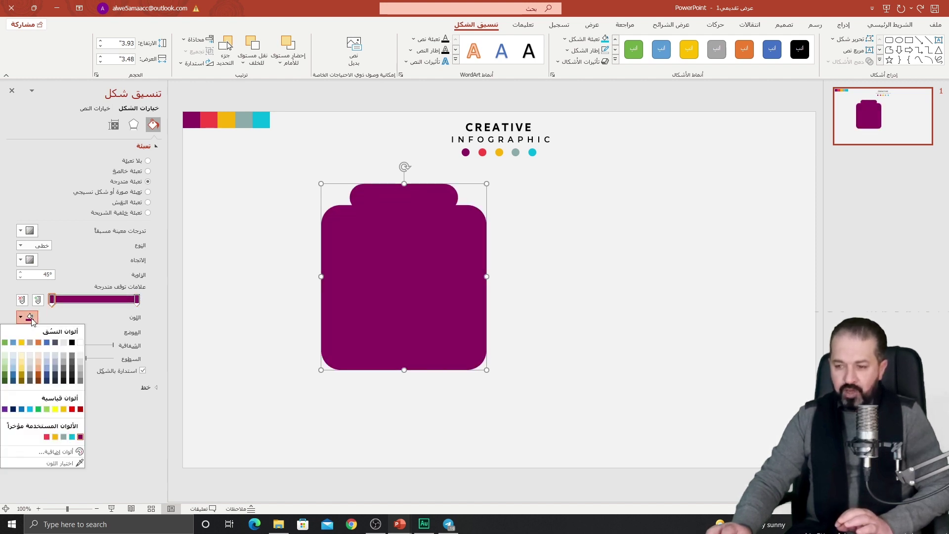
{"action": "left_click", "coordinate": [53, 453]}
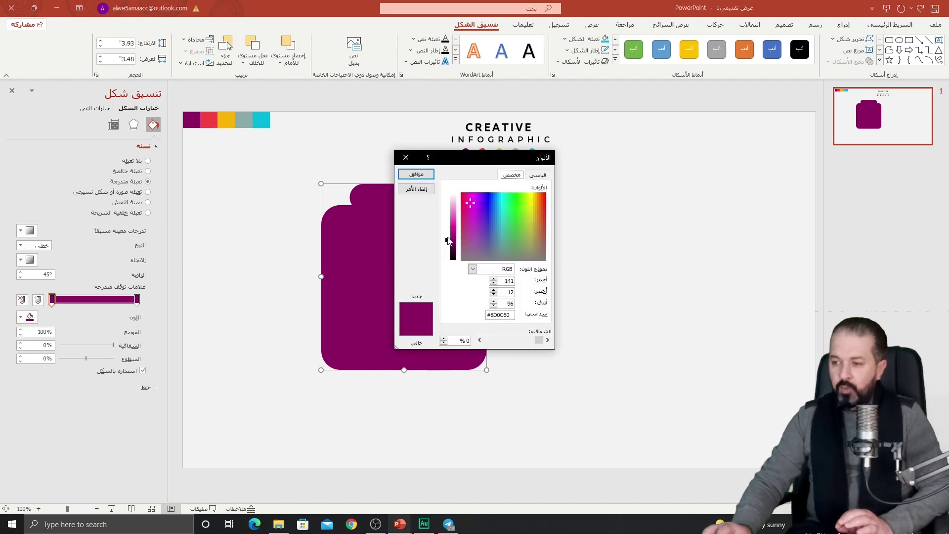
{"action": "left_click_drag", "start_coordinate": [448, 241], "coordinate": [450, 252]}
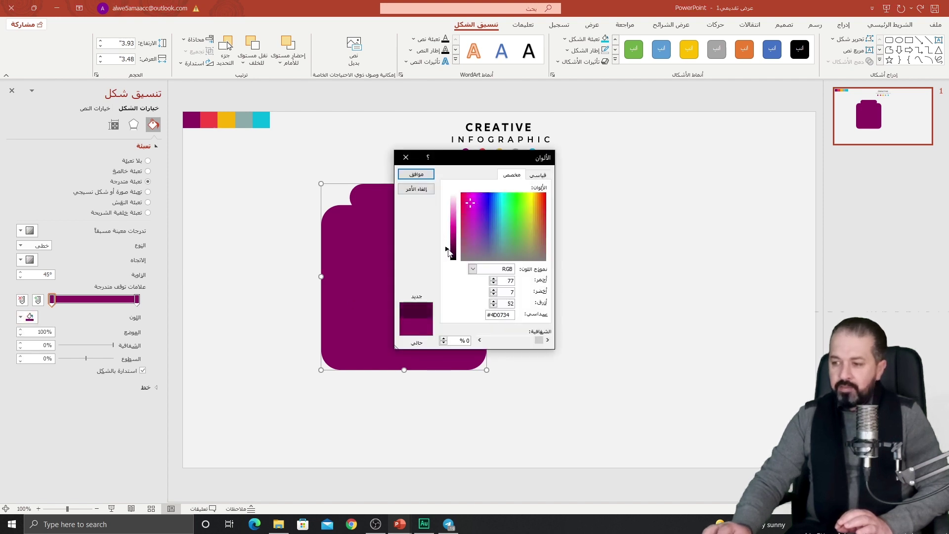
{"action": "left_click", "coordinate": [428, 176]}
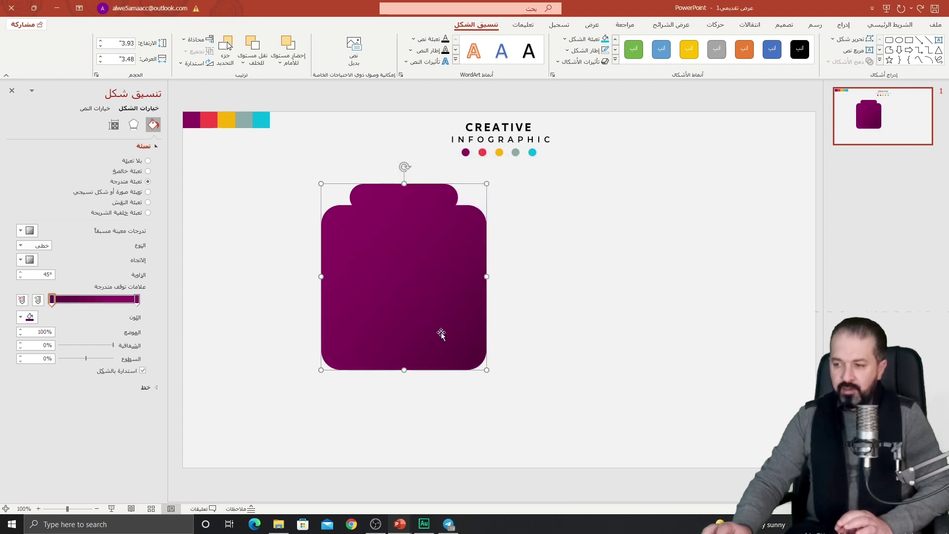
{"action": "left_click", "coordinate": [317, 233]}
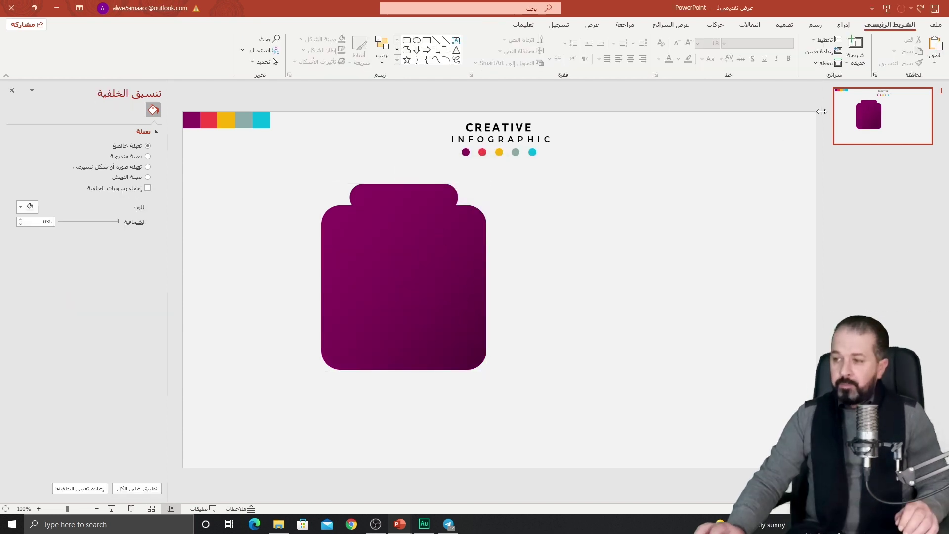
Step: Draw a rounded square about 3.48" wide and high over the body of the purple shape
{"action": "left_click", "coordinate": [843, 25]}
{"action": "left_click", "coordinate": [791, 68]}
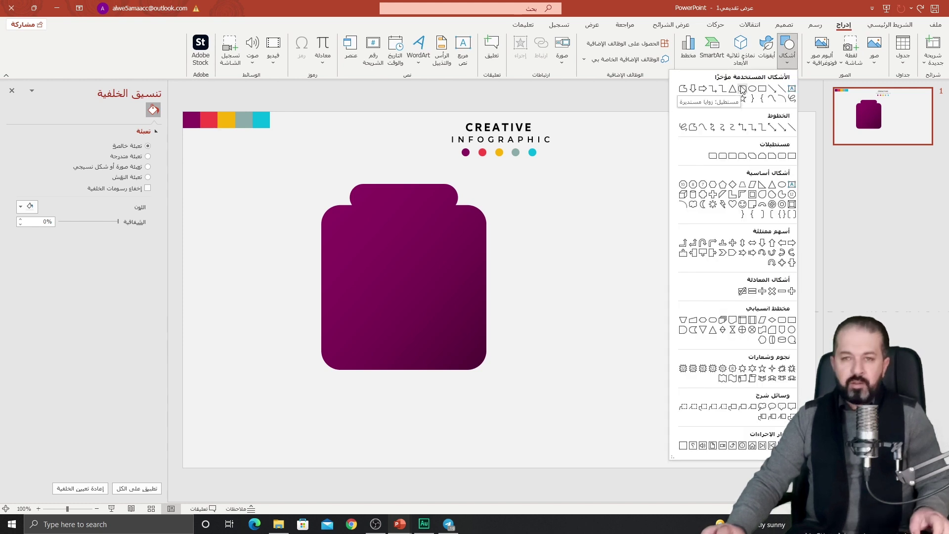
{"action": "left_click", "coordinate": [742, 88]}
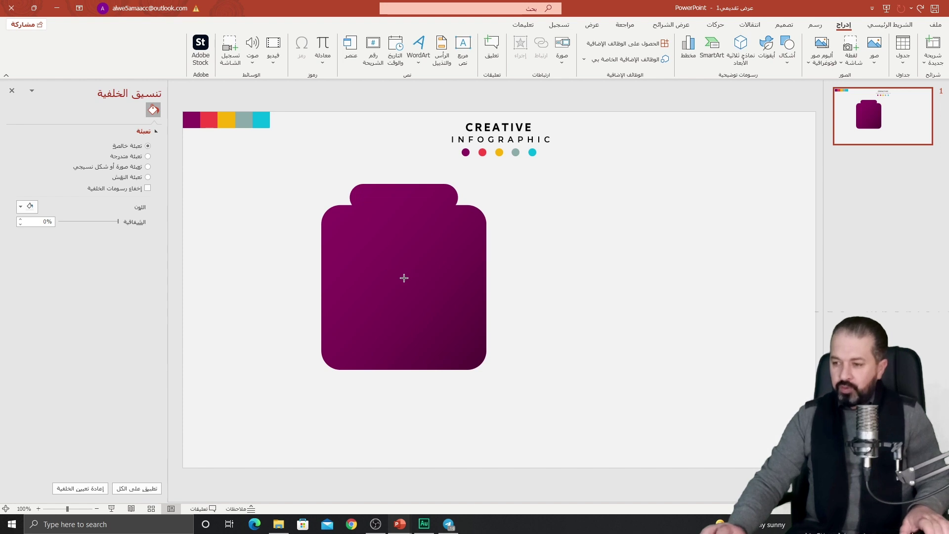
{"action": "mouse_move", "coordinate": [405, 275]}
{"action": "left_mouse_down"}
{"action": "mouse_move", "coordinate": [314, 339]}
{"action": "mouse_move", "coordinate": [393, 302]}
{"action": "left_mouse_up"}
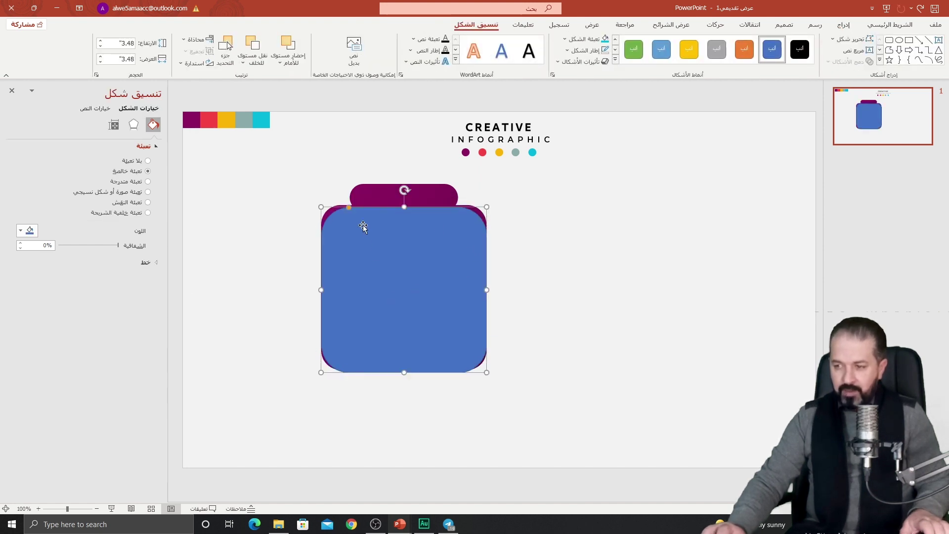
Step: Match the blue square's corner rounding to the purple body, align it, and shrink it around its centre to about 3.32"
{"action": "key", "text": "Delete"}
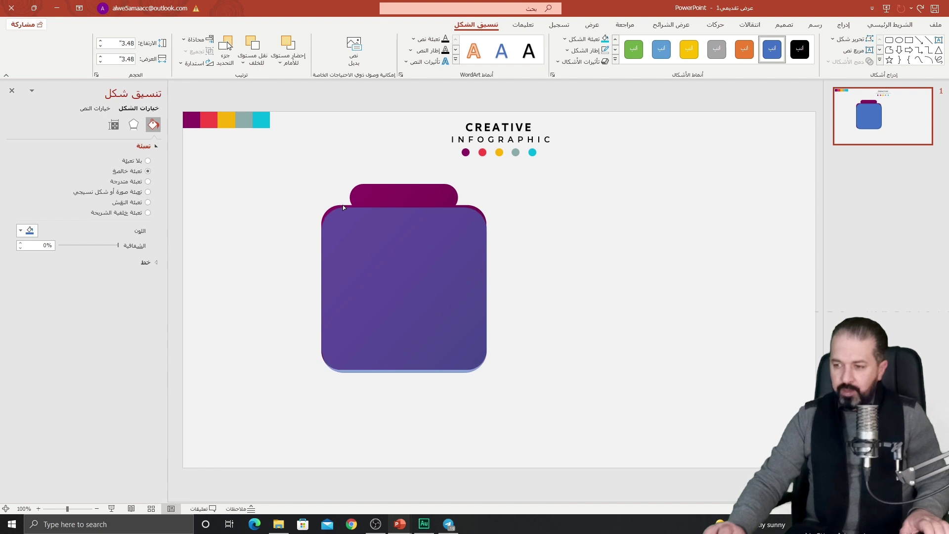
{"action": "key", "text": "ctrl+z"}
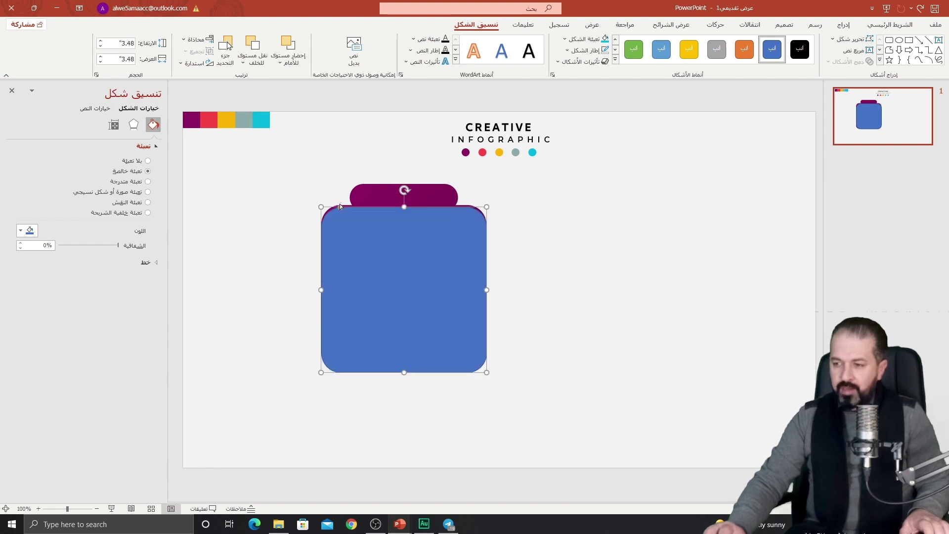
{"action": "left_click_drag", "start_coordinate": [352, 331], "coordinate": [351, 339]}
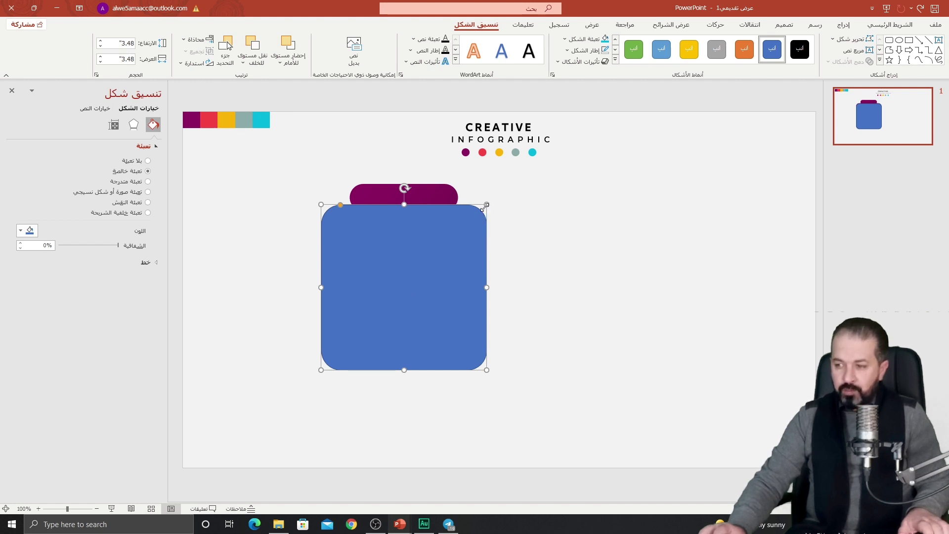
{"action": "left_click_drag", "start_coordinate": [485, 204], "coordinate": [483, 208]}
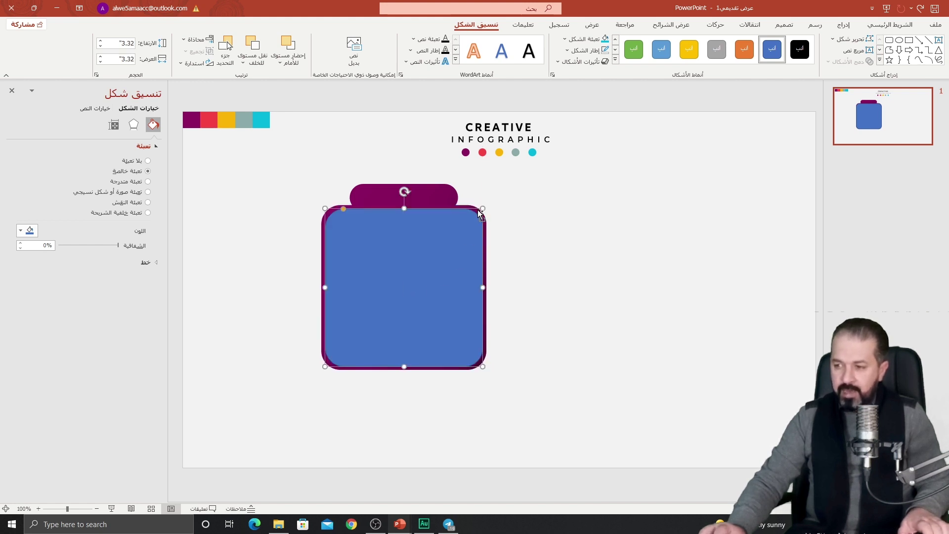
{"action": "left_click", "coordinate": [263, 232]}
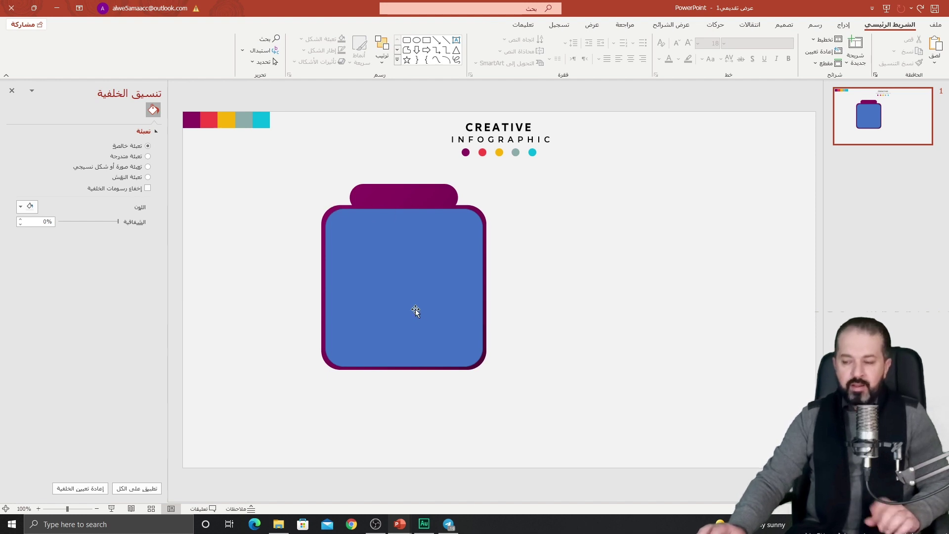
Step: Remove the blue rounded square's outline and give it a solid light grey fill from the theme's white shades
{"action": "left_click", "coordinate": [399, 228]}
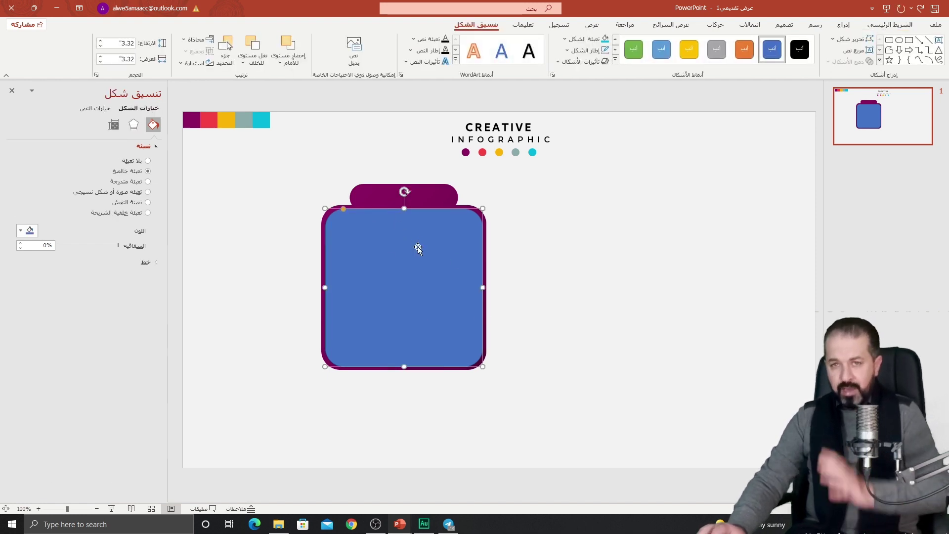
{"action": "left_click", "coordinate": [144, 261]}
{"action": "left_click", "coordinate": [138, 278]}
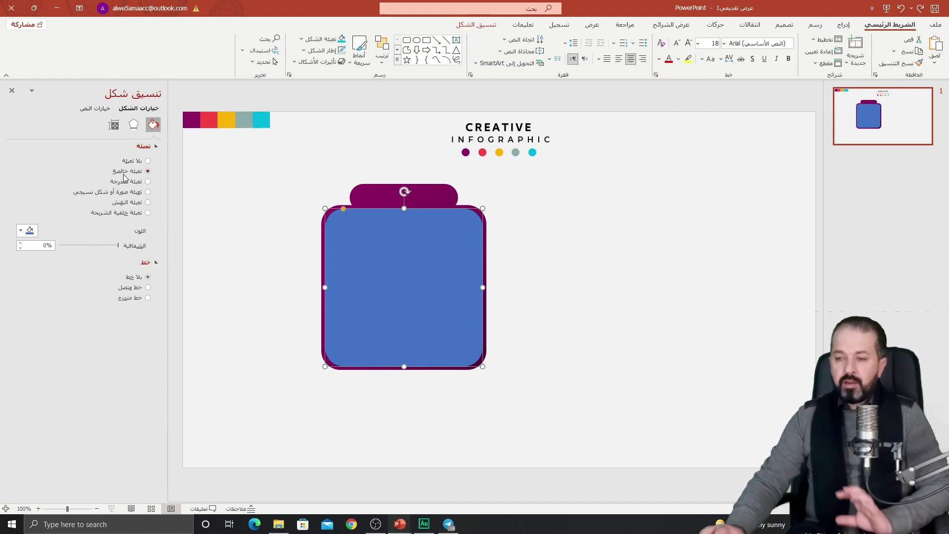
{"action": "left_click", "coordinate": [30, 231]}
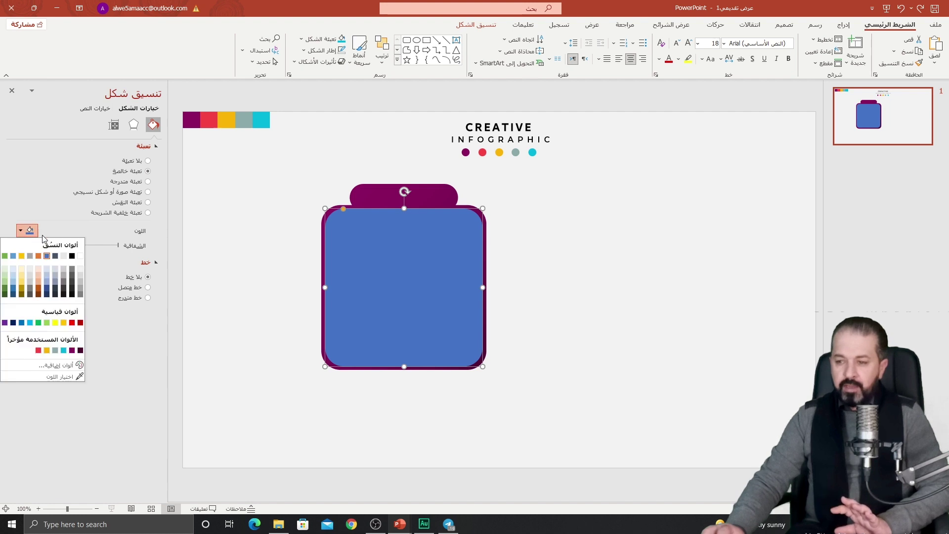
{"action": "left_click", "coordinate": [81, 268]}
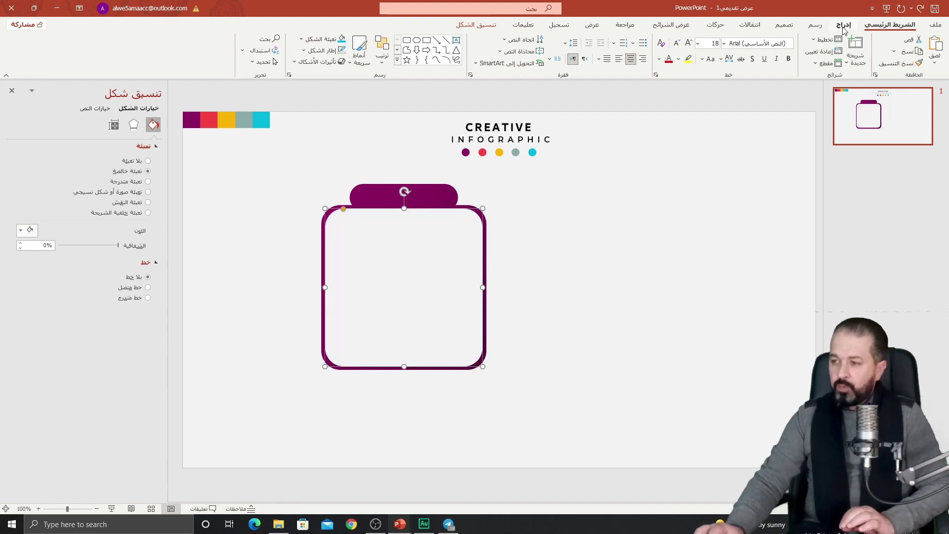
Step: Draw a circle about 1.29" in diameter and centre it horizontally in the upper part of the light grey panel
{"action": "left_click", "coordinate": [844, 28]}
{"action": "left_click", "coordinate": [789, 58]}
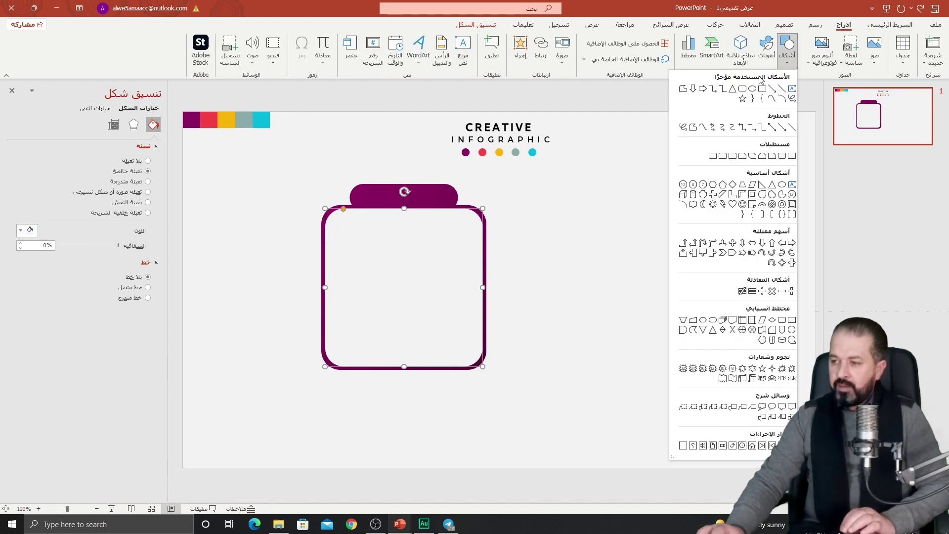
{"action": "left_click", "coordinate": [752, 88]}
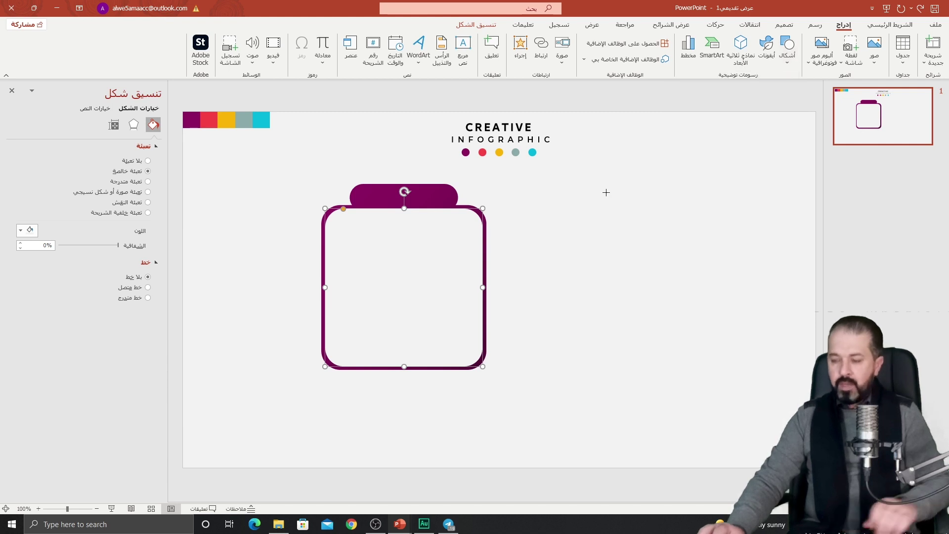
{"action": "left_click_drag", "start_coordinate": [375, 248], "coordinate": [414, 290]}
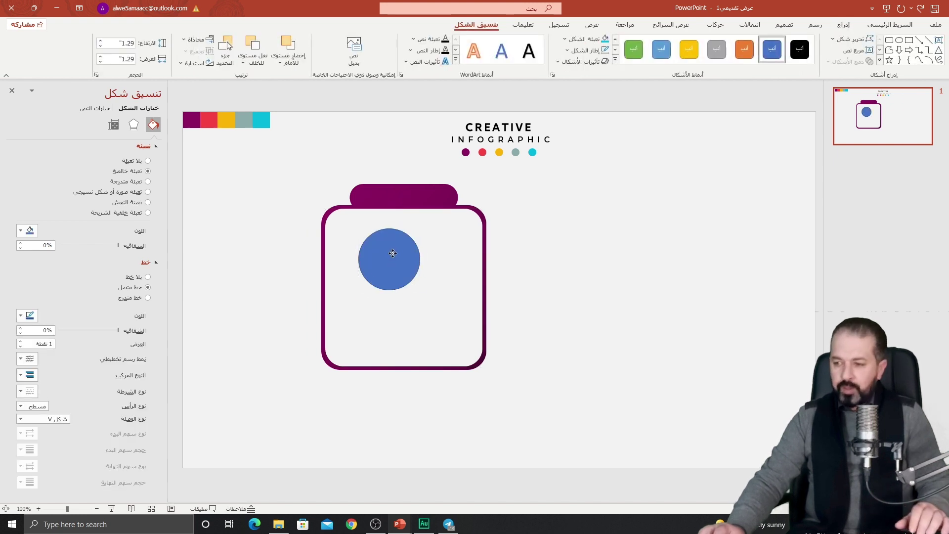
{"action": "left_click_drag", "start_coordinate": [390, 253], "coordinate": [405, 241]}
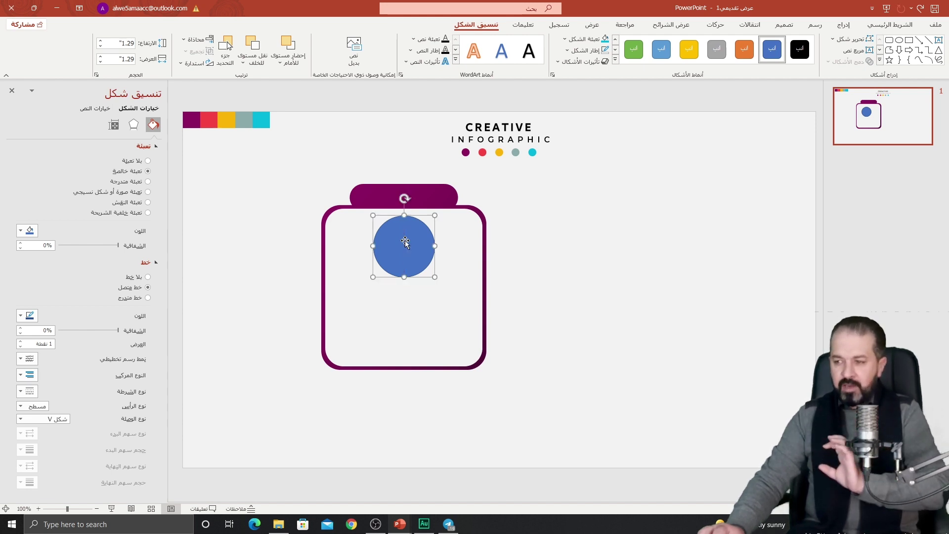
Step: Remove the circle's outline, apply a gradient fill, and swap the positions of its two colour stops
{"action": "left_click", "coordinate": [141, 277]}
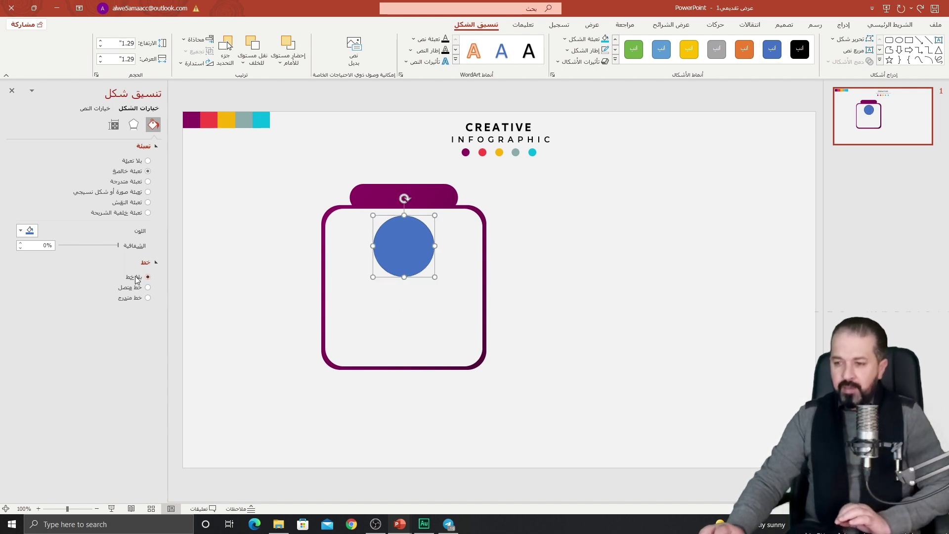
{"action": "left_click", "coordinate": [132, 183]}
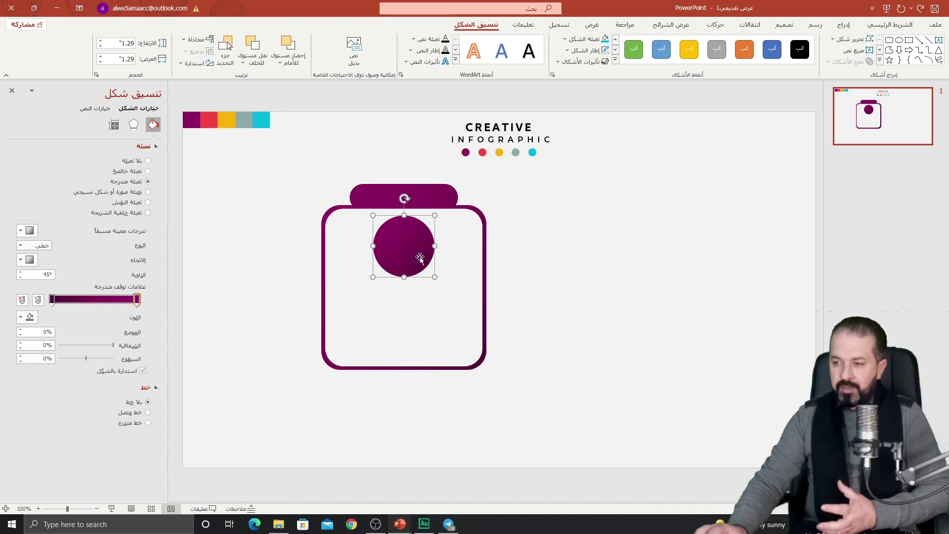
{"action": "left_click", "coordinate": [54, 300]}
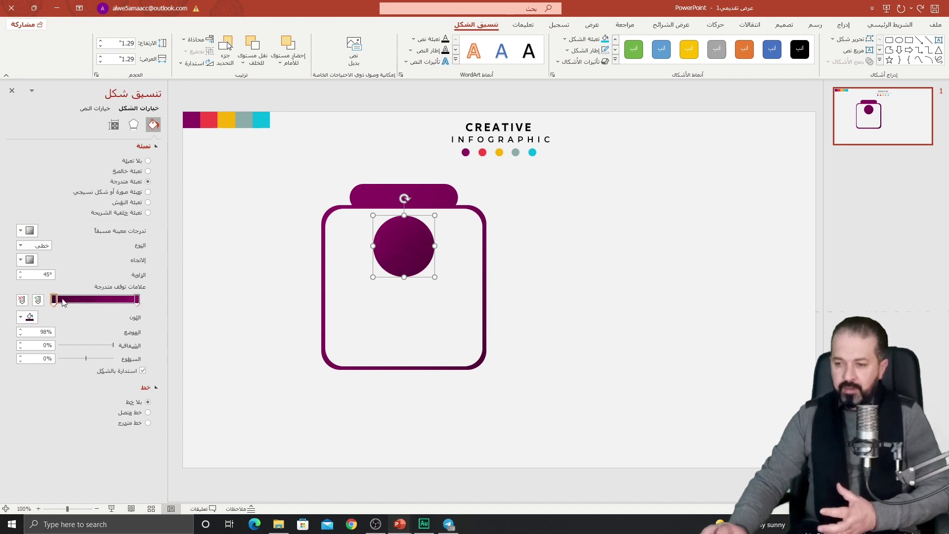
{"action": "mouse_move", "coordinate": [55, 300]}
{"action": "left_mouse_down"}
{"action": "mouse_move", "coordinate": [109, 300]}
{"action": "mouse_move", "coordinate": [51, 300]}
{"action": "left_mouse_up"}
{"action": "left_click", "coordinate": [114, 299]}
{"action": "left_click_drag", "start_coordinate": [120, 303], "coordinate": [151, 302]}
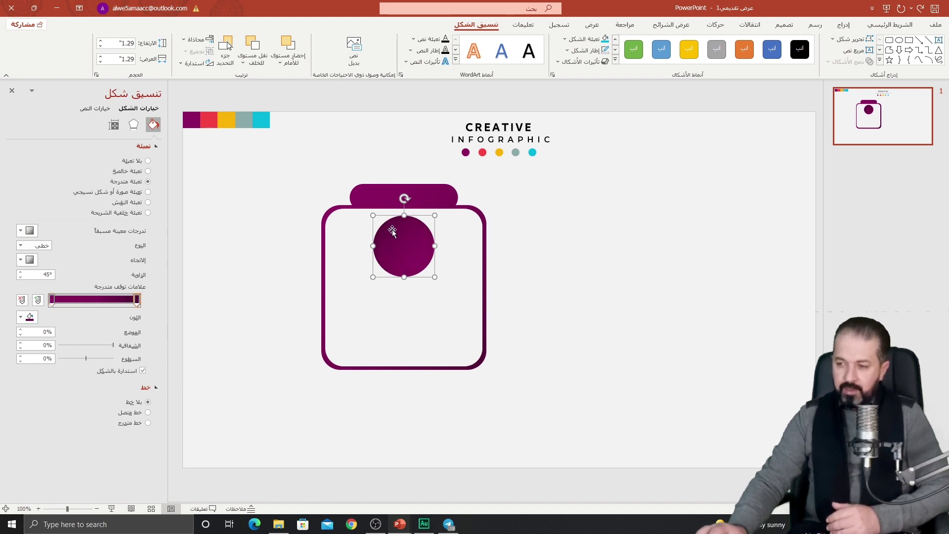
Step: Colour the circle's 0% gradient stop white darkened by 15% and its 100% stop white, and deselect the circle
{"action": "left_click", "coordinate": [23, 318]}
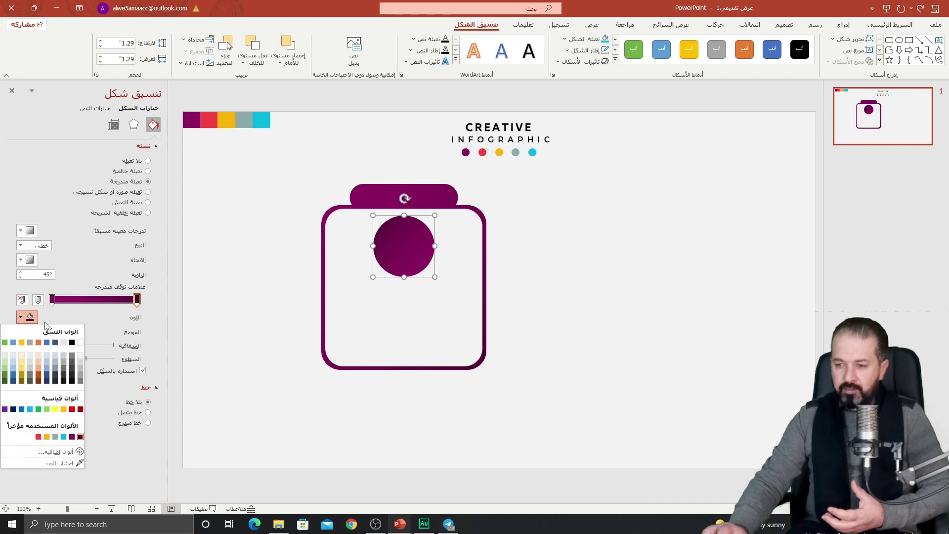
{"action": "left_click", "coordinate": [81, 355]}
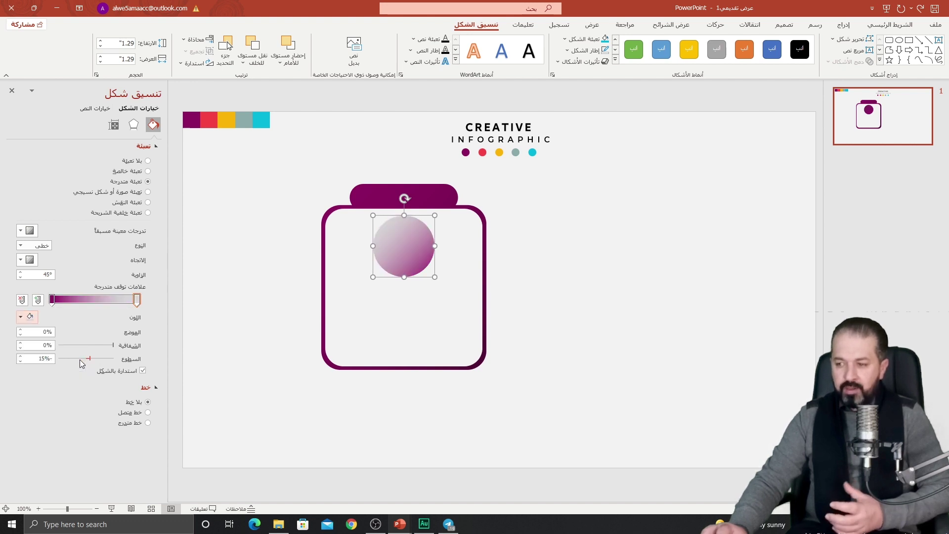
{"action": "left_click", "coordinate": [52, 300]}
{"action": "left_click", "coordinate": [23, 317]}
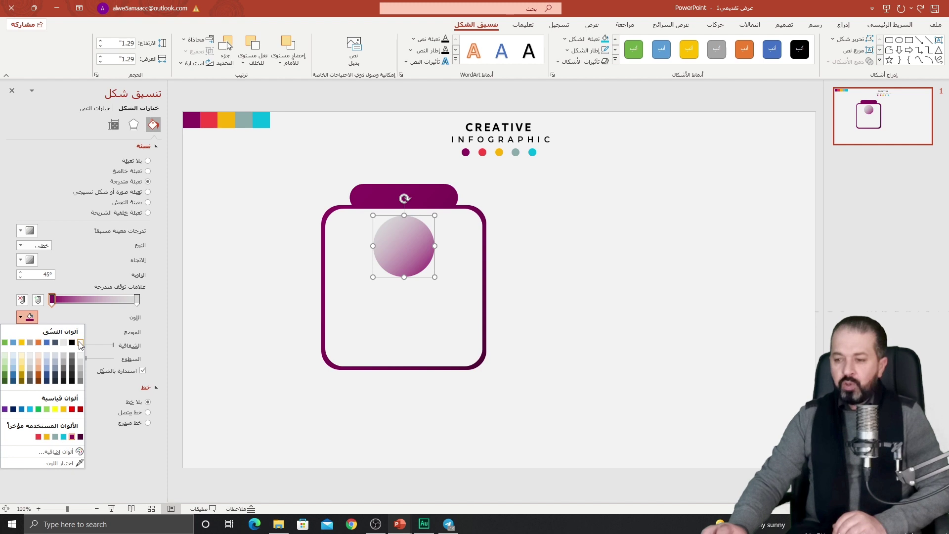
{"action": "left_click", "coordinate": [81, 342]}
{"action": "left_click", "coordinate": [290, 239]}
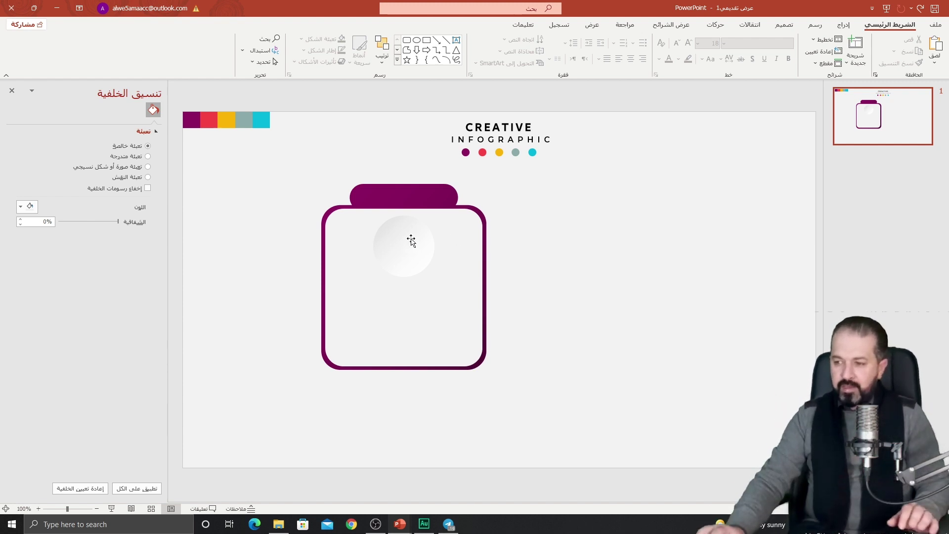
Step: Duplicate the light gradient circle horizontally outside the panel's right edge, and reselect the original circle
{"action": "left_click", "coordinate": [411, 240]}
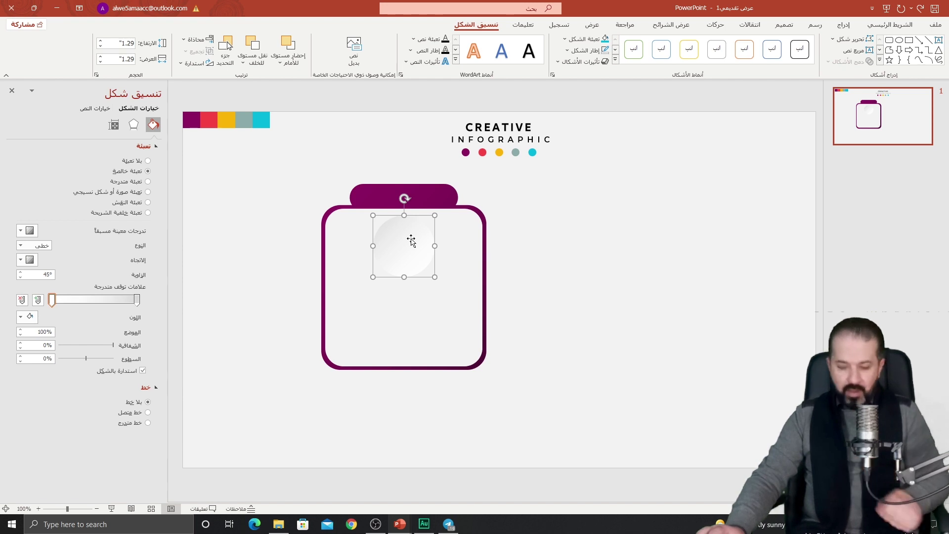
{"action": "left_click_drag", "start_coordinate": [411, 239], "coordinate": [520, 238]}
{"action": "left_click", "coordinate": [407, 244]}
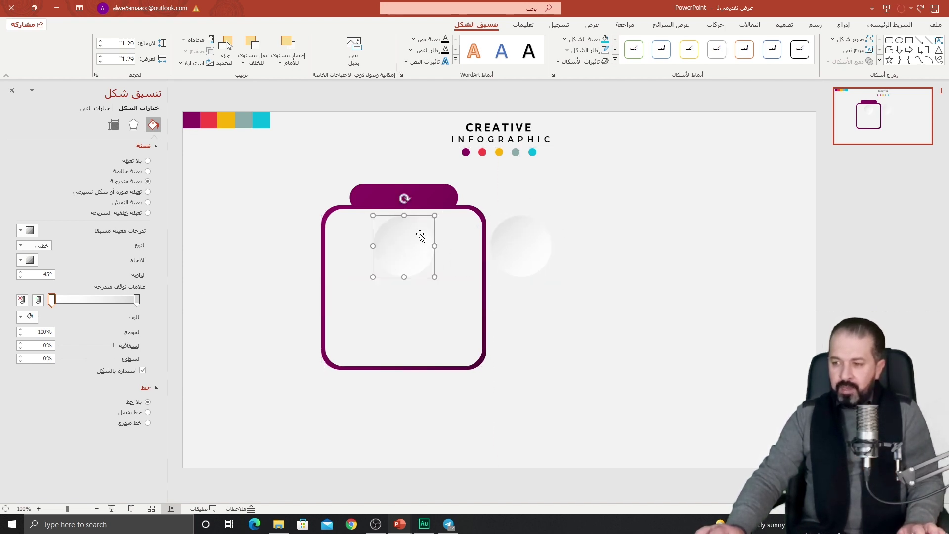
Step: Apply an outer shadow preset cast toward the upper left (225°) to the circle inside the panel
{"action": "scroll", "coordinate": [411, 241], "scroll_direction": "up", "scroll_amount": 10}
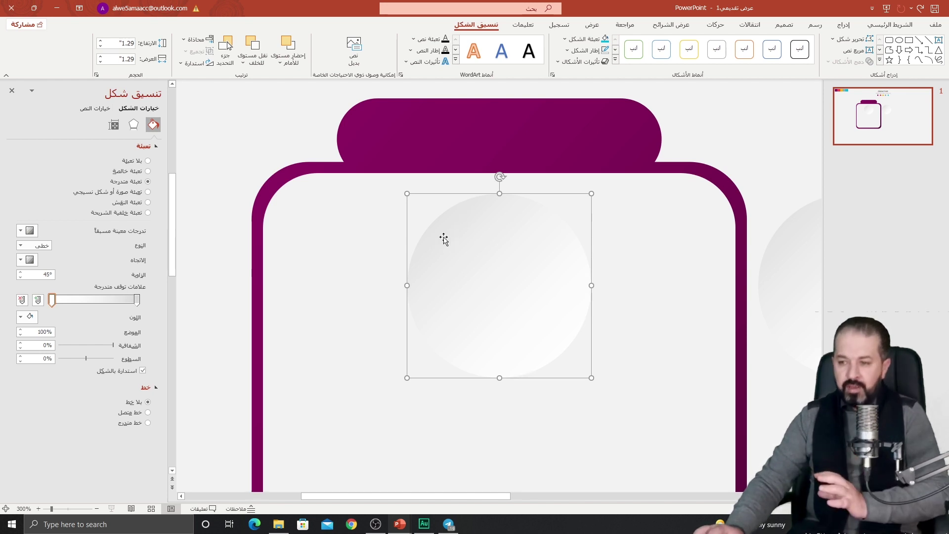
{"action": "left_click", "coordinate": [133, 125]}
{"action": "left_click", "coordinate": [29, 161]}
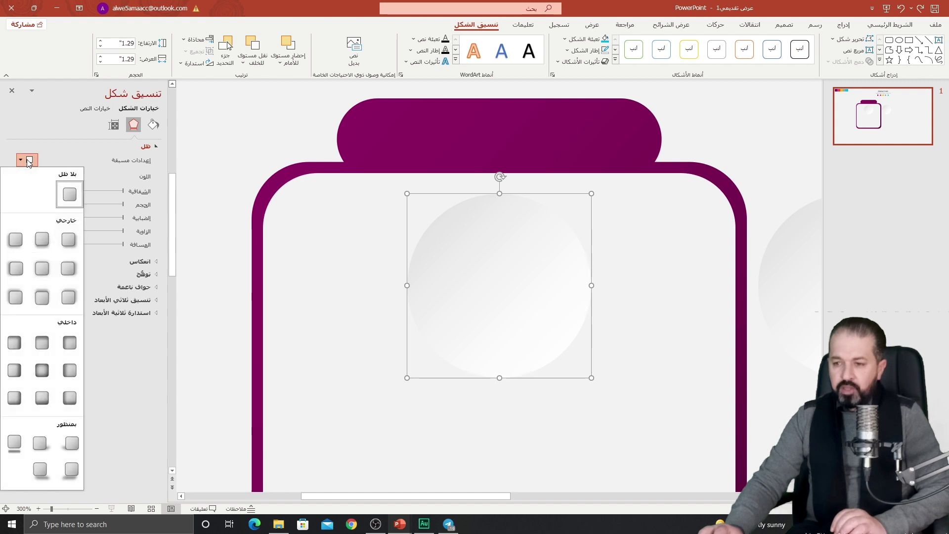
{"action": "left_click", "coordinate": [17, 295]}
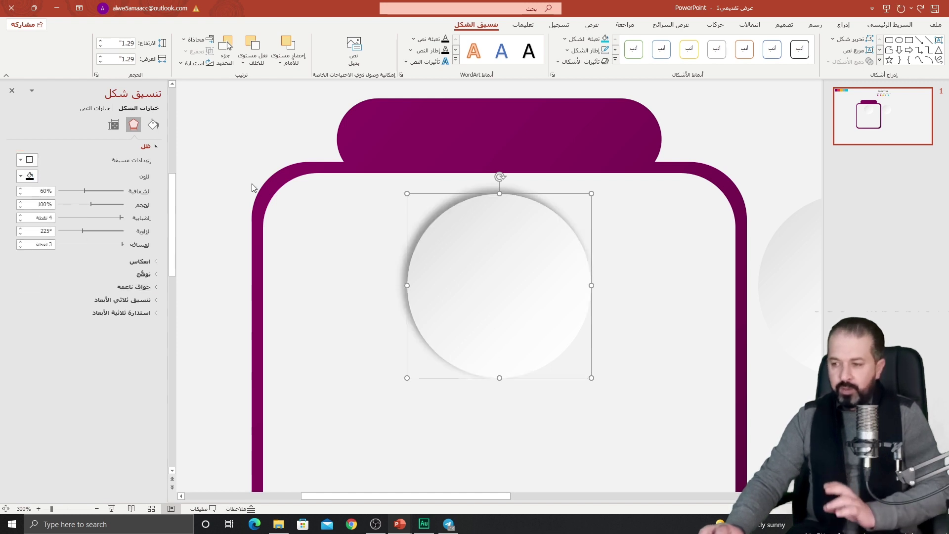
Step: Set the circle's shadow to white with 21% transparency, 98% size and 6 pt distance, and deselect it
{"action": "left_click", "coordinate": [28, 176]}
{"action": "left_click", "coordinate": [80, 202]}
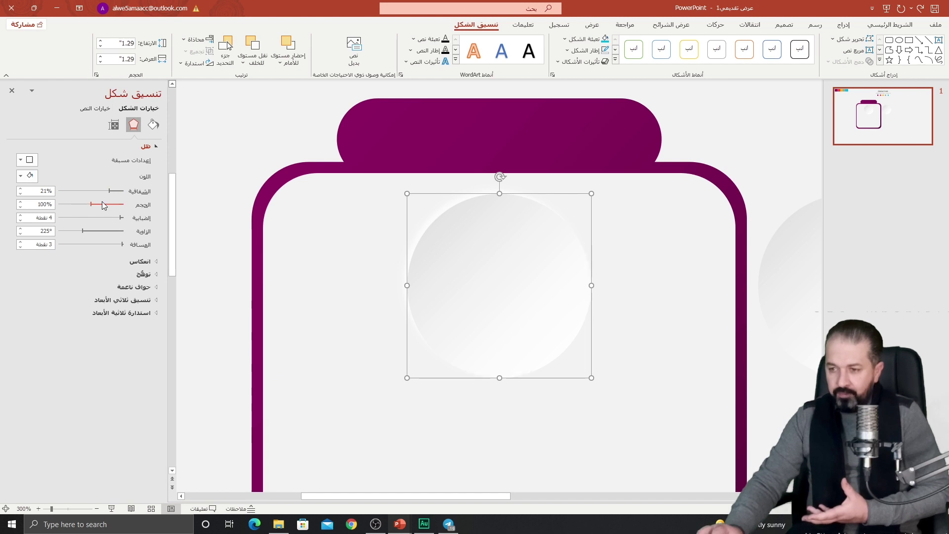
{"action": "left_click", "coordinate": [20, 207]}
{"action": "left_click", "coordinate": [20, 208]}
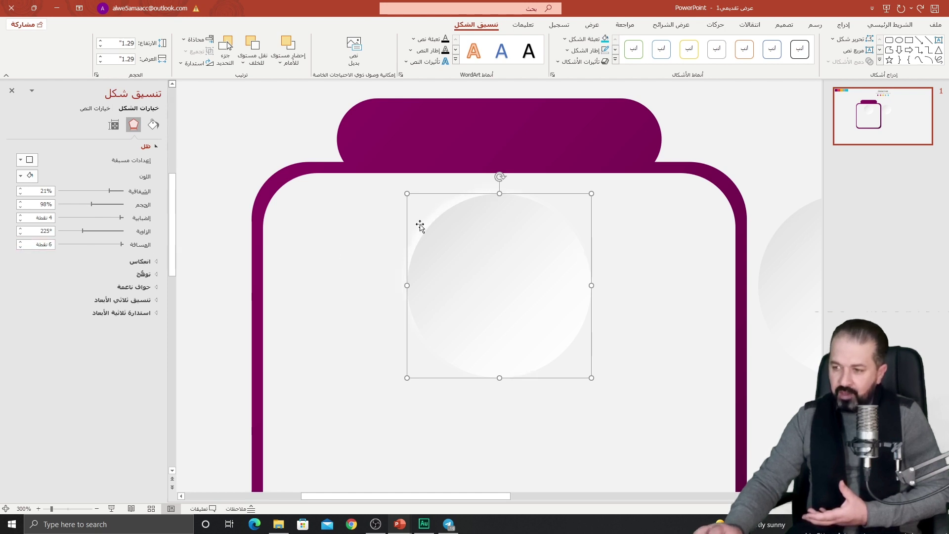
{"action": "left_click", "coordinate": [316, 148]}
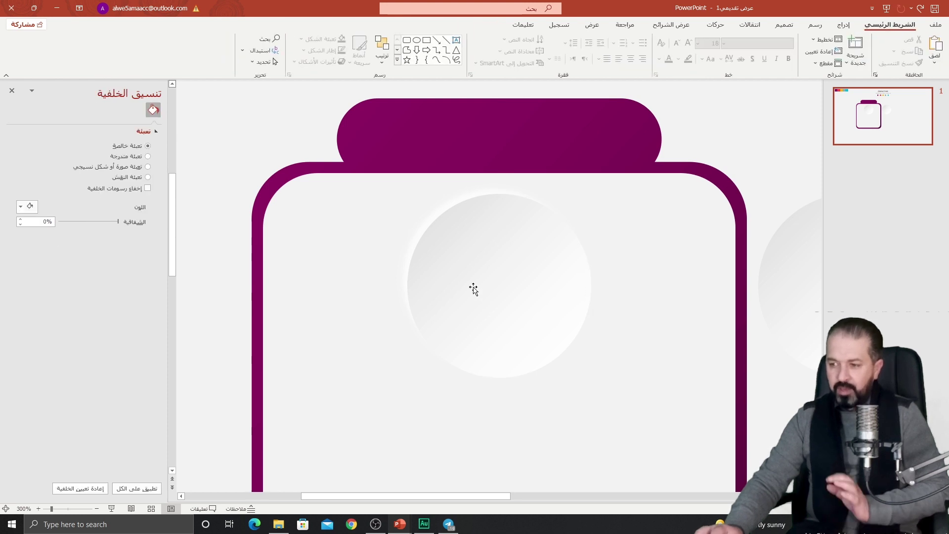
Step: Move the duplicate circle exactly on top of the shadowed circle in the panel
{"action": "left_click", "coordinate": [474, 289]}
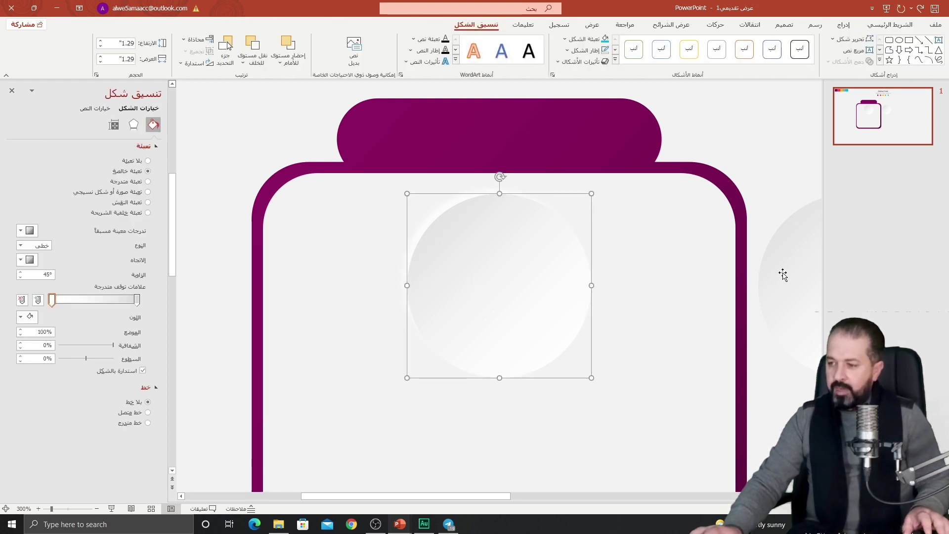
{"action": "left_click_drag", "start_coordinate": [790, 269], "coordinate": [485, 283]}
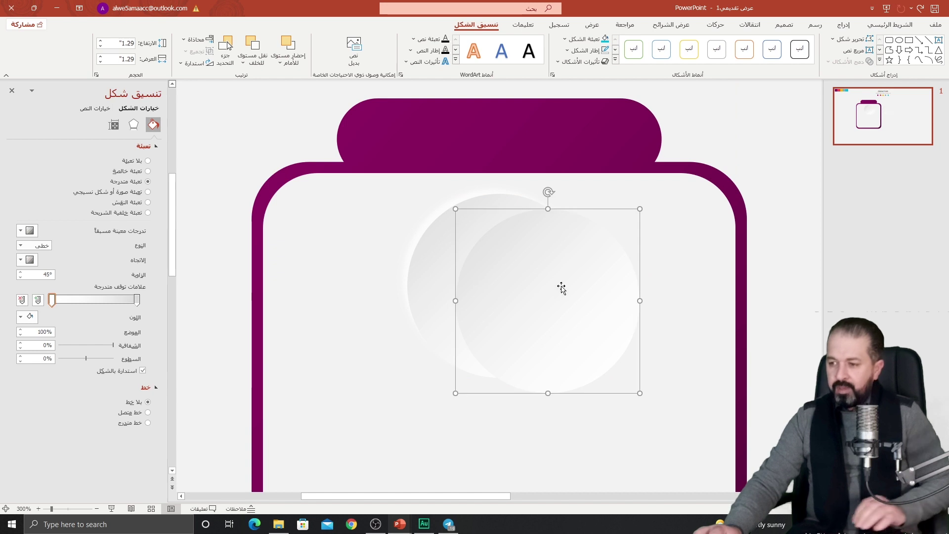
{"action": "left_click_drag", "start_coordinate": [561, 287], "coordinate": [519, 278]}
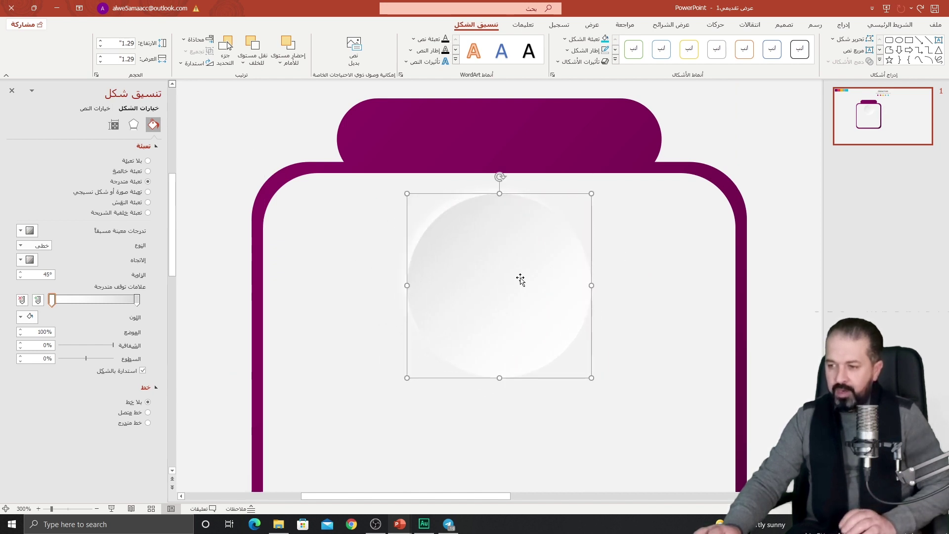
Step: Apply an outer shadow preset cast toward the lower right (45°) to the top circle and colour it medium grey
{"action": "left_click", "coordinate": [134, 126]}
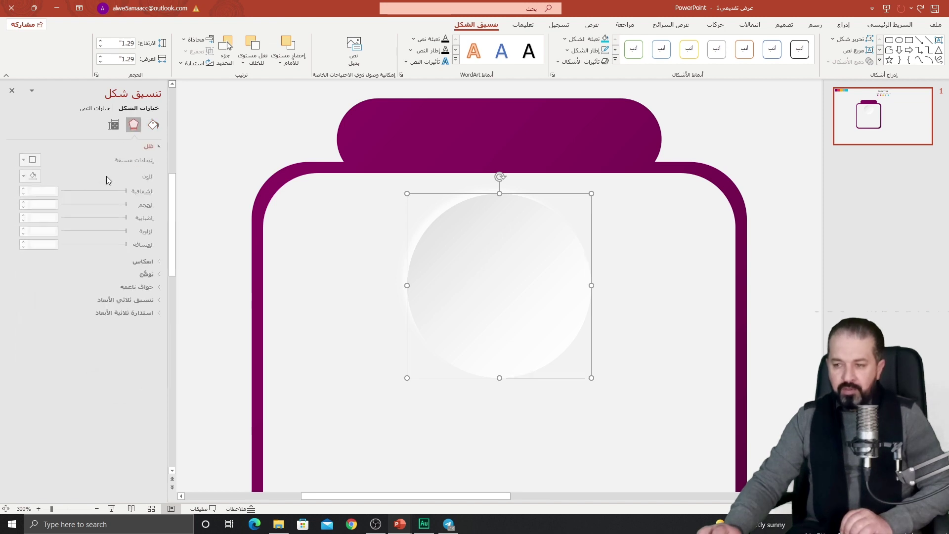
{"action": "left_click", "coordinate": [29, 161]}
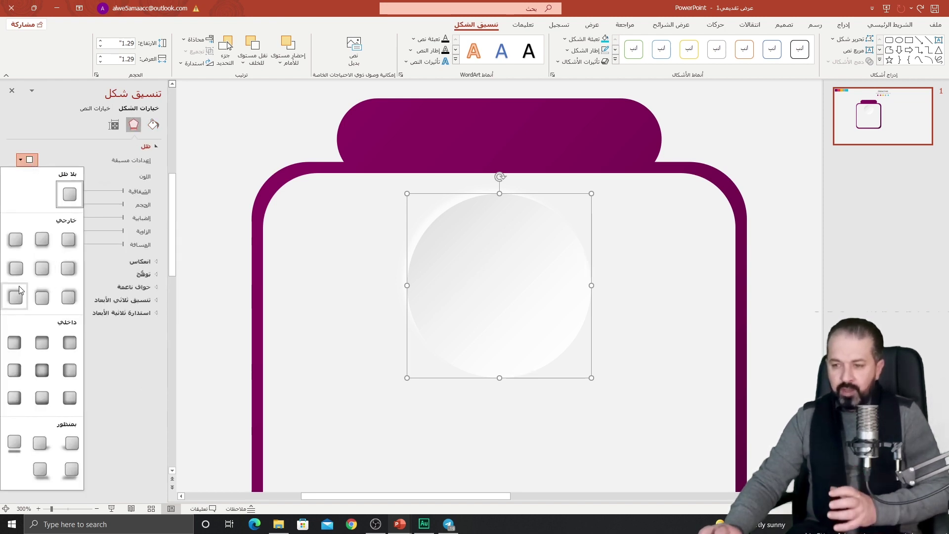
{"action": "left_click", "coordinate": [69, 241]}
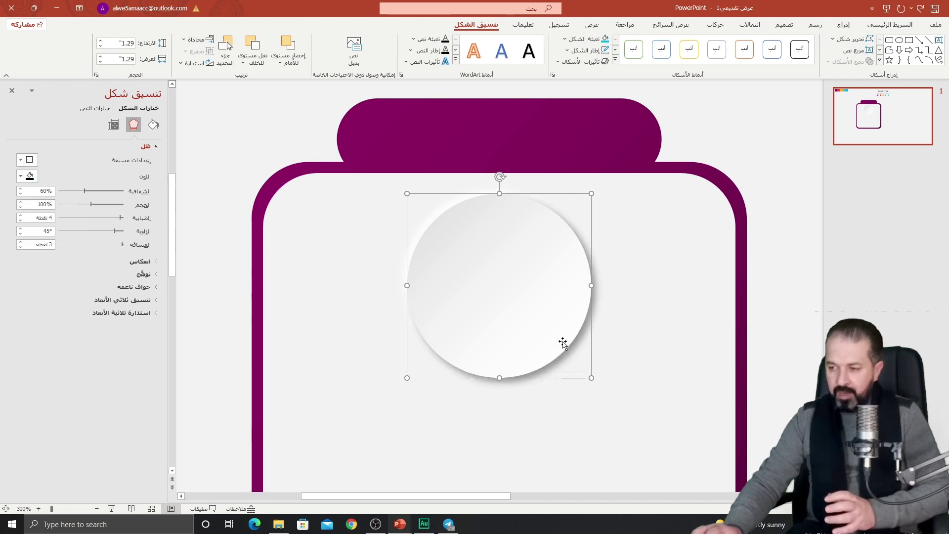
{"action": "left_click", "coordinate": [29, 177]}
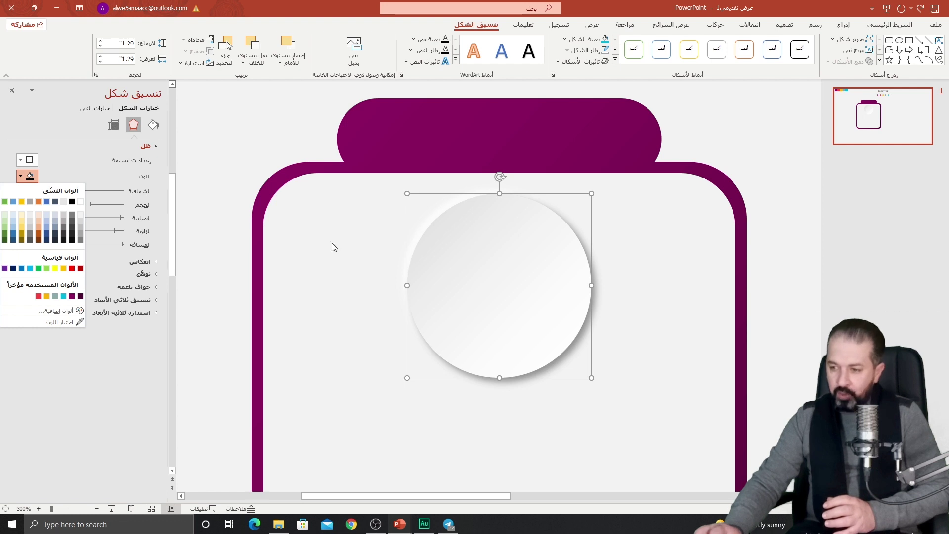
{"action": "left_click", "coordinate": [80, 229]}
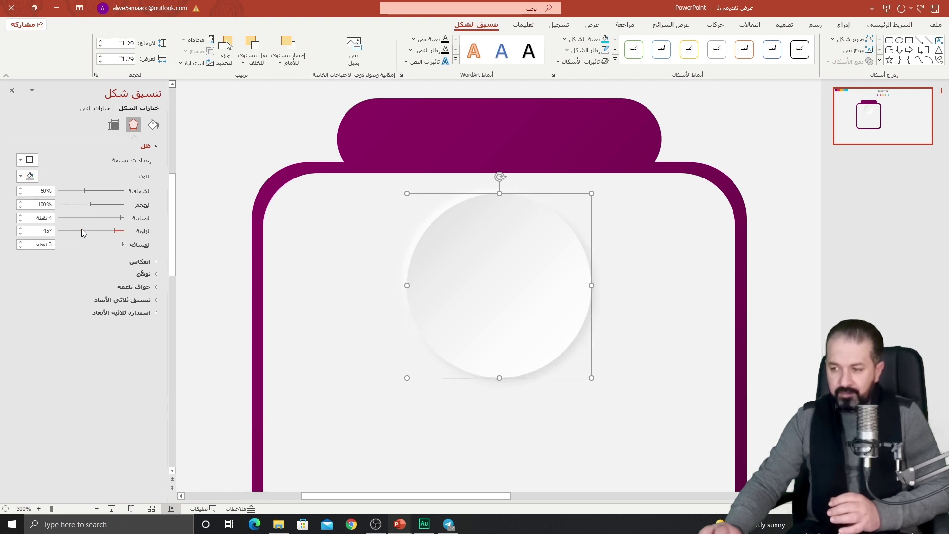
{"action": "left_click", "coordinate": [27, 176]}
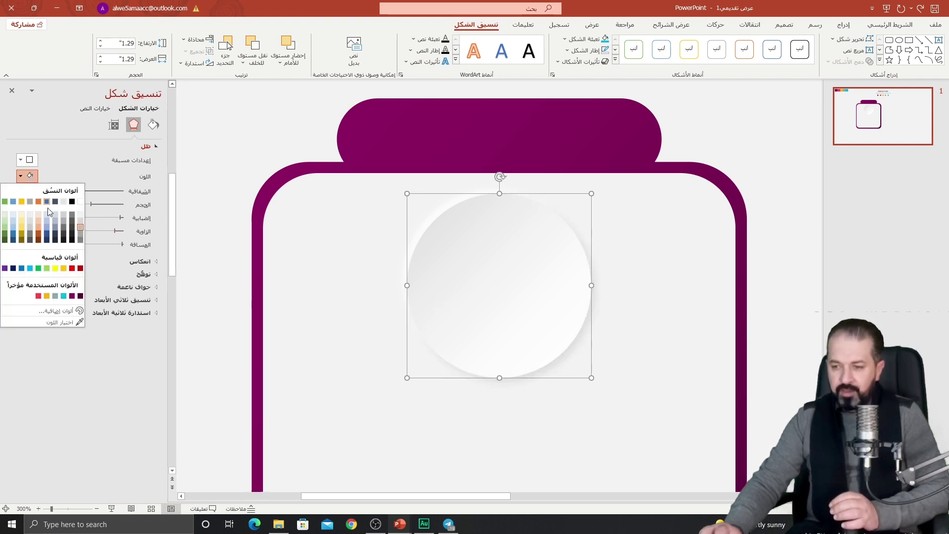
{"action": "left_click", "coordinate": [80, 234]}
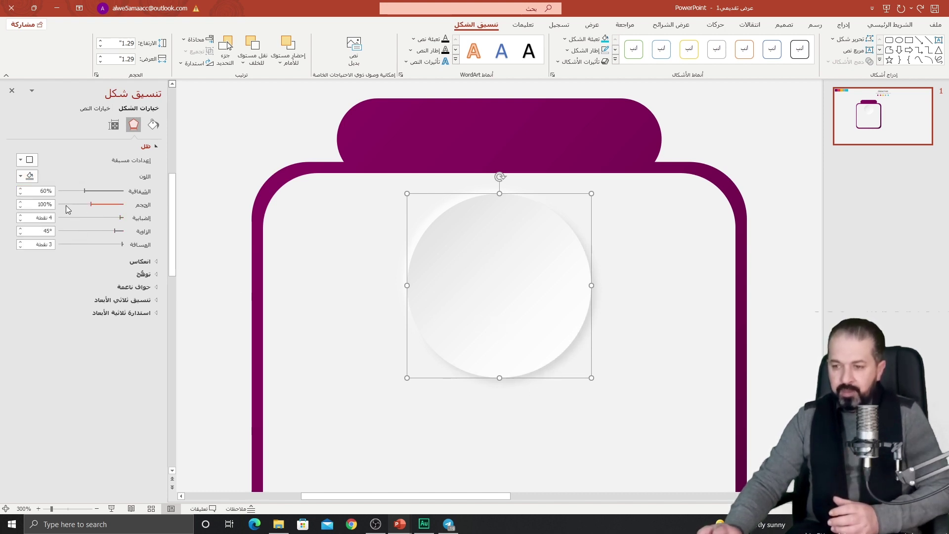
Step: Set the top circle's grey shadow to 92% size and 13 pt distance
{"action": "left_click", "coordinate": [21, 208]}
{"action": "left_click", "coordinate": [21, 208]}
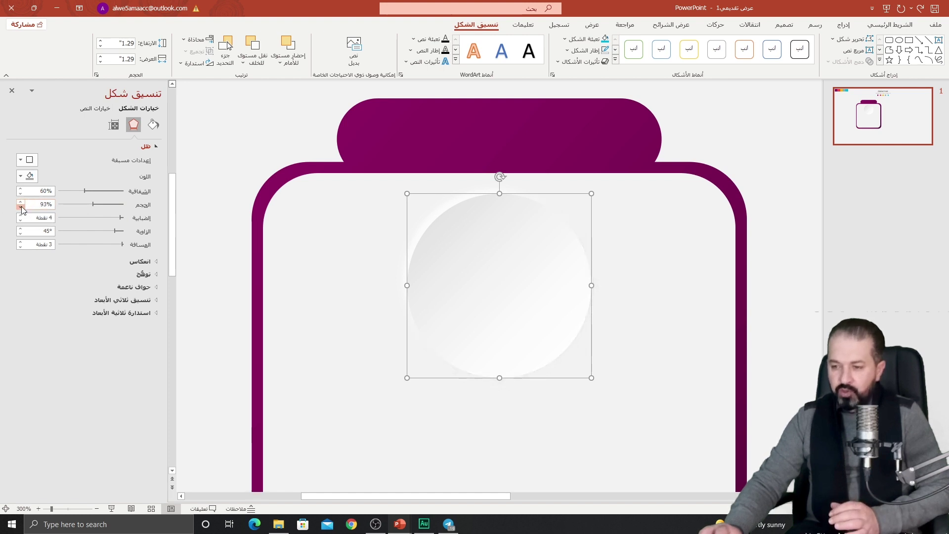
{"action": "left_click", "coordinate": [21, 208]}
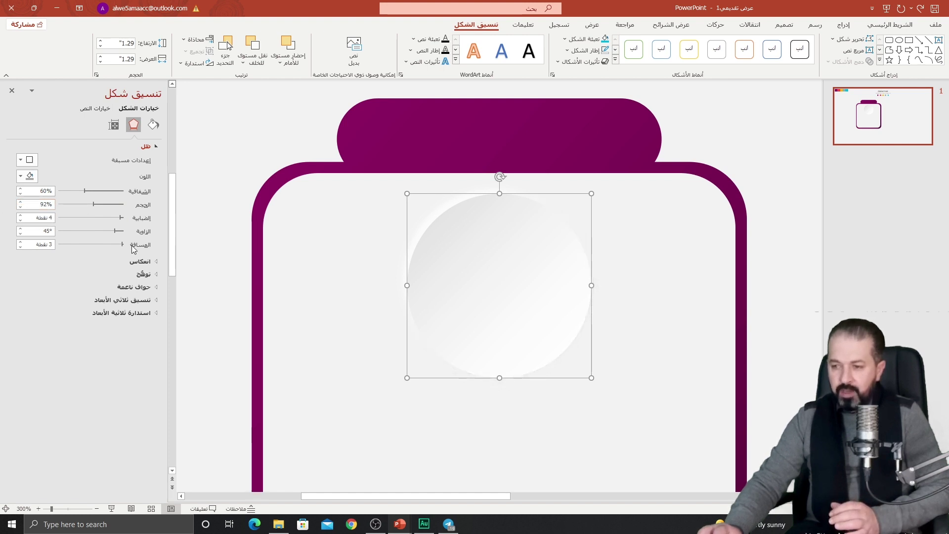
{"action": "left_click", "coordinate": [21, 242]}
{"action": "left_click", "coordinate": [21, 243]}
{"action": "left_click", "coordinate": [21, 243]}
{"action": "left_click", "coordinate": [21, 242]}
{"action": "left_click", "coordinate": [21, 242]}
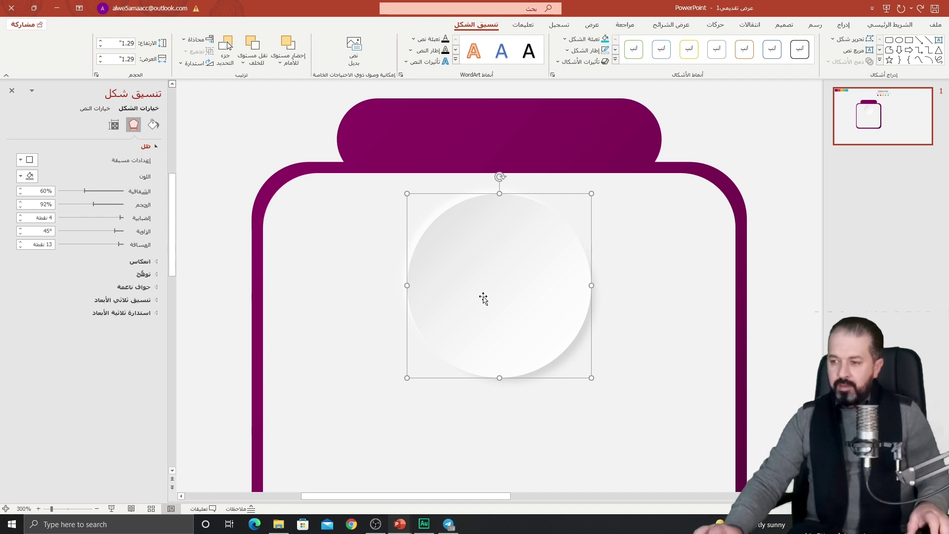
Step: Select both stacked circles inside the panel and group them, leaving the group deselected
{"action": "scroll", "coordinate": [481, 293], "scroll_direction": "down", "scroll_amount": 5}
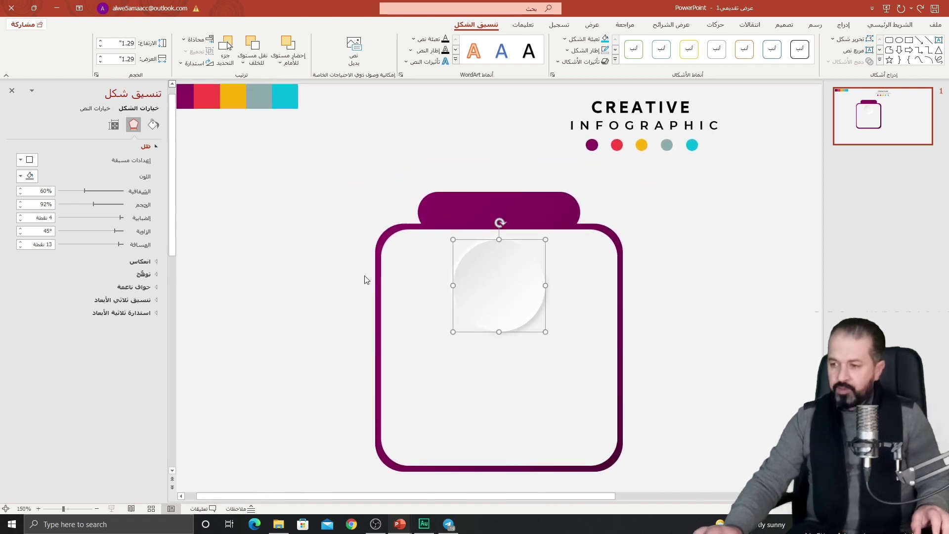
{"action": "left_click", "coordinate": [342, 269]}
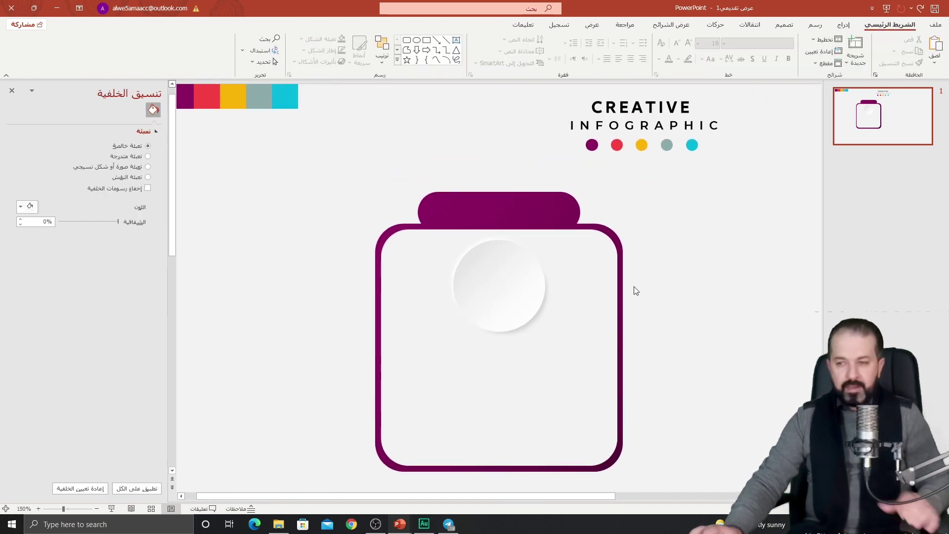
{"action": "left_click_drag", "start_coordinate": [662, 238], "coordinate": [463, 341]}
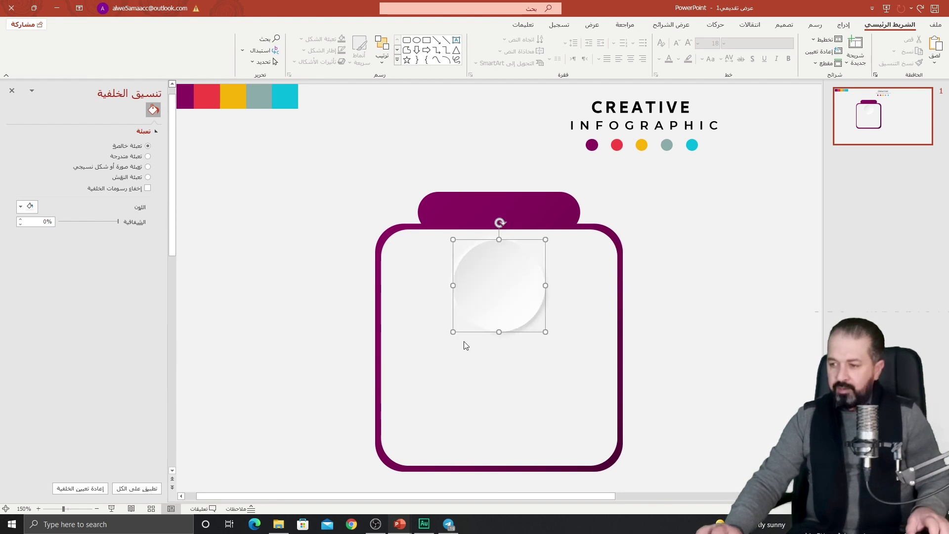
{"action": "left_click_drag", "start_coordinate": [674, 228], "coordinate": [430, 354]}
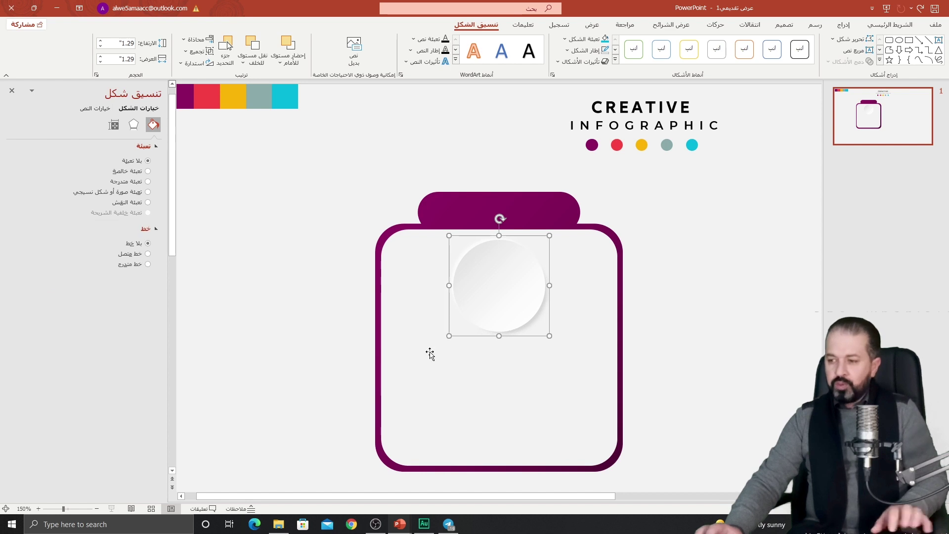
{"action": "scroll", "coordinate": [490, 334], "scroll_direction": "down", "scroll_amount": 5}
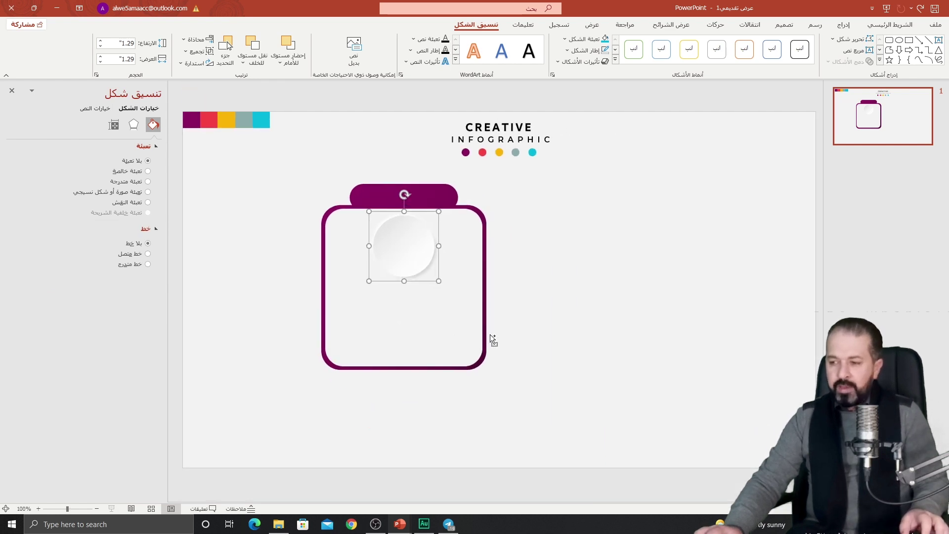
{"action": "left_click", "coordinate": [532, 280]}
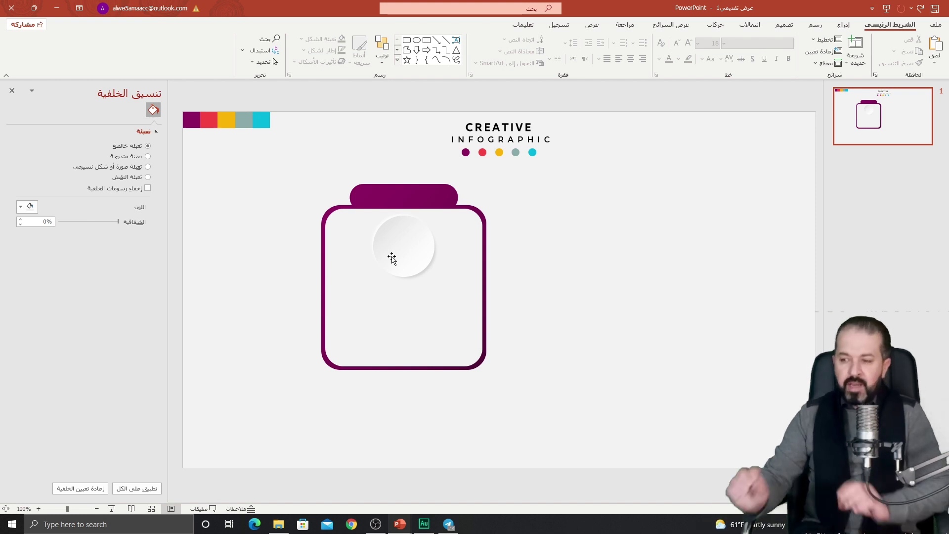
Step: Group the purple shape, inner panel and circles into one card, shrink it proportionally and place it near the slide's left edge
{"action": "key", "text": "alt+n"}
{"action": "left_click_drag", "start_coordinate": [294, 163], "coordinate": [535, 400]}
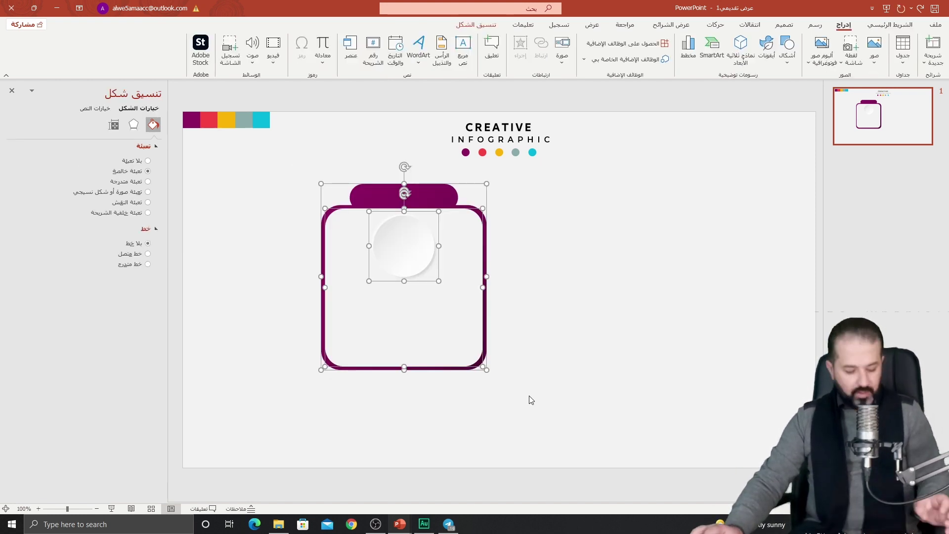
{"action": "key", "text": "ctrl+g"}
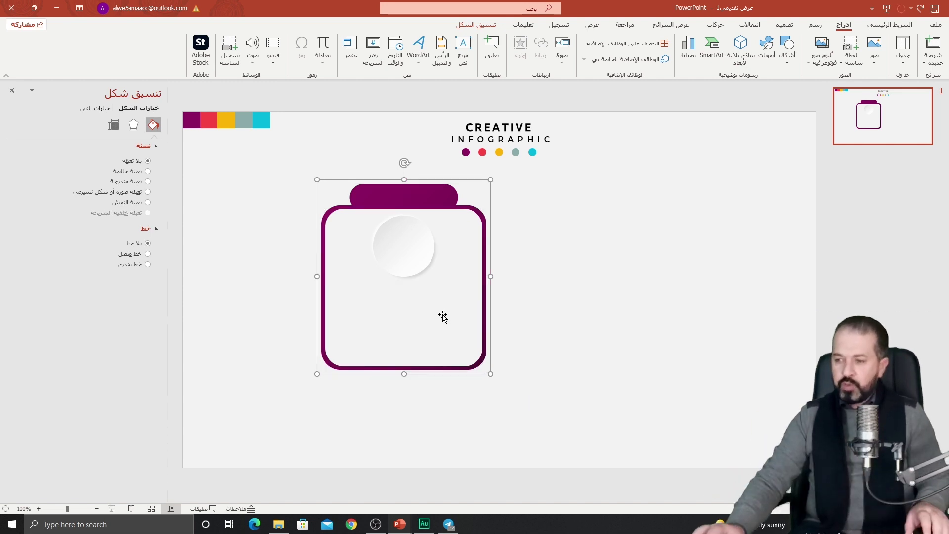
{"action": "left_click_drag", "start_coordinate": [489, 180], "coordinate": [325, 260]}
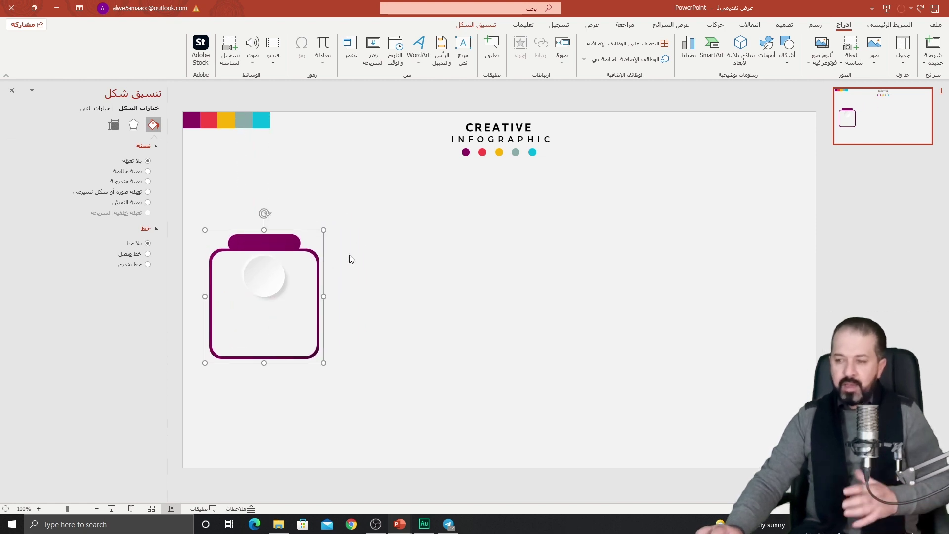
{"action": "left_click", "coordinate": [350, 256]}
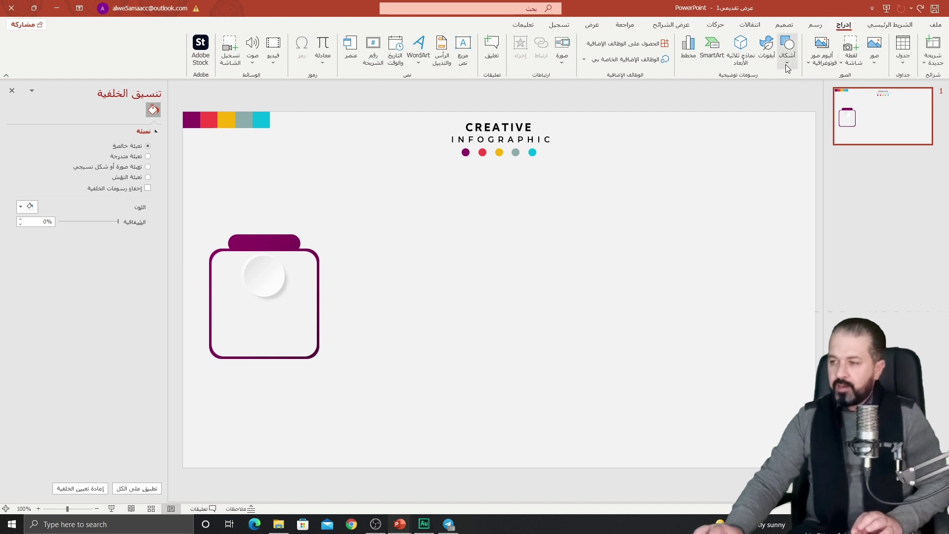
Step: Draw a flat ellipse about 1.38" wide and 0.4" high in the empty area beside the card
{"action": "left_click", "coordinate": [788, 49]}
{"action": "left_click", "coordinate": [761, 90]}
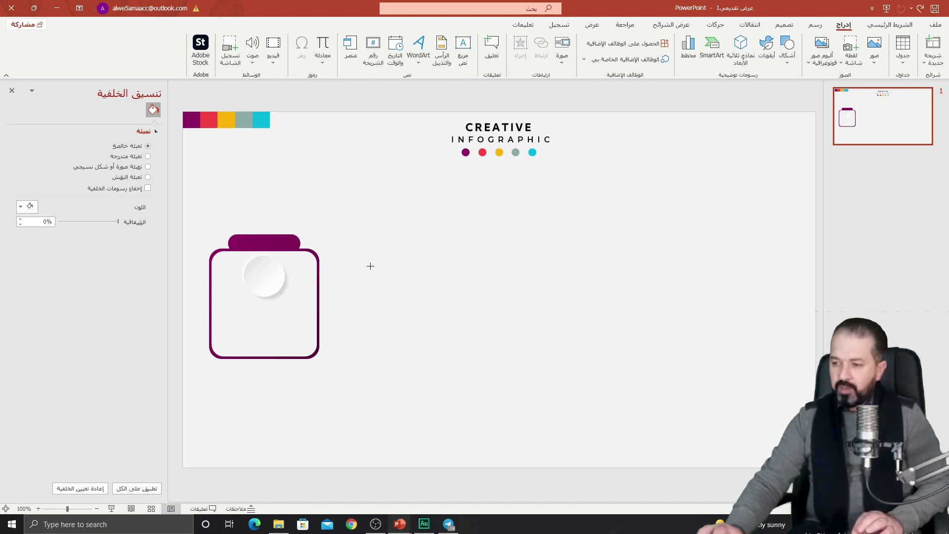
{"action": "left_click_drag", "start_coordinate": [370, 265], "coordinate": [436, 286]}
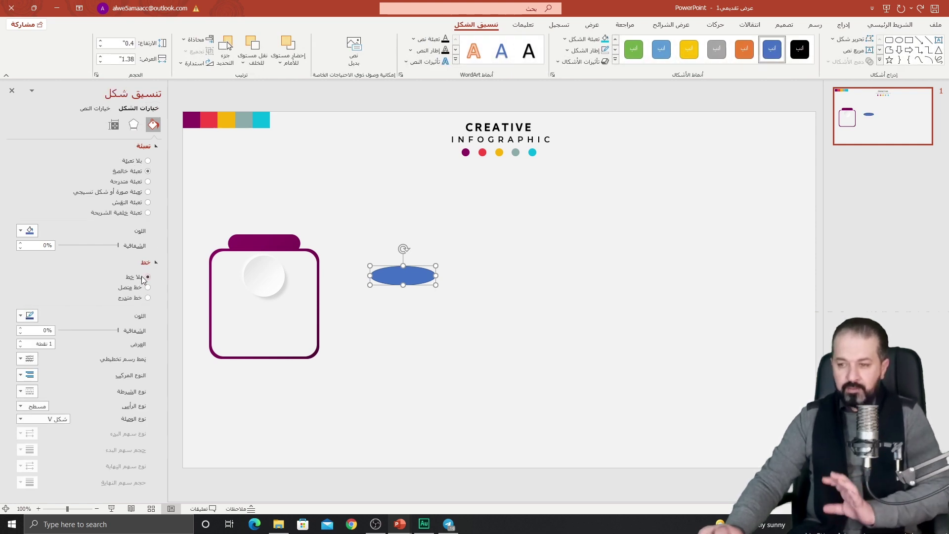
Step: Give the ellipse a gradient fill of the Path type and remove its outline
{"action": "left_click", "coordinate": [113, 182]}
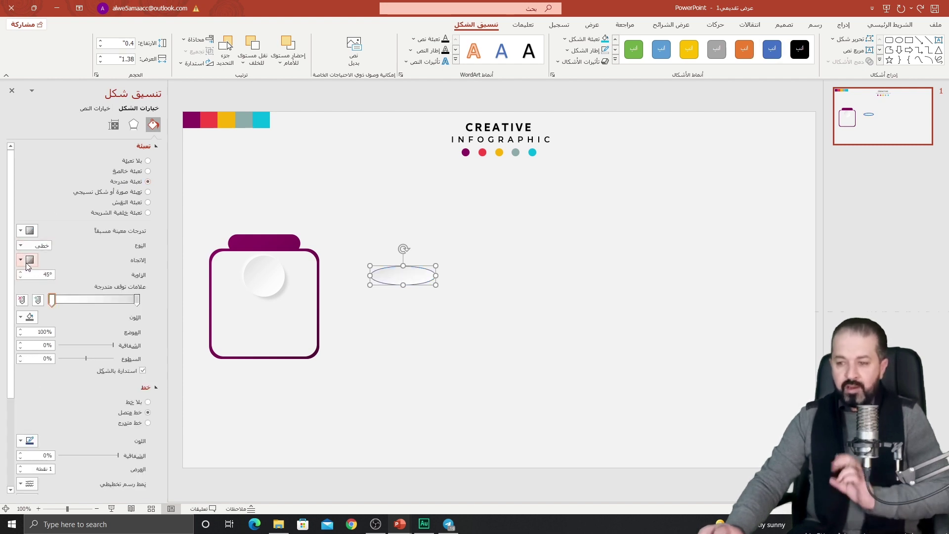
{"action": "left_click", "coordinate": [21, 246]}
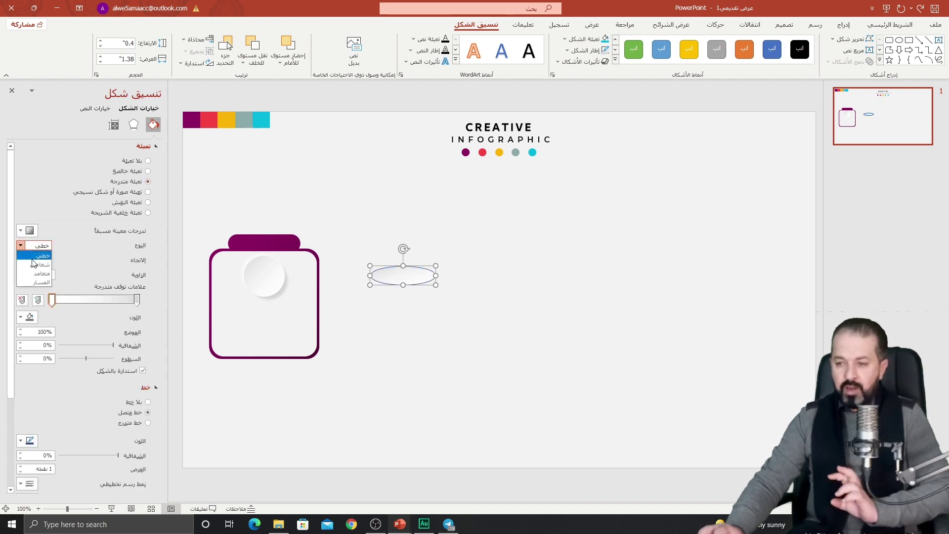
{"action": "left_click", "coordinate": [24, 283]}
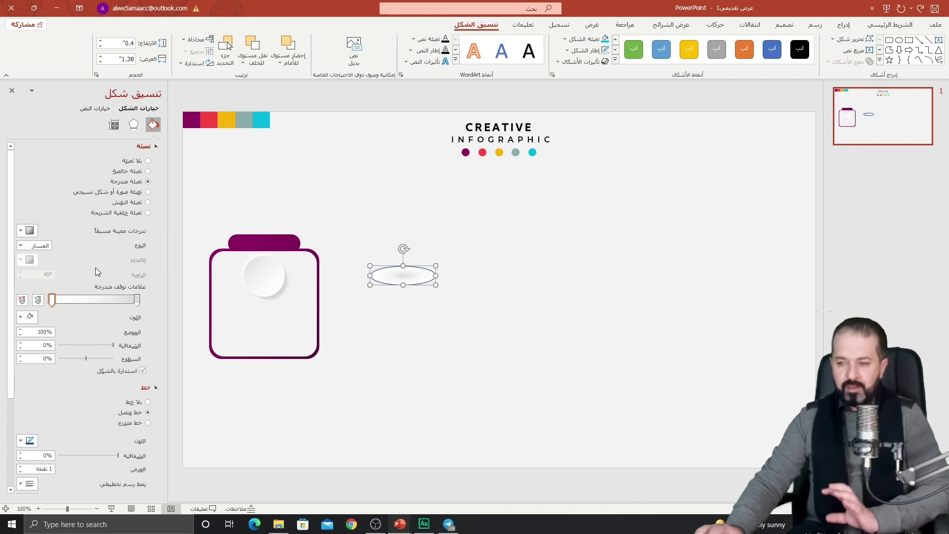
{"action": "left_click", "coordinate": [147, 403]}
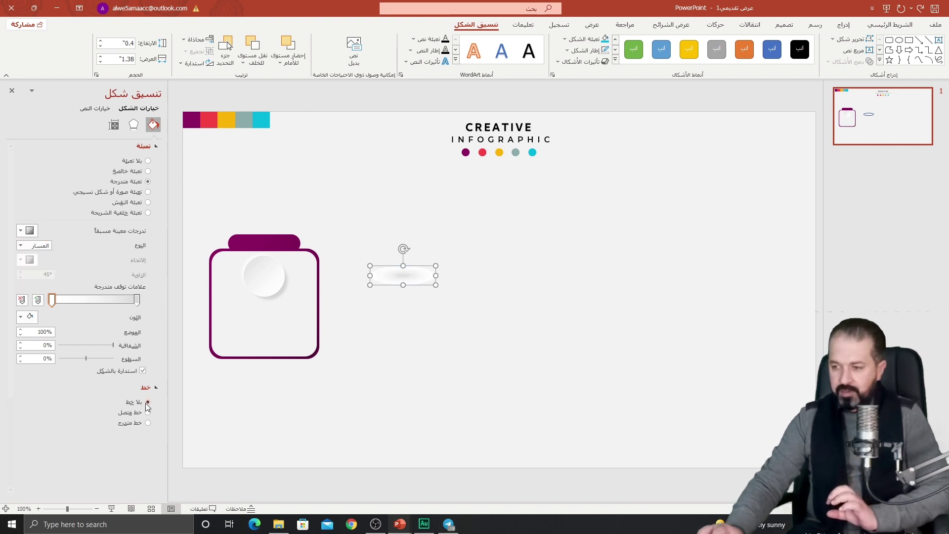
Step: Colour the ellipse's 0% gradient stop black and its 100% stop very light grey
{"action": "left_click", "coordinate": [137, 300]}
{"action": "left_click", "coordinate": [20, 316]}
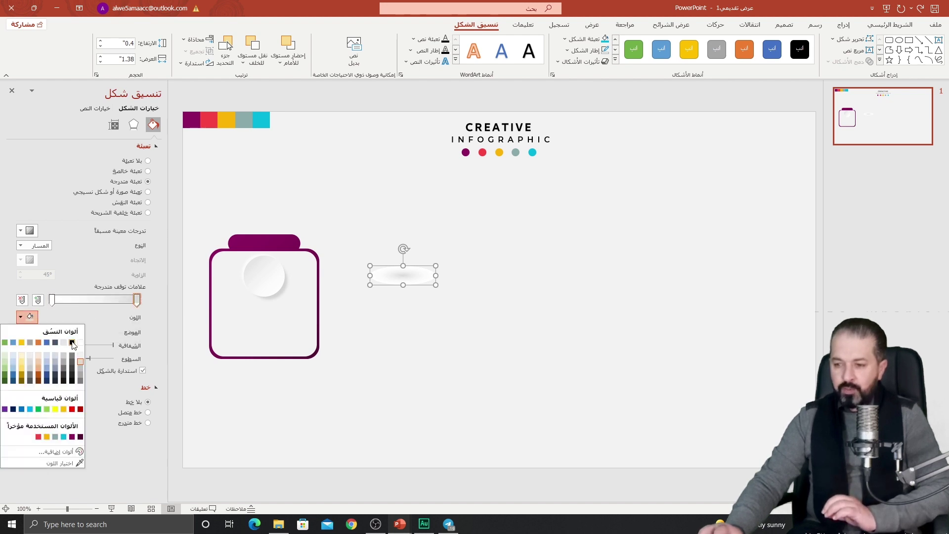
{"action": "left_click", "coordinate": [71, 342]}
{"action": "left_click", "coordinate": [52, 300]}
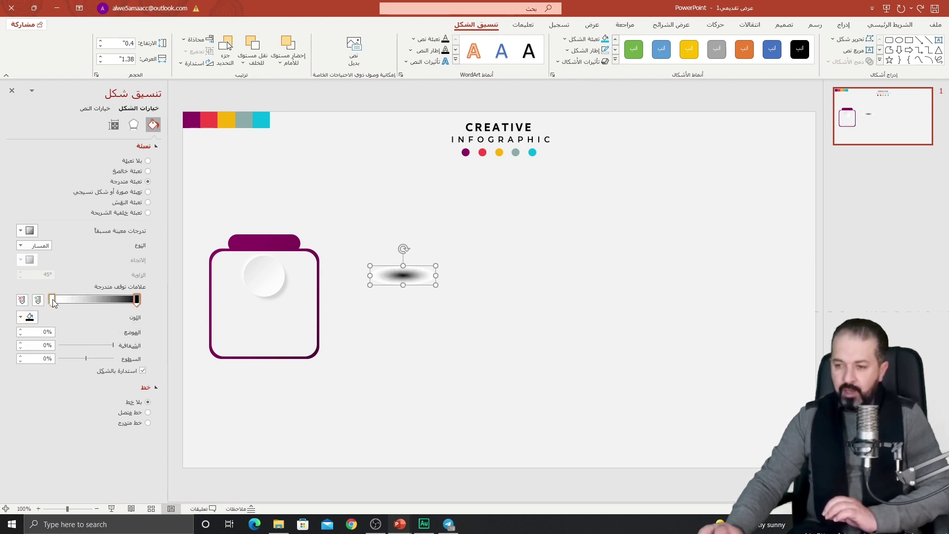
{"action": "left_click", "coordinate": [27, 317]}
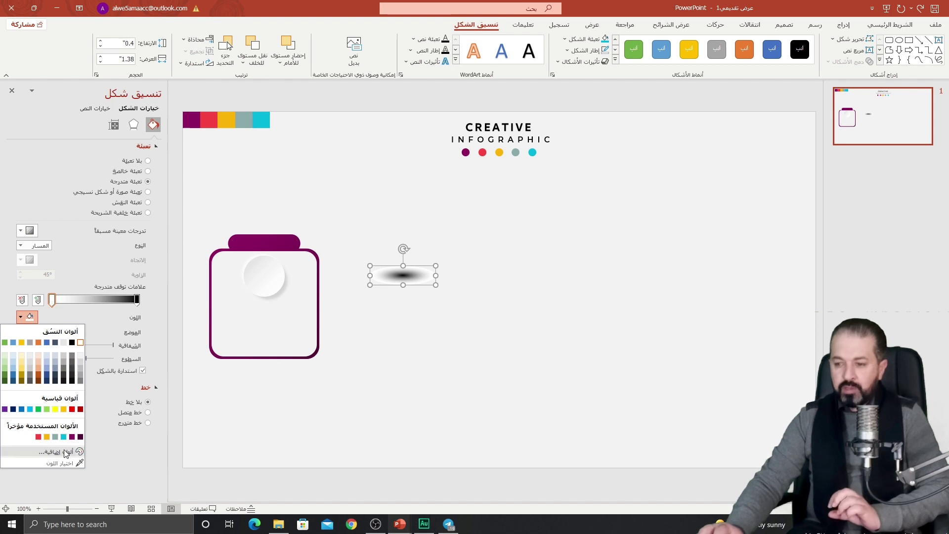
{"action": "left_click", "coordinate": [81, 355]}
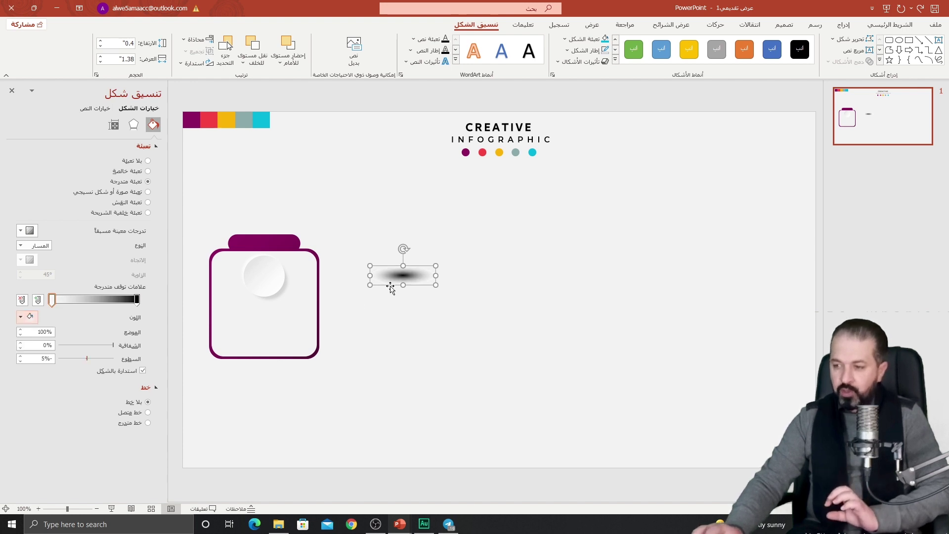
Step: Set the light outer gradient stop to 100% transparency and the black centre stop to 25% transparency
{"action": "left_click_drag", "start_coordinate": [114, 346], "coordinate": [59, 346]}
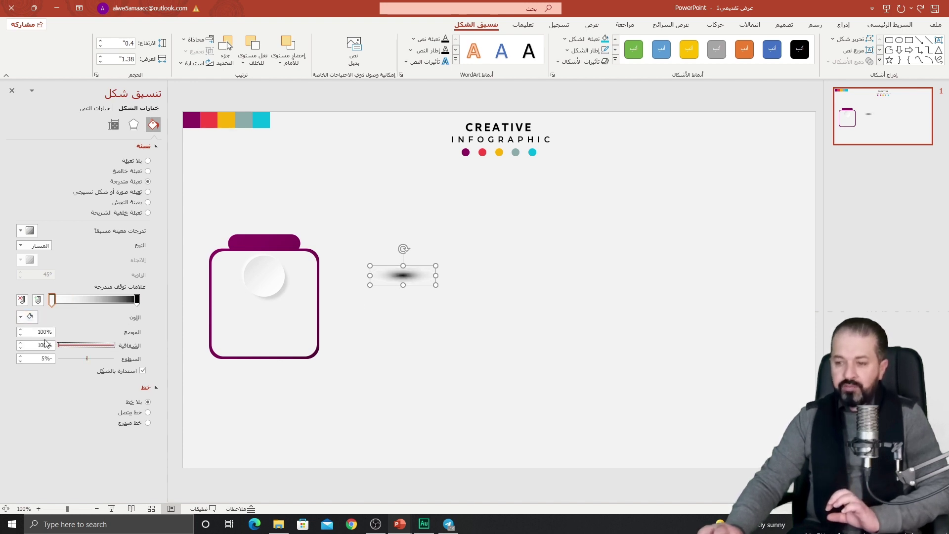
{"action": "left_click", "coordinate": [137, 300]}
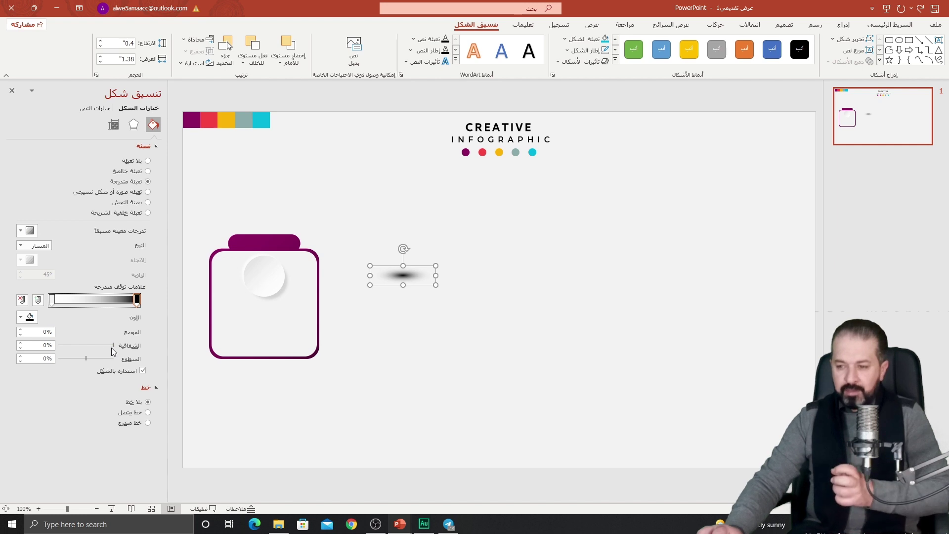
{"action": "left_click_drag", "start_coordinate": [113, 345], "coordinate": [102, 348]}
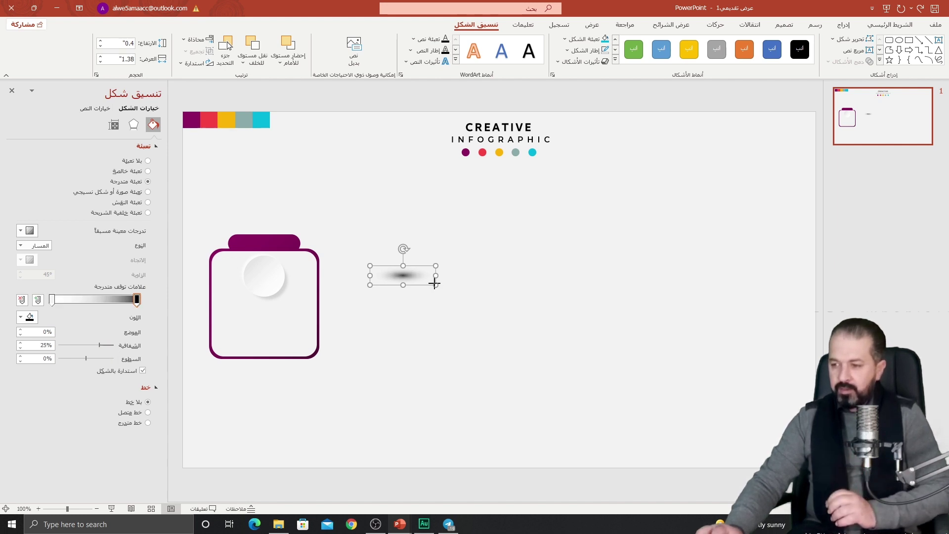
Step: Enlarge the shadow ellipse to nearly the card's width, centre it beneath the card and group it with the card
{"action": "left_click_drag", "start_coordinate": [435, 278], "coordinate": [301, 372]}
{"action": "left_click", "coordinate": [375, 351]}
{"action": "left_click_drag", "start_coordinate": [374, 208], "coordinate": [172, 436]}
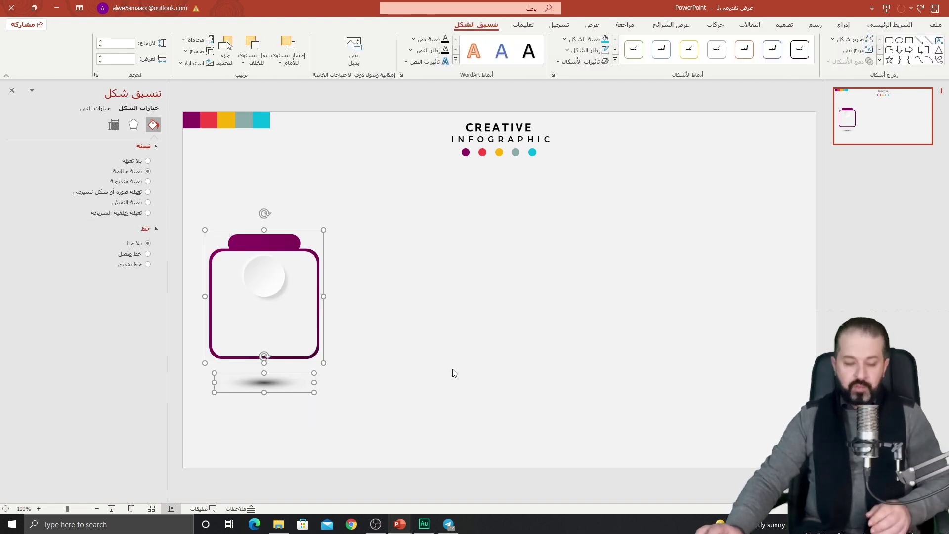
{"action": "key", "text": "ctrl+g"}
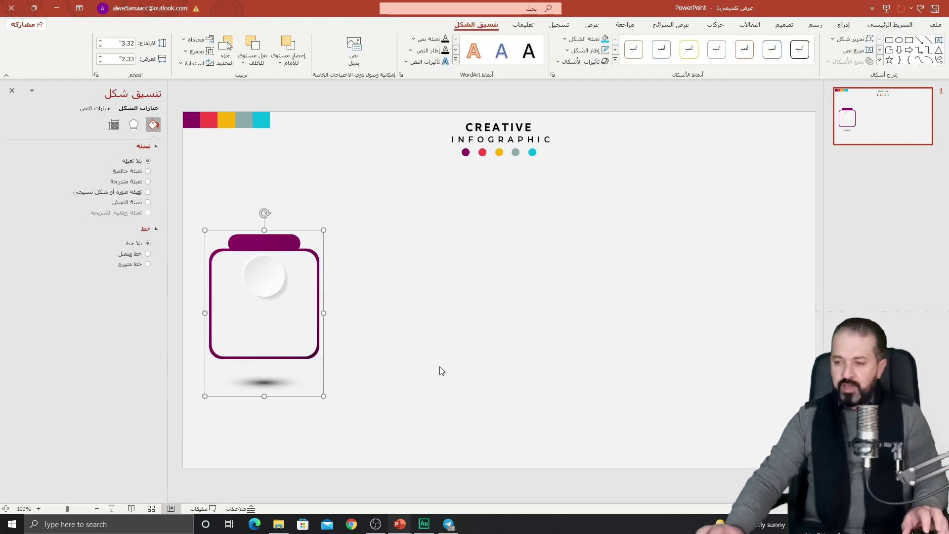
Step: Duplicate the card group into a row of five cards across the slide and distribute them evenly horizontally
{"action": "left_click_drag", "start_coordinate": [318, 303], "coordinate": [761, 296]}
{"action": "scroll", "coordinate": [730, 304], "scroll_direction": "down", "scroll_amount": 3}
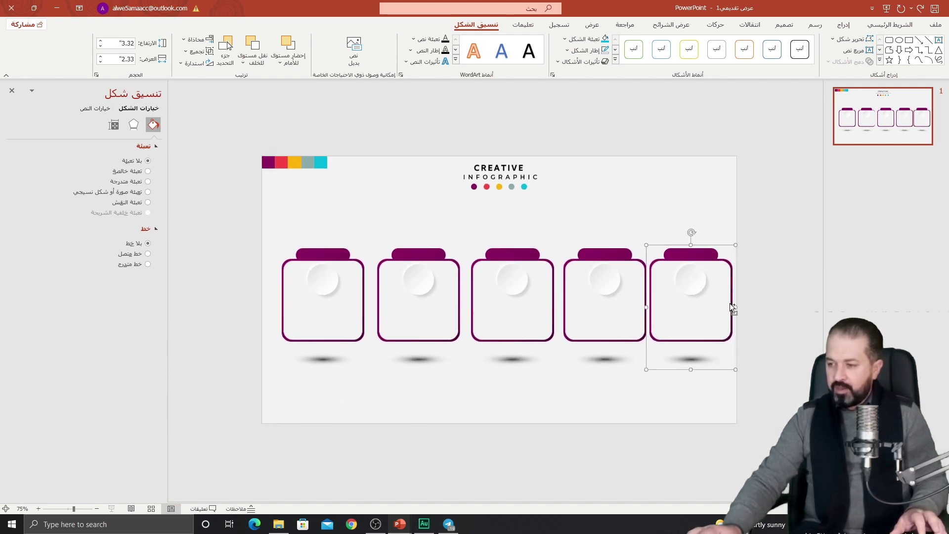
{"action": "left_click_drag", "start_coordinate": [788, 223], "coordinate": [234, 381]}
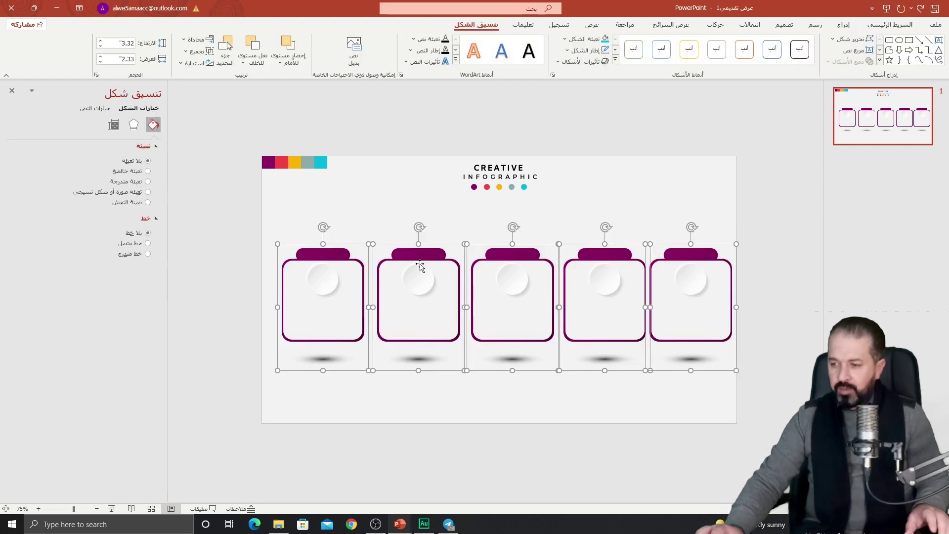
{"action": "left_click_drag", "start_coordinate": [419, 262], "coordinate": [413, 265]}
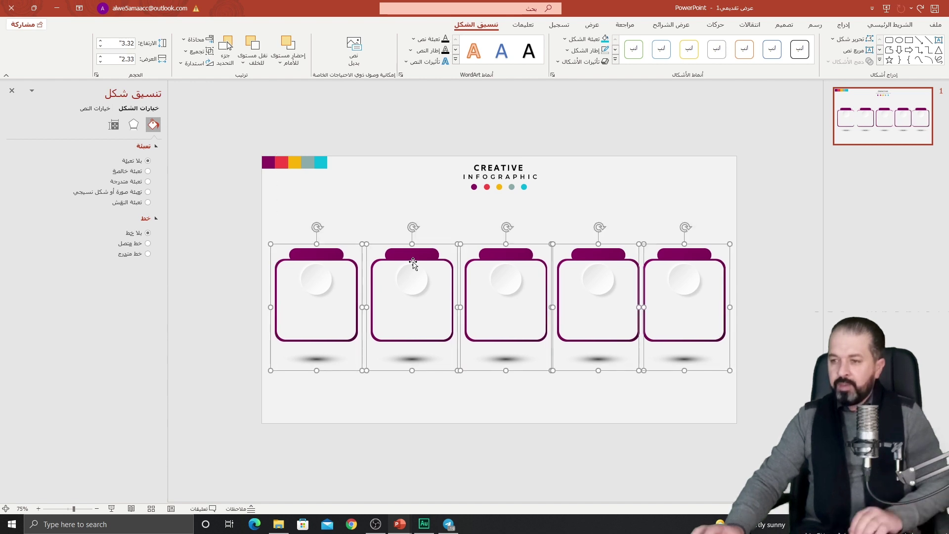
{"action": "left_click", "coordinate": [196, 39]}
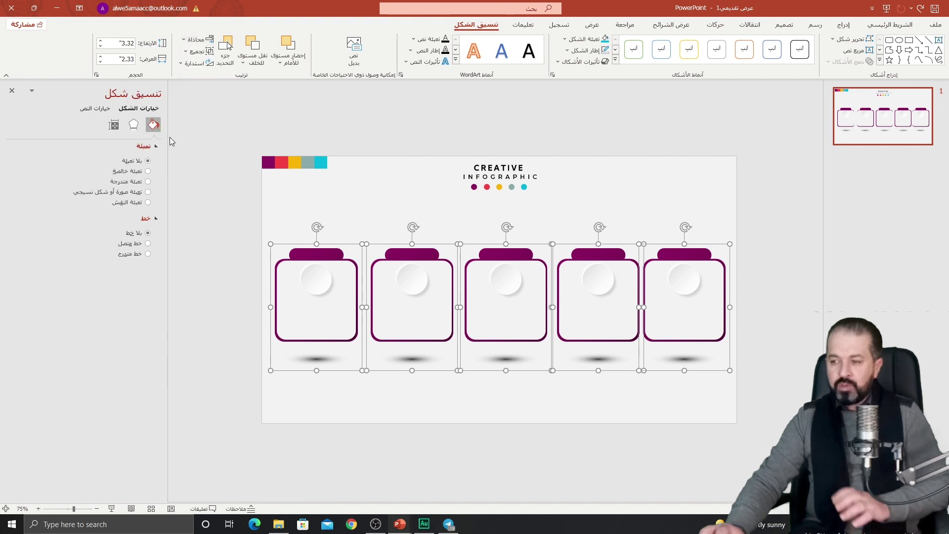
{"action": "left_click", "coordinate": [170, 136]}
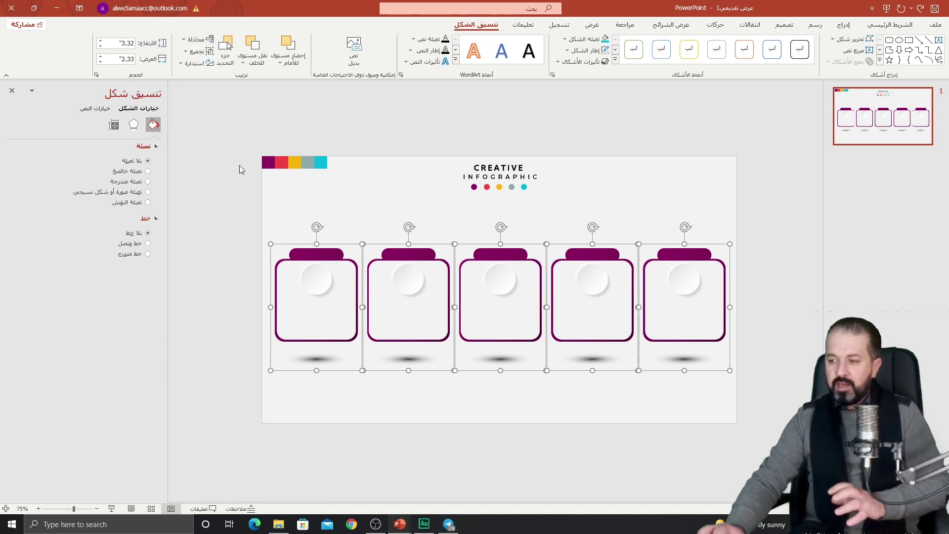
{"action": "left_click", "coordinate": [604, 202]}
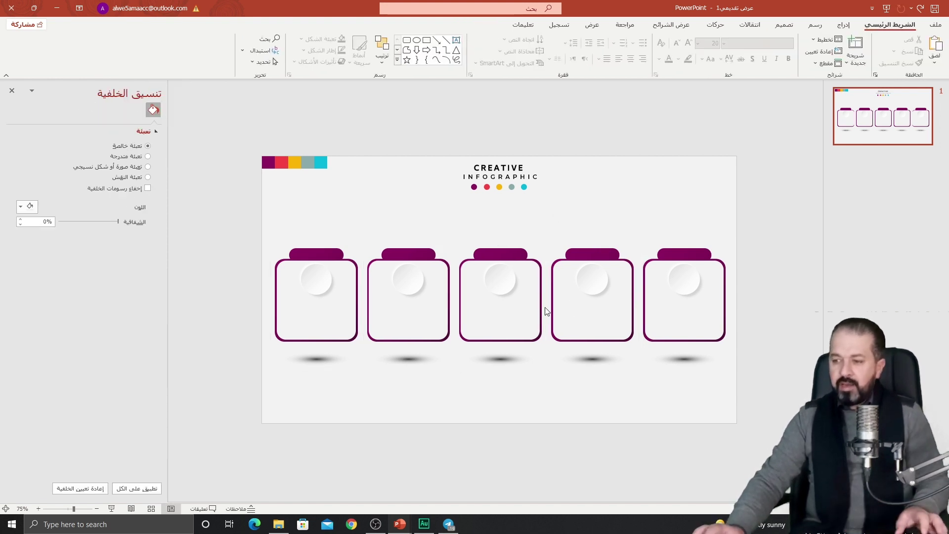
Step: Recolour the 0% gradient stop of the second card's frame with the red sampled from the slide's palette strip
{"action": "scroll", "coordinate": [547, 310], "scroll_direction": "up", "scroll_amount": 3, "text": "ctrl"}
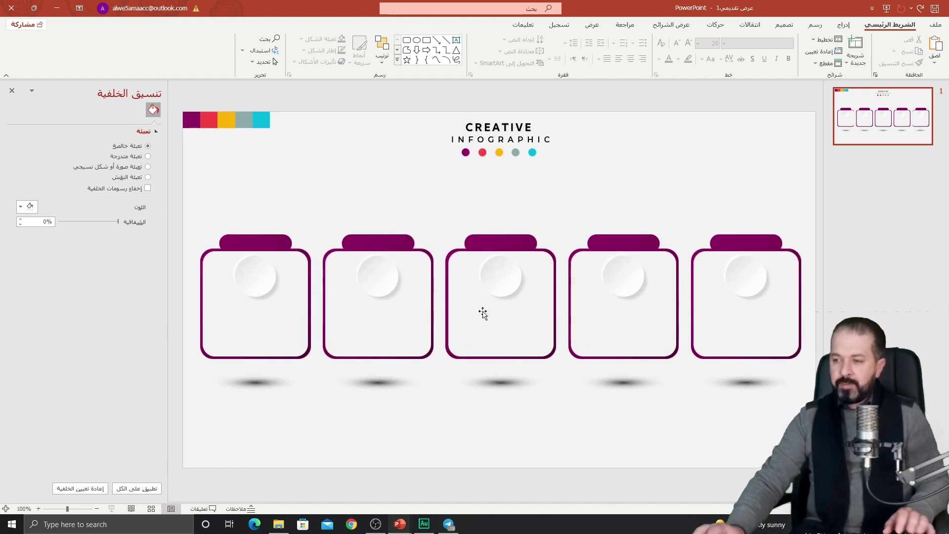
{"action": "left_click", "coordinate": [377, 243]}
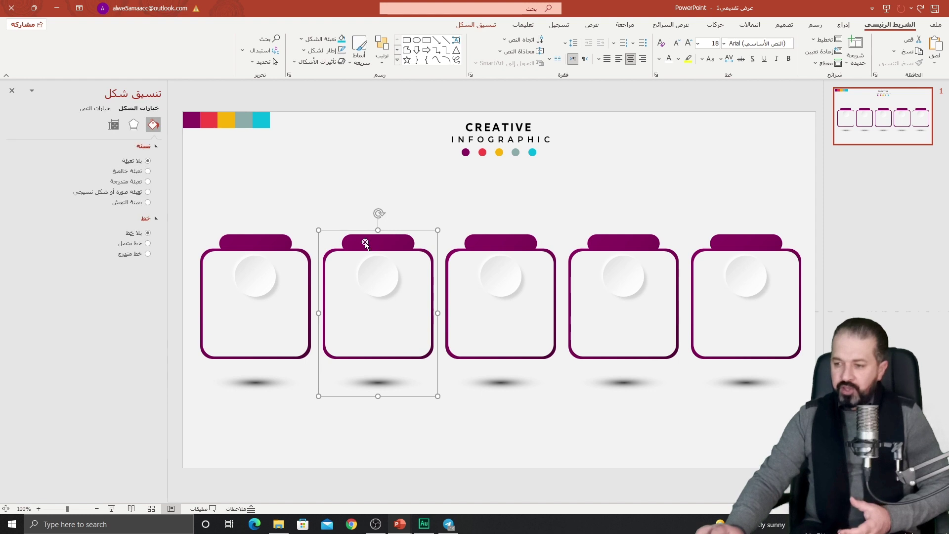
{"action": "left_click", "coordinate": [376, 242]}
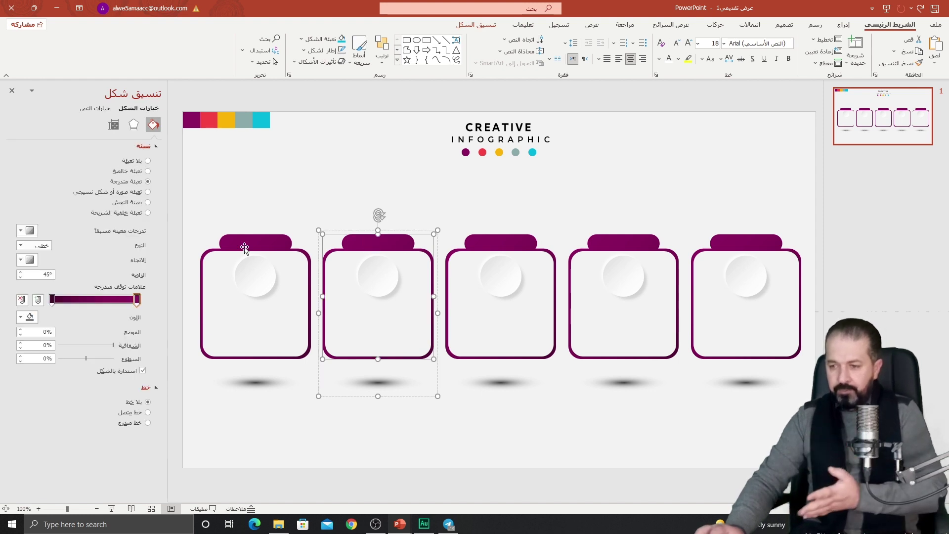
{"action": "left_click", "coordinate": [53, 301]}
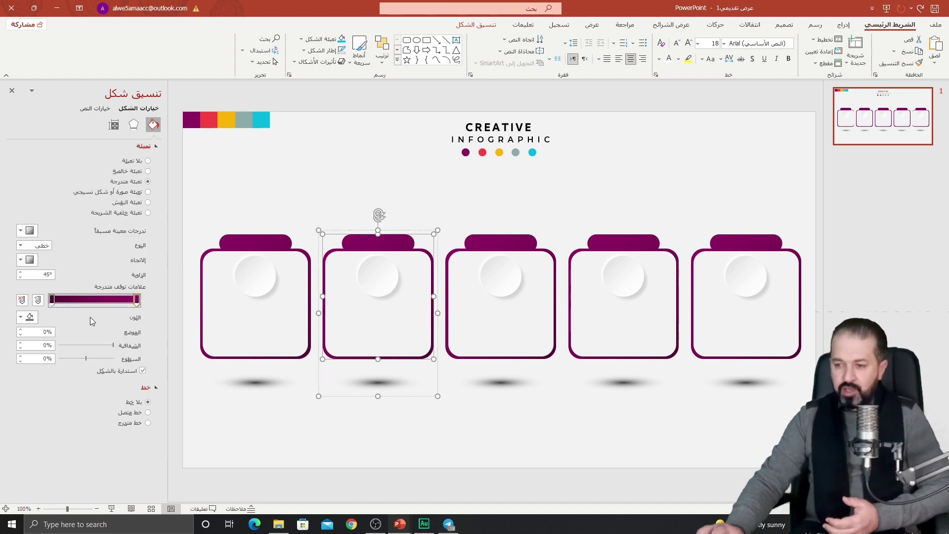
{"action": "left_click", "coordinate": [20, 318]}
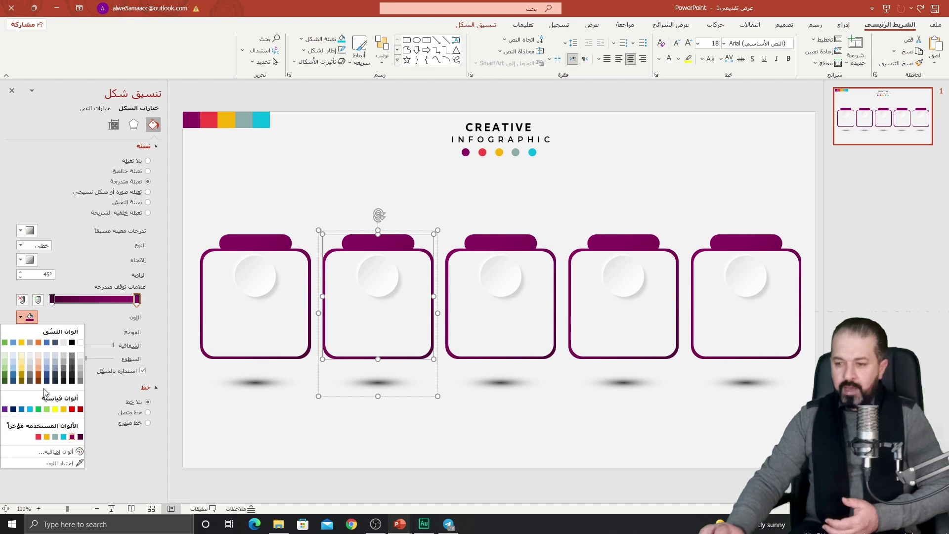
{"action": "left_click", "coordinate": [74, 464]}
{"action": "left_click", "coordinate": [209, 119]}
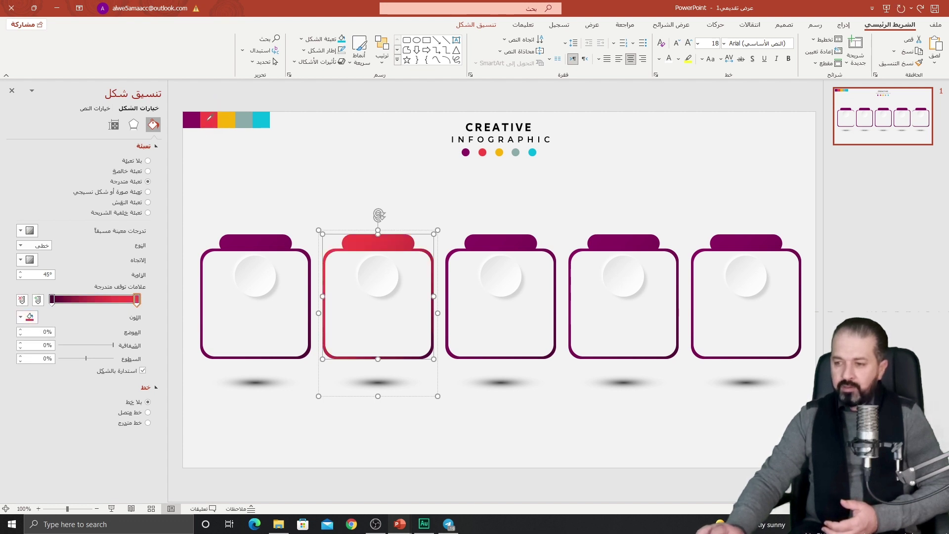
Step: Set the 100% gradient stop of the second card's frame to a darker shade of the palette red, about #CE0808
{"action": "left_click", "coordinate": [52, 301]}
{"action": "left_click", "coordinate": [21, 318]}
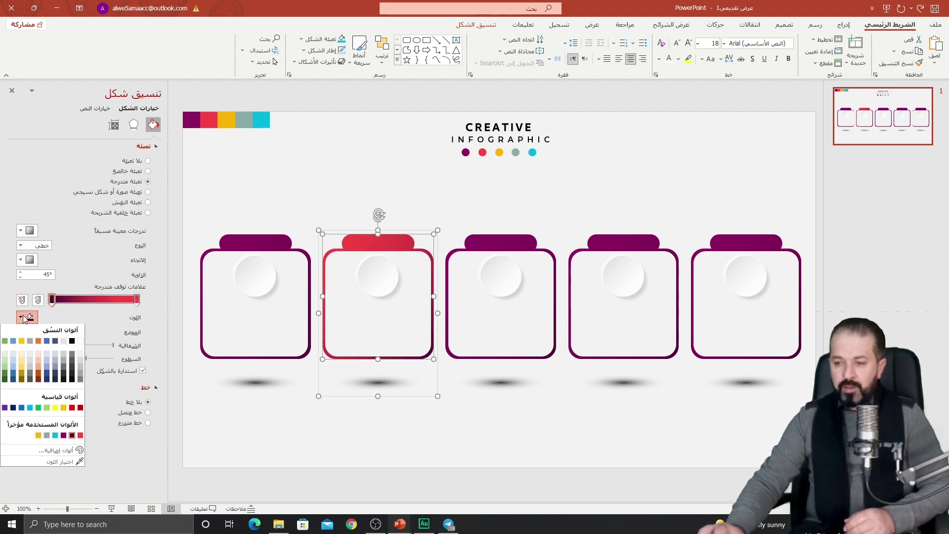
{"action": "left_click", "coordinate": [81, 437]}
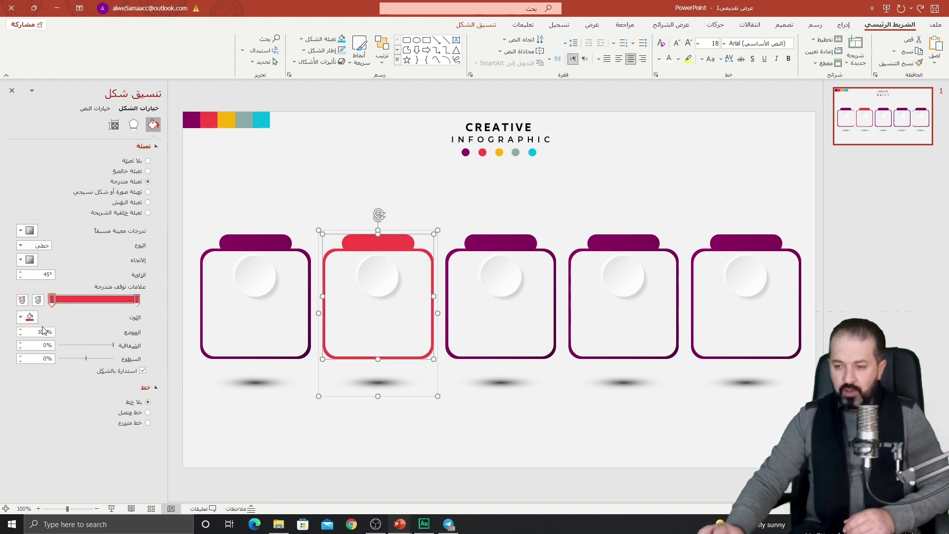
{"action": "left_click", "coordinate": [22, 318]}
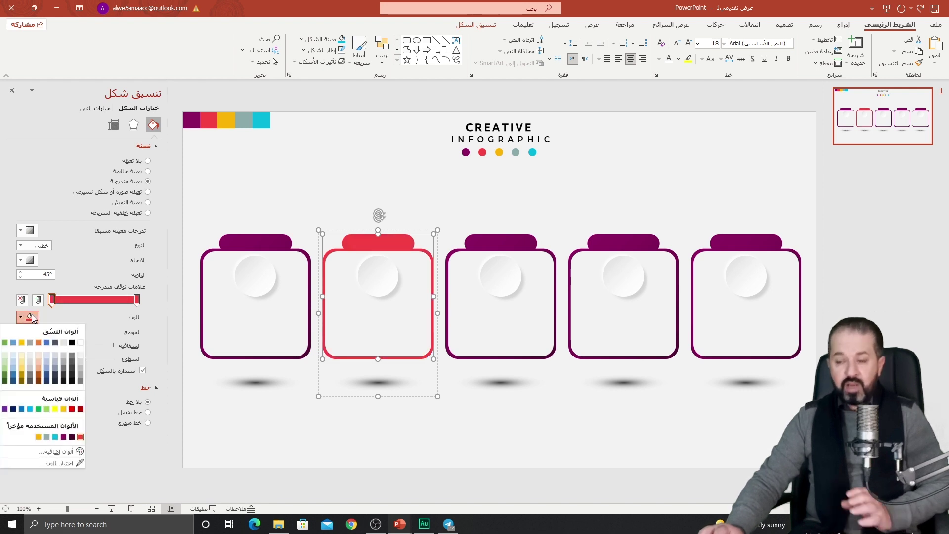
{"action": "left_click", "coordinate": [54, 454]}
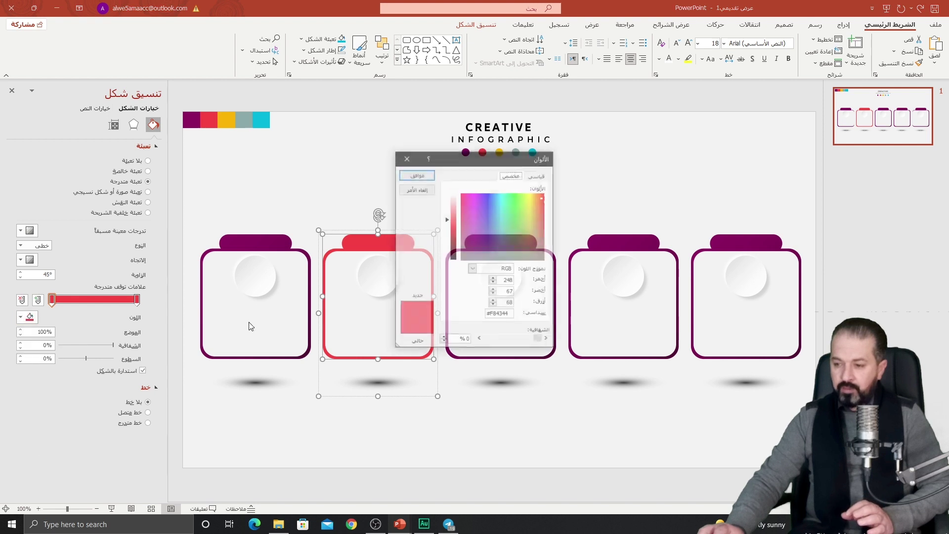
{"action": "left_click_drag", "start_coordinate": [447, 219], "coordinate": [446, 236]}
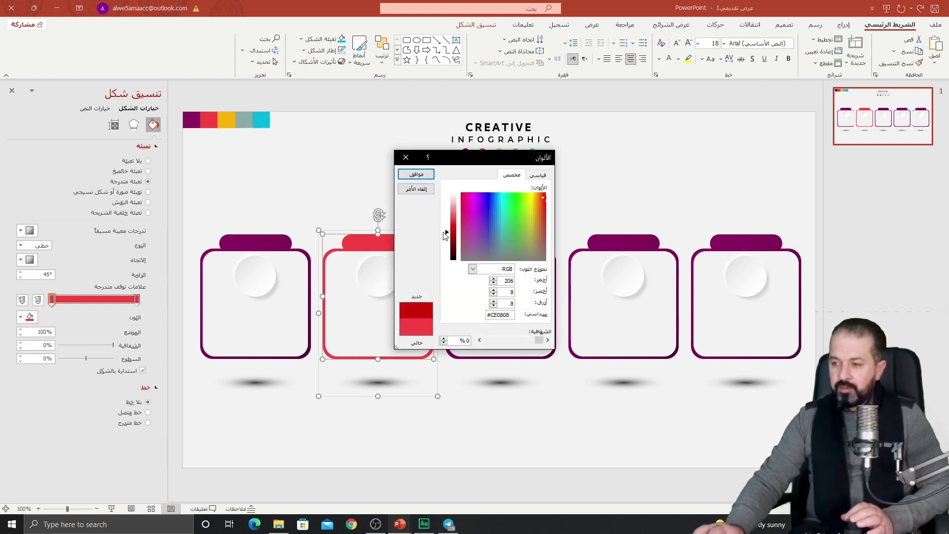
{"action": "left_click", "coordinate": [417, 174]}
Step: Recolour the 0% gradient stop of the third card's frame with the yellow sampled from the palette strip
{"action": "left_click", "coordinate": [497, 242]}
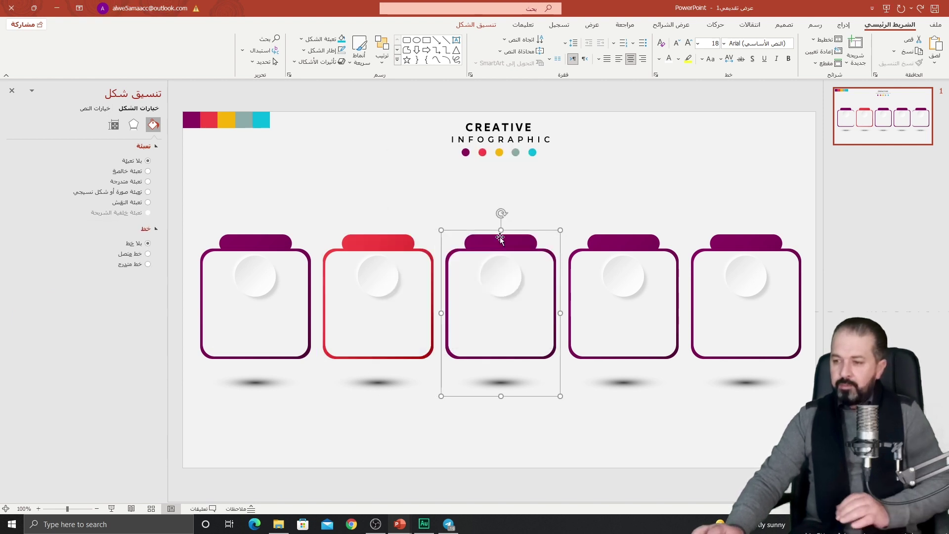
{"action": "left_click", "coordinate": [493, 245]}
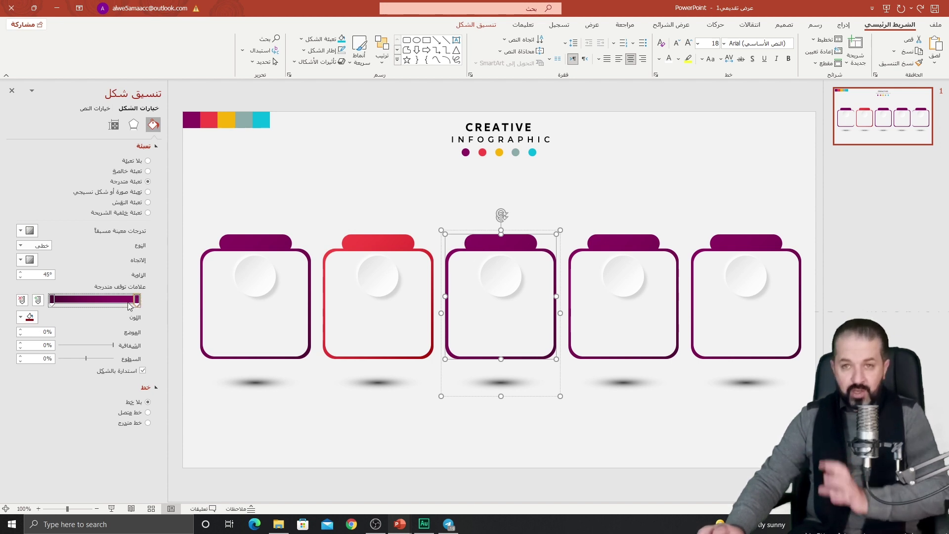
{"action": "left_click", "coordinate": [27, 317]}
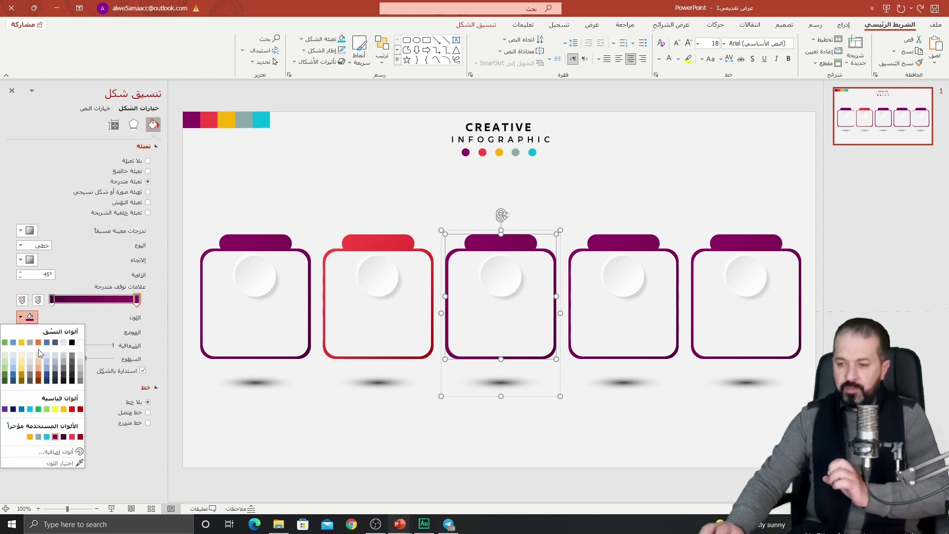
{"action": "left_click", "coordinate": [58, 463]}
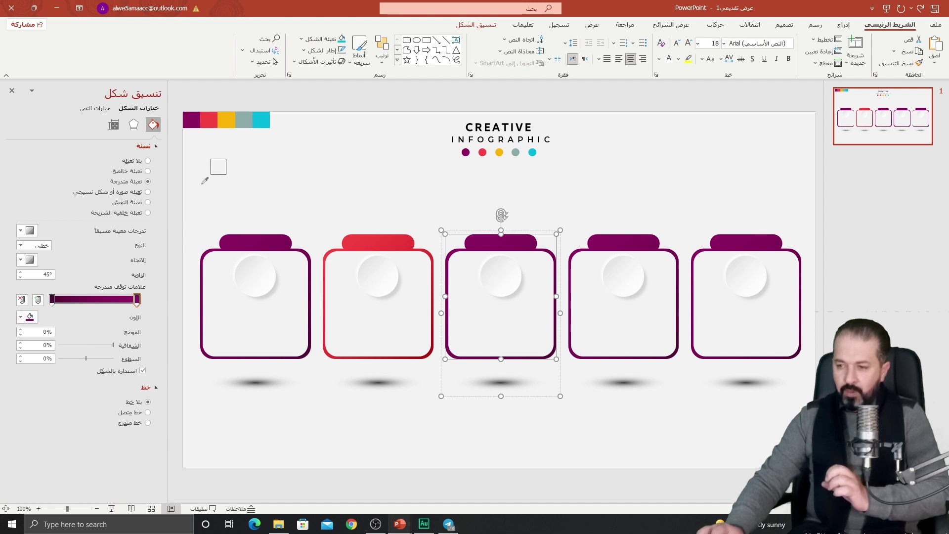
{"action": "left_click", "coordinate": [236, 116]}
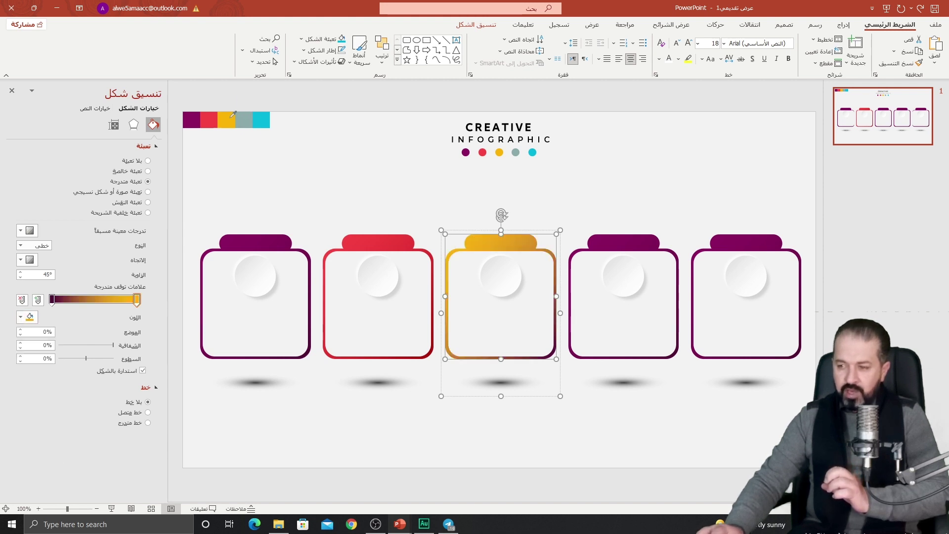
Step: Set the 100% gradient stop of the third card's frame to a darker shade of the palette yellow, #9A6F04
{"action": "left_click", "coordinate": [52, 299]}
{"action": "left_click", "coordinate": [27, 318]}
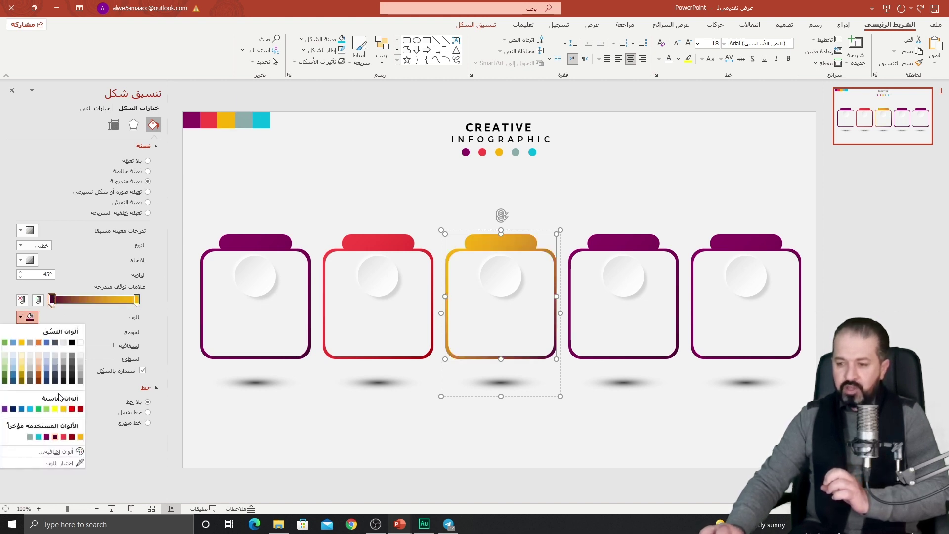
{"action": "left_click", "coordinate": [80, 437]}
{"action": "left_click", "coordinate": [29, 318]}
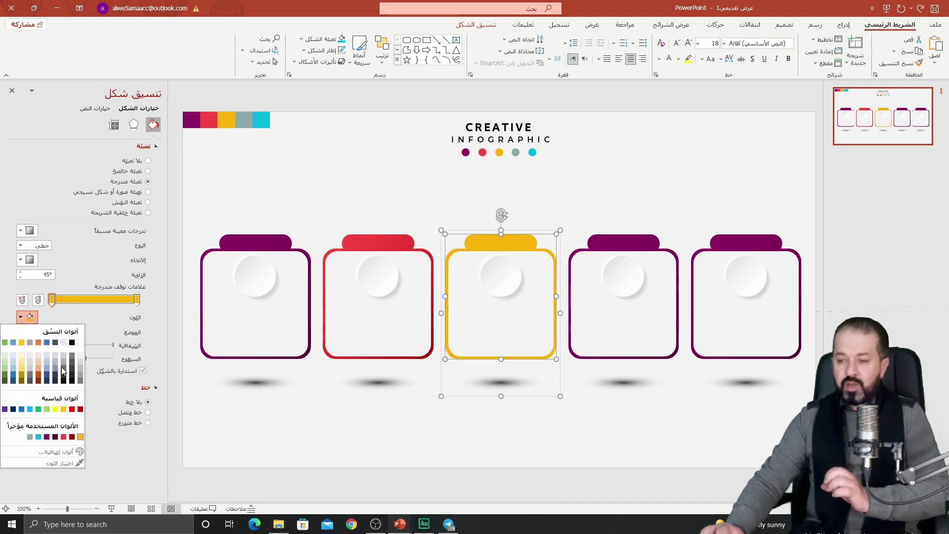
{"action": "left_click", "coordinate": [56, 451]}
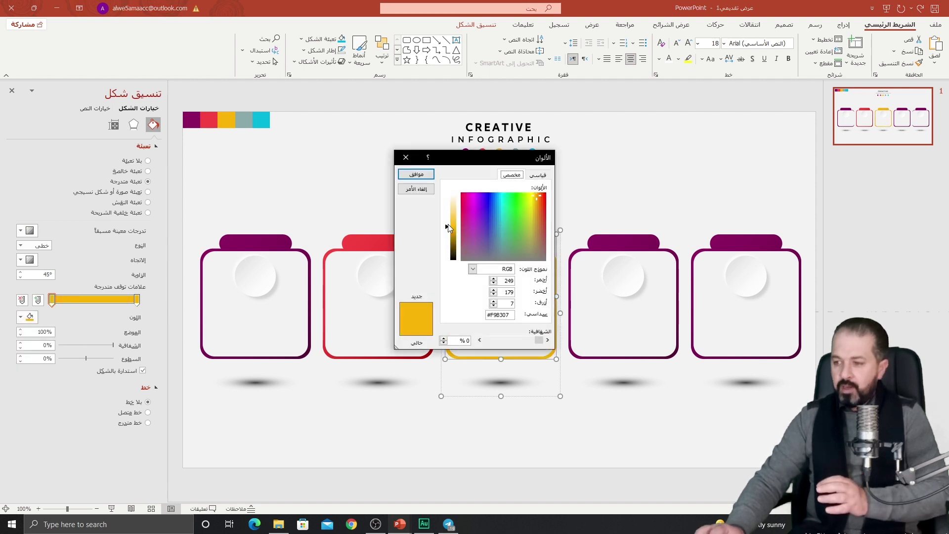
{"action": "left_click_drag", "start_coordinate": [448, 226], "coordinate": [450, 239]}
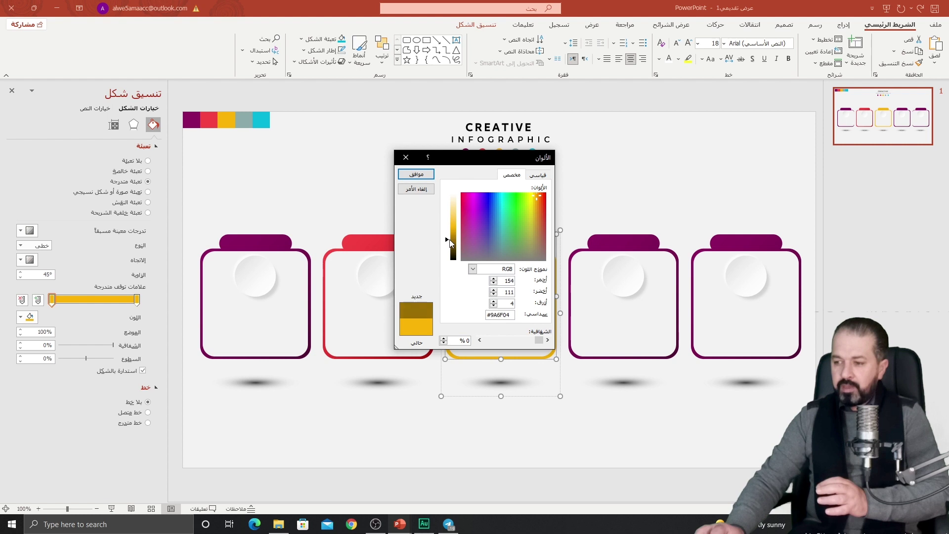
{"action": "left_click", "coordinate": [418, 176]}
Step: Recolour the 0% gradient stop of the fourth card's frame with the grey-green sampled from the palette strip
{"action": "left_click", "coordinate": [610, 242]}
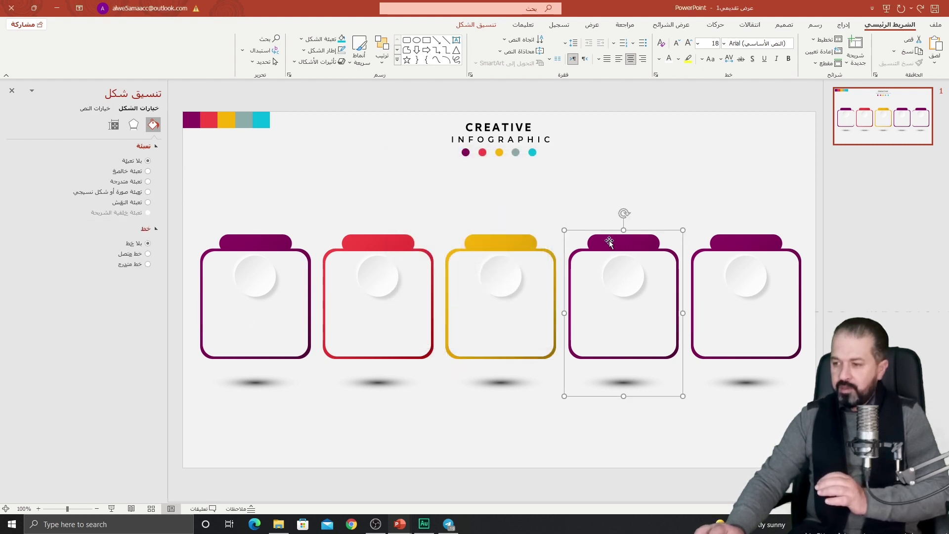
{"action": "left_click", "coordinate": [609, 243]}
{"action": "left_click", "coordinate": [137, 299]}
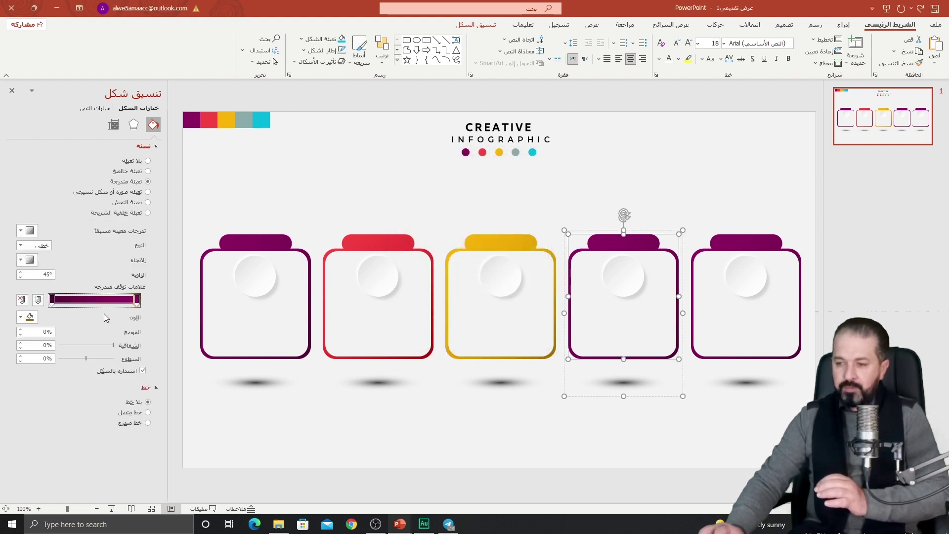
{"action": "left_click", "coordinate": [20, 317]}
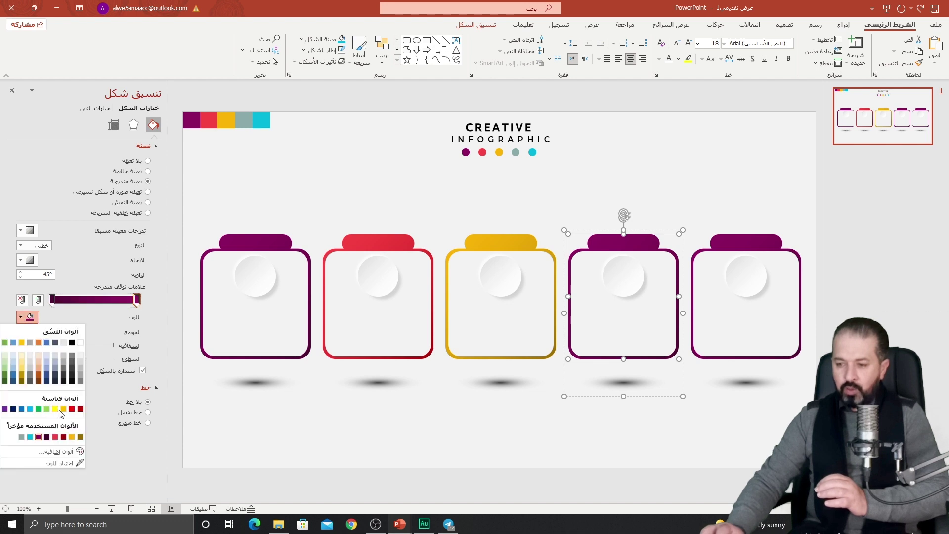
{"action": "left_click", "coordinate": [63, 460]}
{"action": "left_click", "coordinate": [244, 118]}
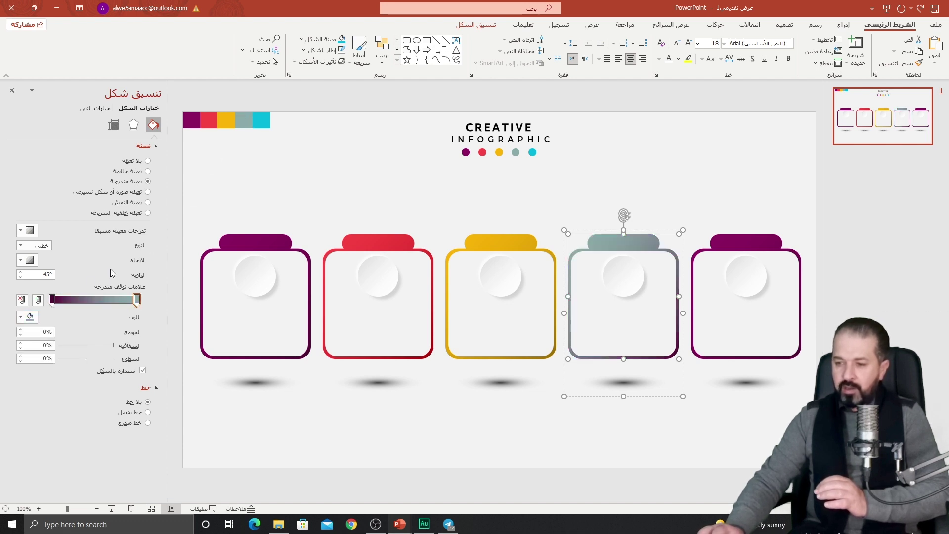
Step: Set the 100% gradient stop of the fourth card's frame to a darker shade of the palette grey-green, #496362
{"action": "left_click", "coordinate": [53, 299]}
{"action": "left_click", "coordinate": [20, 317]}
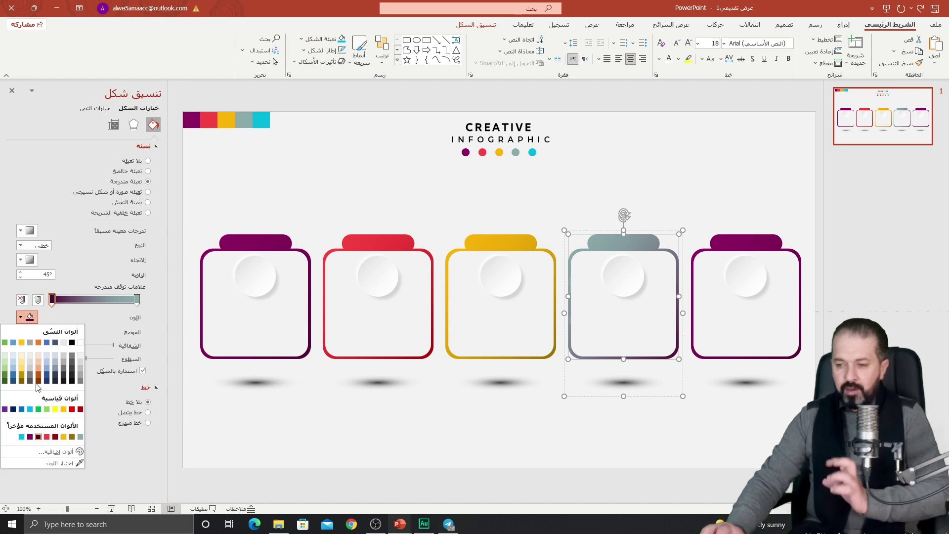
{"action": "left_click", "coordinate": [81, 437]}
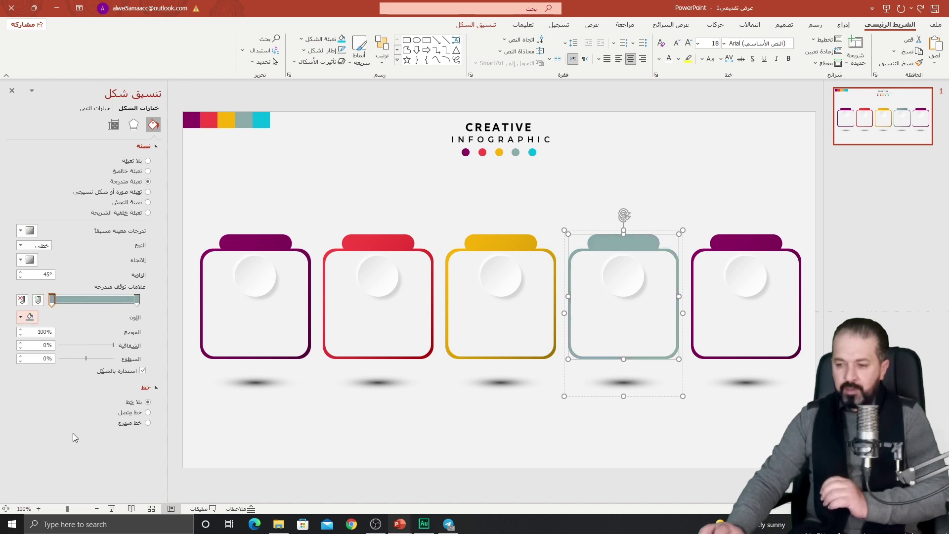
{"action": "left_click", "coordinate": [28, 319]}
{"action": "left_click", "coordinate": [50, 450]}
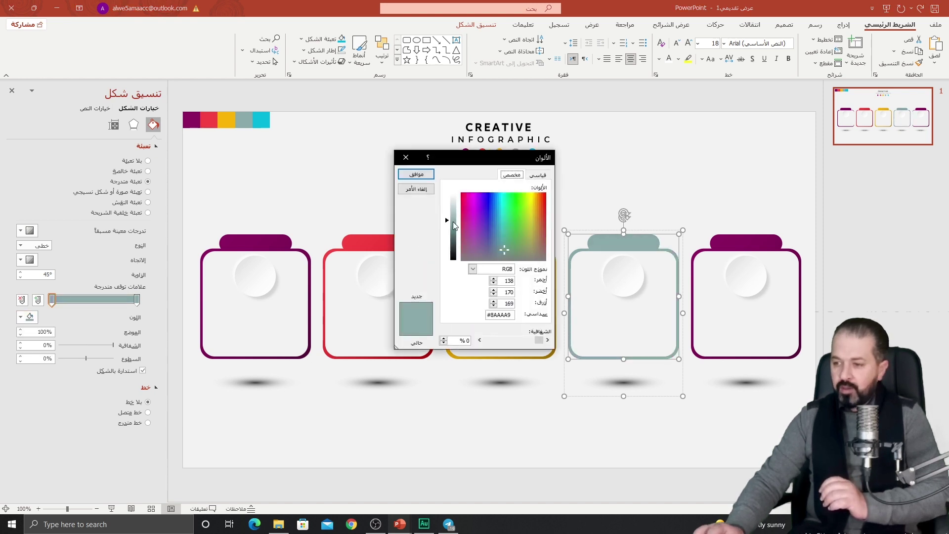
{"action": "left_click_drag", "start_coordinate": [446, 223], "coordinate": [447, 246]}
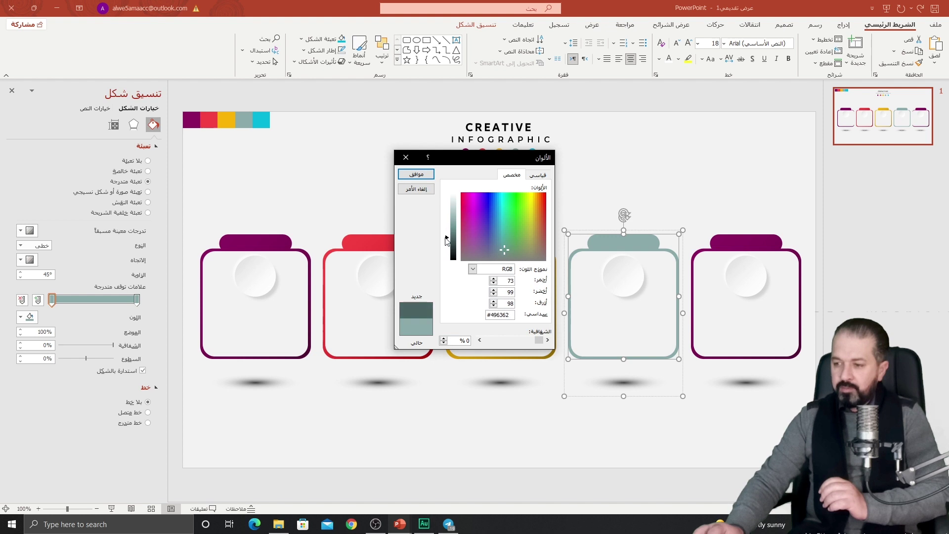
{"action": "left_click", "coordinate": [413, 176]}
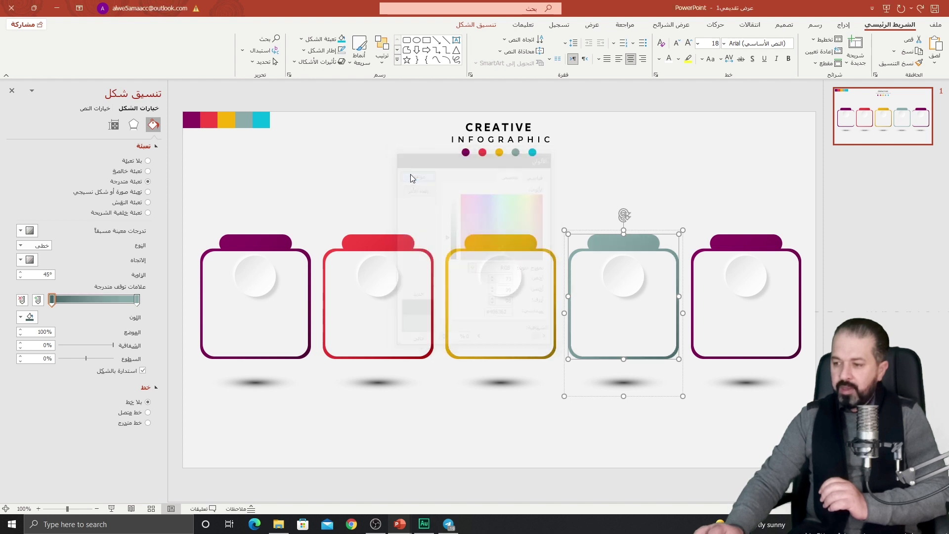
Step: Recolour the 0% gradient stop of the fifth card's frame with the turquoise sampled from the palette strip
{"action": "left_click", "coordinate": [734, 241]}
{"action": "left_click", "coordinate": [734, 242]}
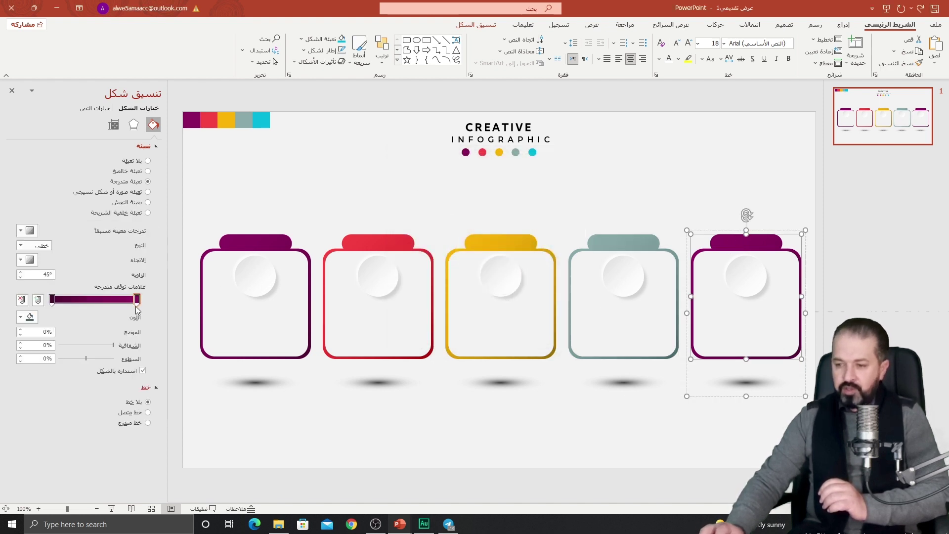
{"action": "left_click", "coordinate": [25, 317]}
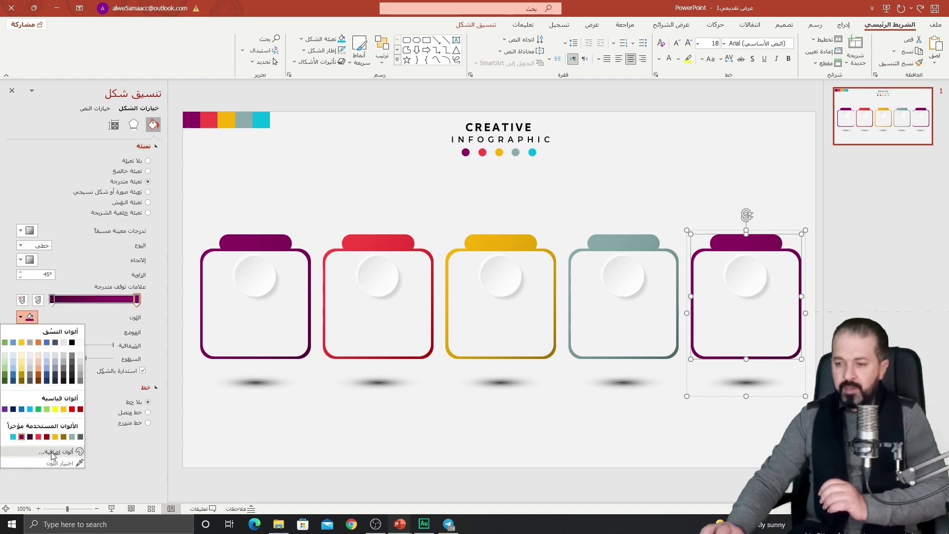
{"action": "left_click", "coordinate": [59, 463]}
{"action": "left_click", "coordinate": [263, 114]}
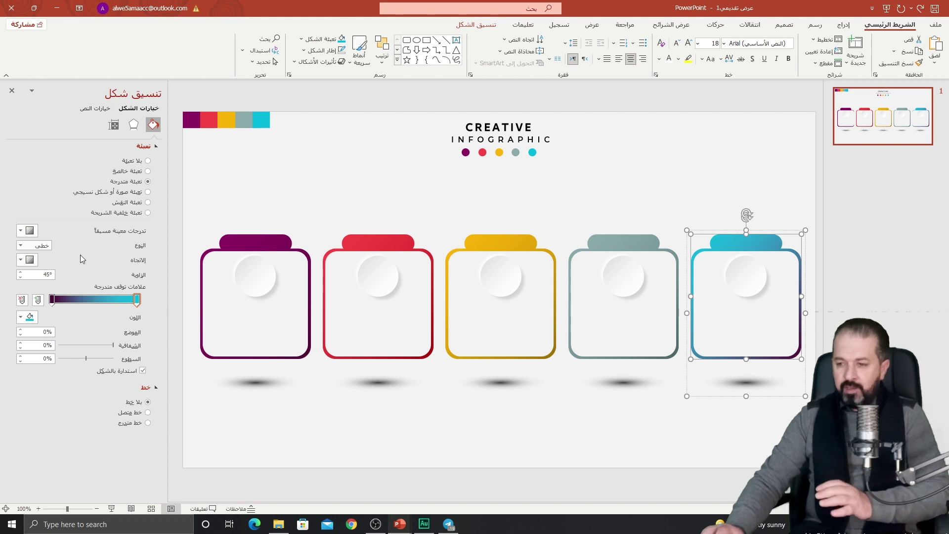
Step: Set the 100% gradient stop of the fifth card's frame to a darker shade of the palette turquoise, #026B80
{"action": "left_click", "coordinate": [52, 299]}
{"action": "left_click", "coordinate": [23, 317]}
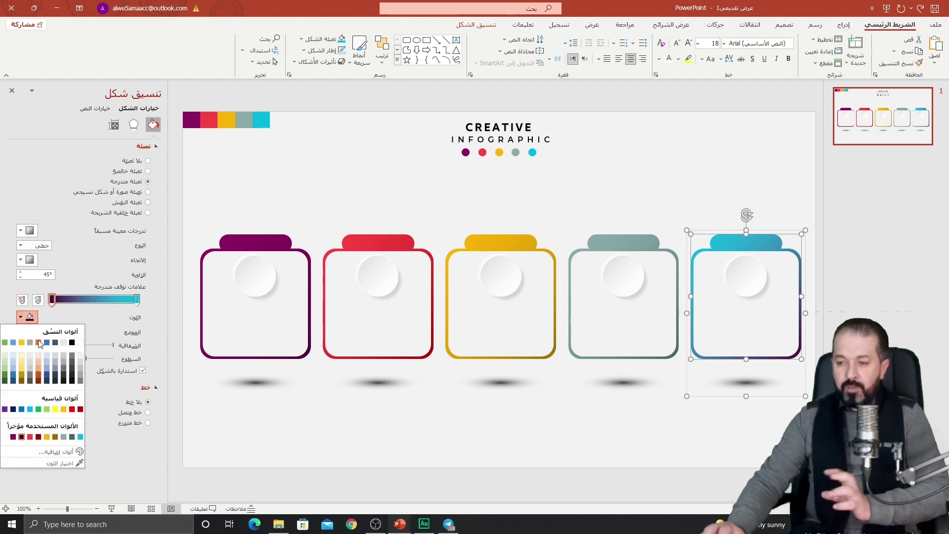
{"action": "left_click", "coordinate": [80, 437]}
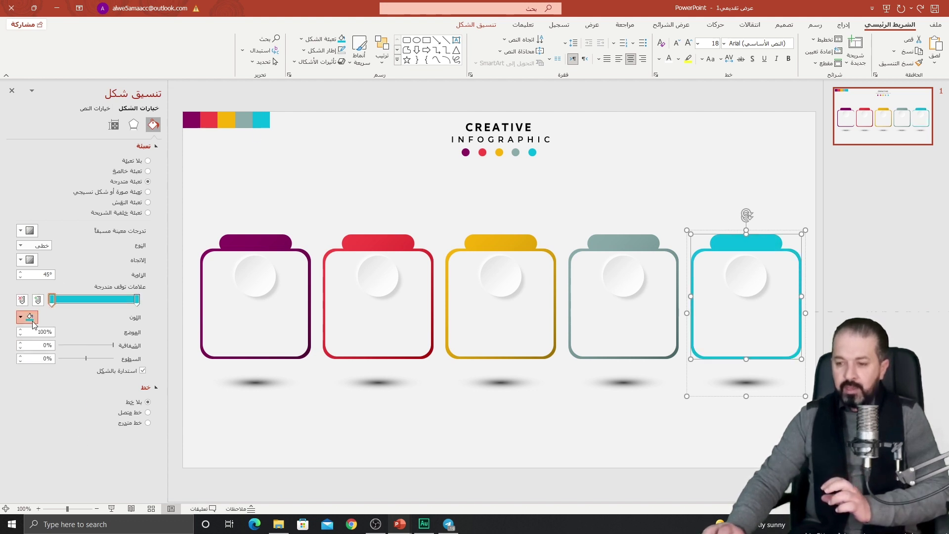
{"action": "left_click", "coordinate": [22, 317]}
{"action": "left_click", "coordinate": [56, 451]}
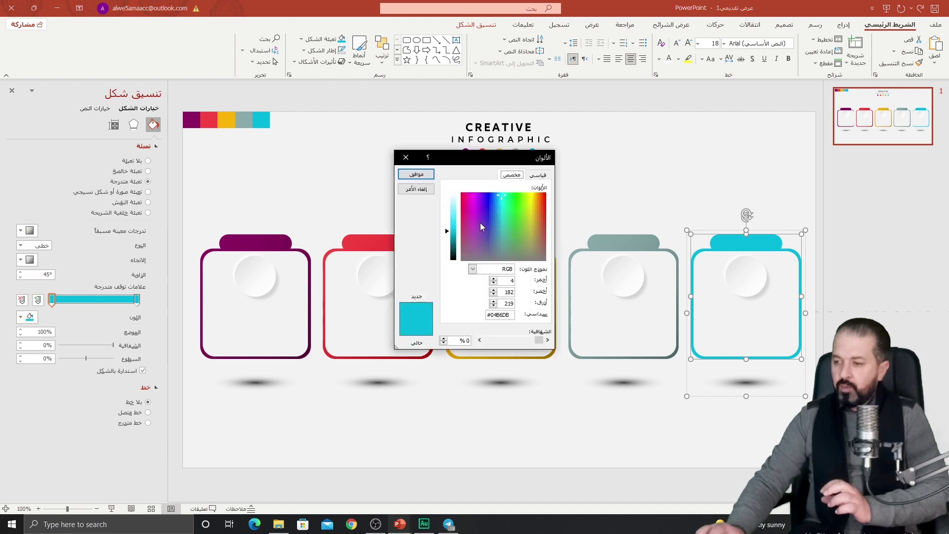
{"action": "left_click_drag", "start_coordinate": [449, 230], "coordinate": [447, 244]}
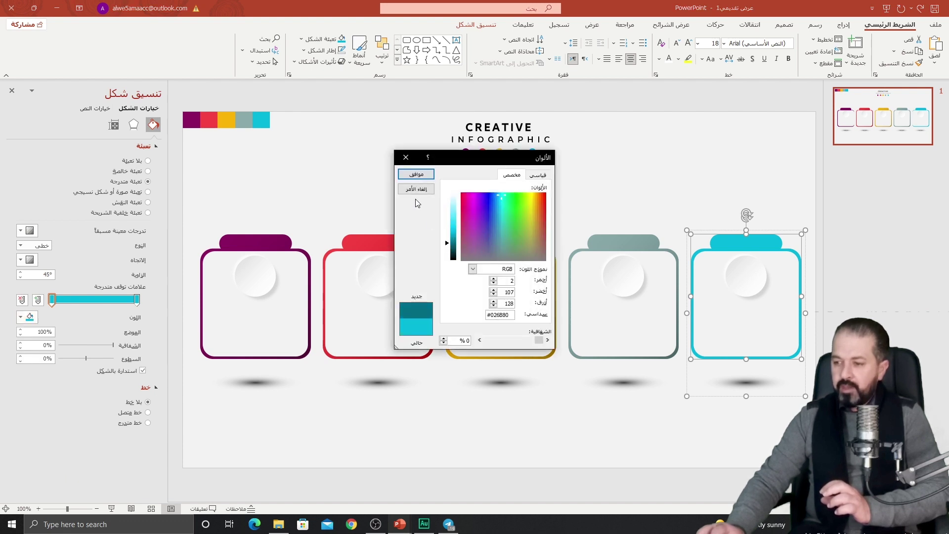
{"action": "left_click", "coordinate": [416, 174]}
{"action": "left_click", "coordinate": [304, 179]}
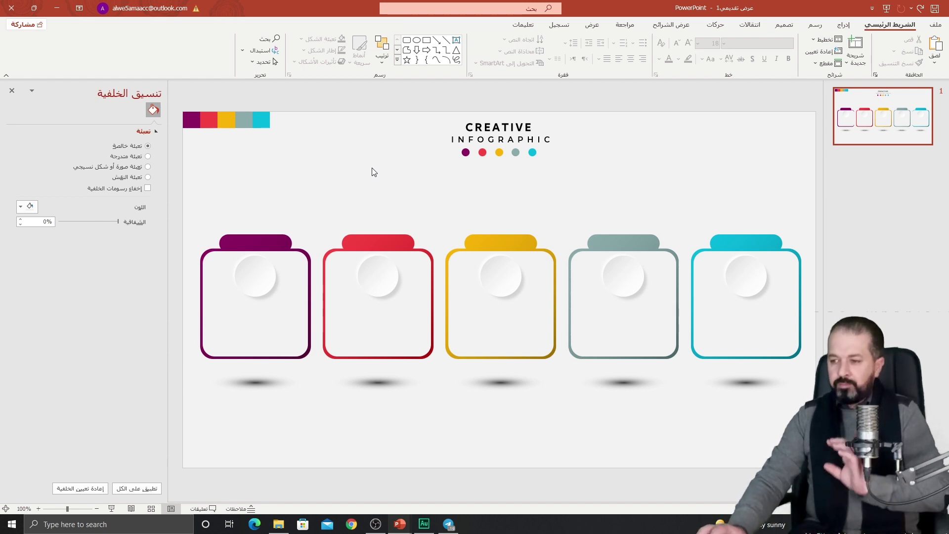
Step: Insert a black WordArt text and place it just below the title's coloured dots
{"action": "left_click", "coordinate": [844, 24]}
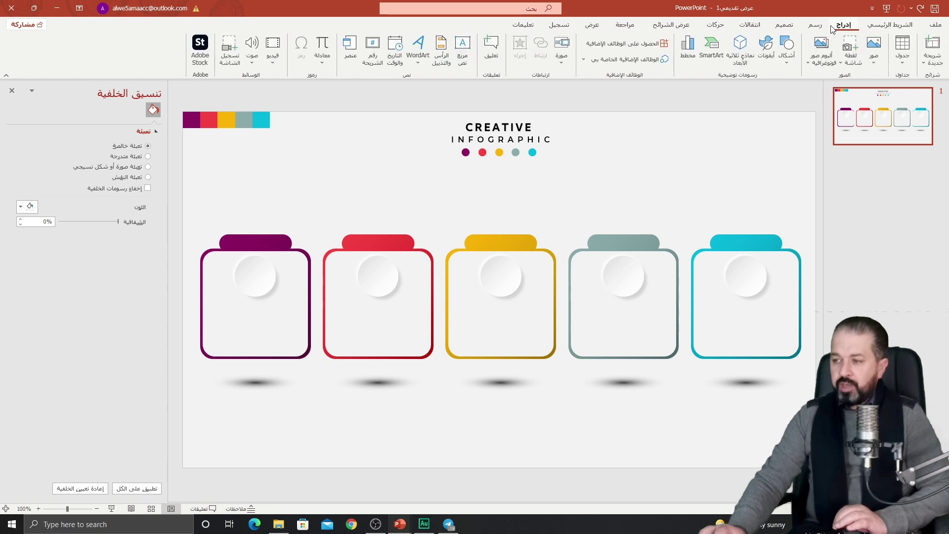
{"action": "left_click", "coordinate": [423, 67]}
{"action": "left_click", "coordinate": [418, 88]}
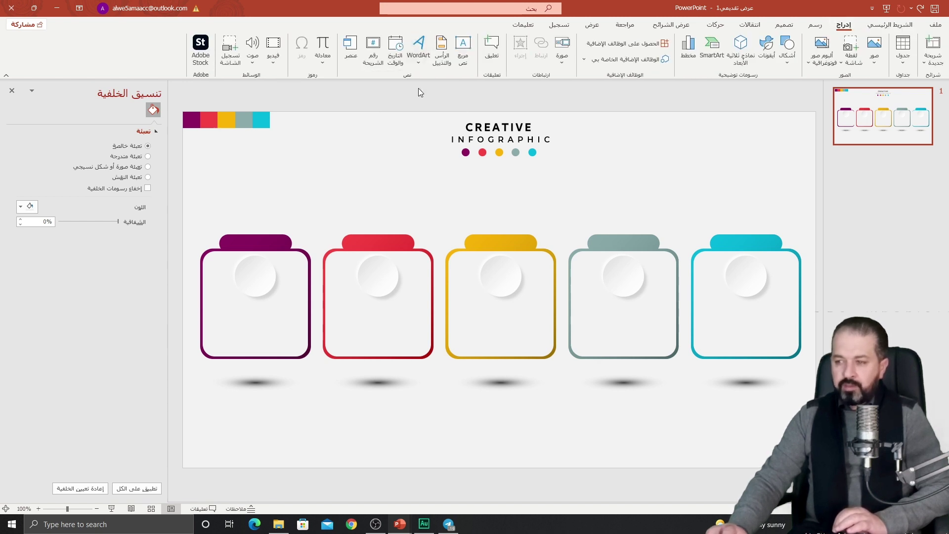
{"action": "left_click_drag", "start_coordinate": [544, 267], "coordinate": [567, 166]}
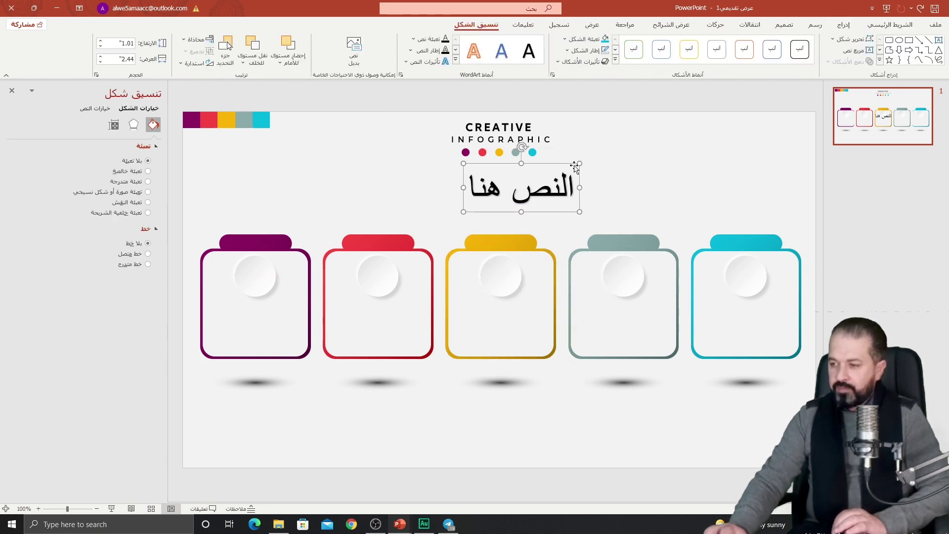
Step: Remove the WordArt text's shadow and reduce its font size to 11
{"action": "left_click", "coordinate": [881, 26]}
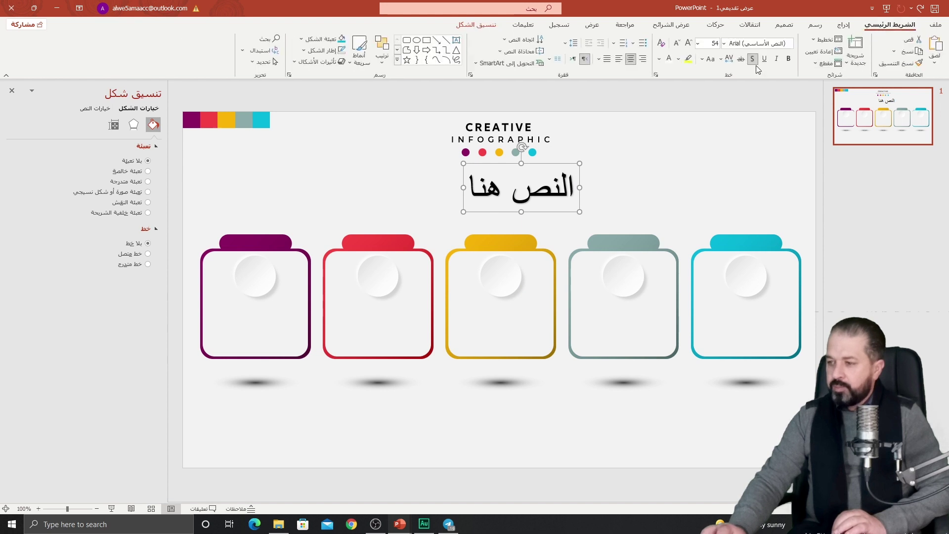
{"action": "left_click", "coordinate": [678, 43]}
{"action": "left_click", "coordinate": [678, 44]}
{"action": "left_click", "coordinate": [677, 44]}
{"action": "left_click", "coordinate": [678, 43]}
{"action": "left_click", "coordinate": [678, 44]}
{"action": "left_click", "coordinate": [678, 43]}
{"action": "left_click", "coordinate": [678, 44]}
{"action": "left_click", "coordinate": [678, 43]}
{"action": "left_click", "coordinate": [678, 43]}
{"action": "left_click", "coordinate": [678, 43]}
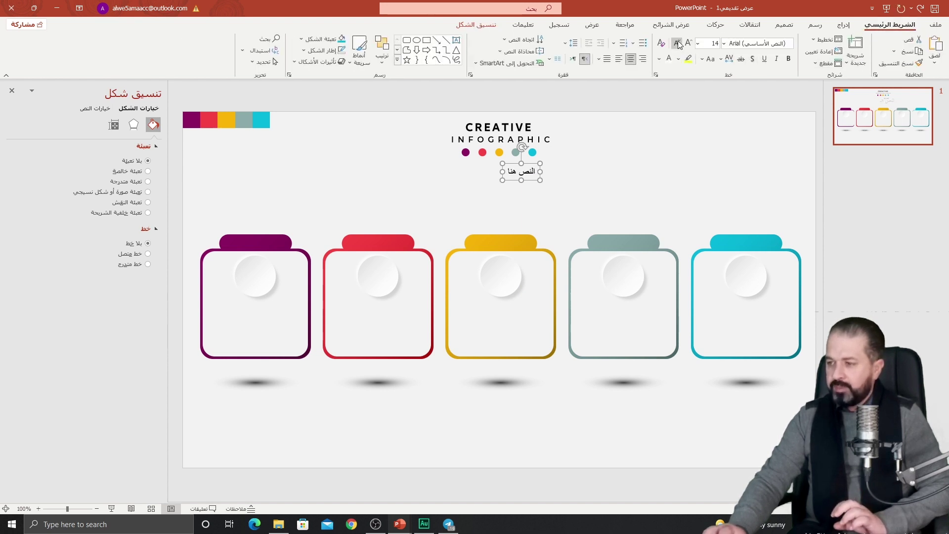
{"action": "left_click", "coordinate": [678, 43]}
{"action": "left_click", "coordinate": [677, 44]}
{"action": "left_click", "coordinate": [678, 43]}
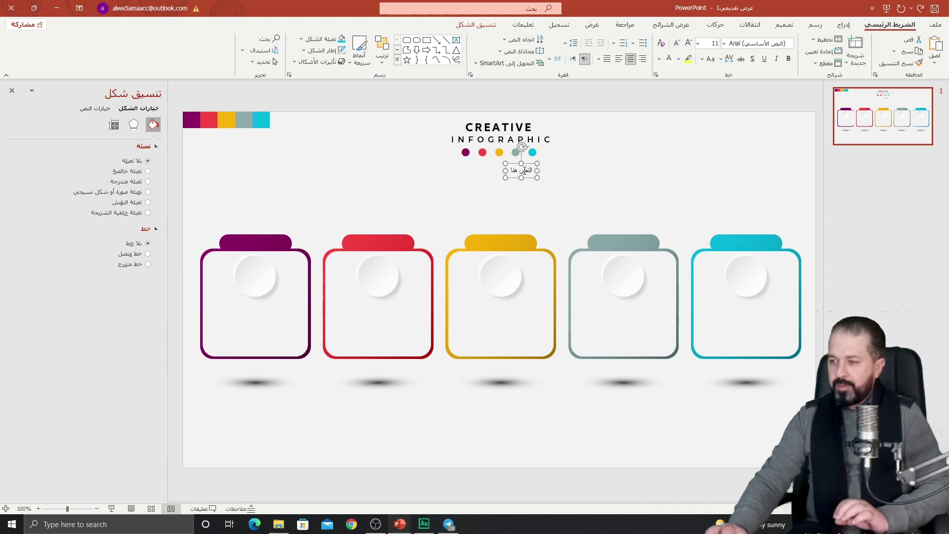
Step: Replace the WordArt text with three paragraphs of placeholder text generated by the LOREM function
{"action": "triple_click", "coordinate": [524, 171]}
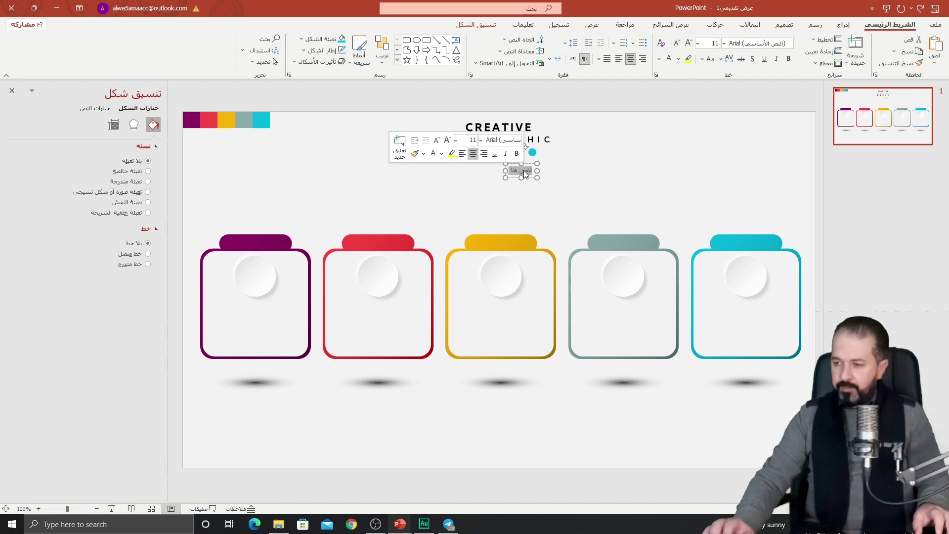
{"action": "key", "text": "BackSpace"}
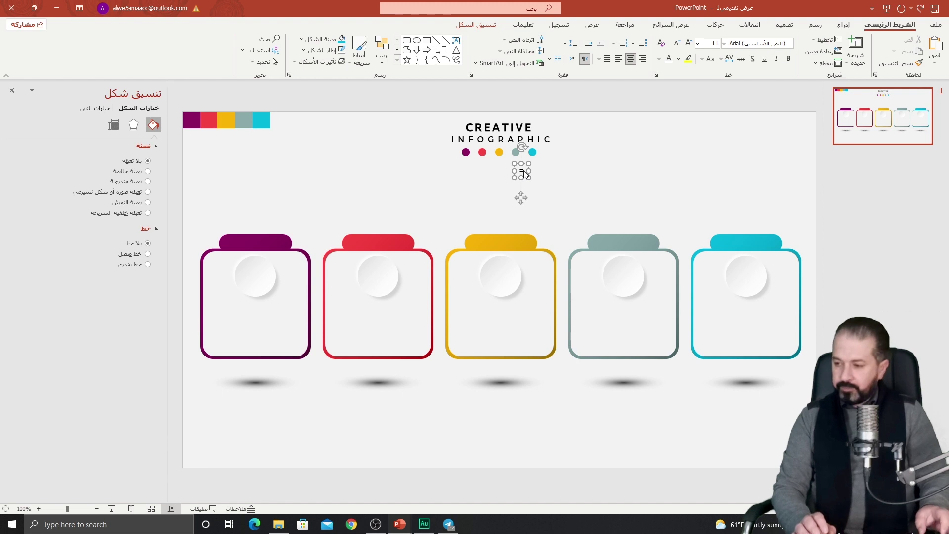
{"action": "type", "text": "LOREM"}
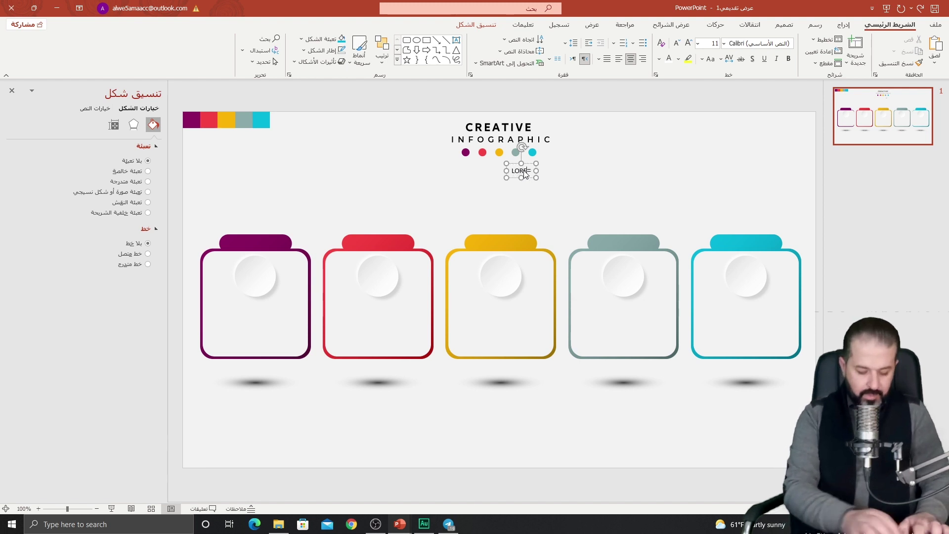
{"action": "type", "text": " I"}
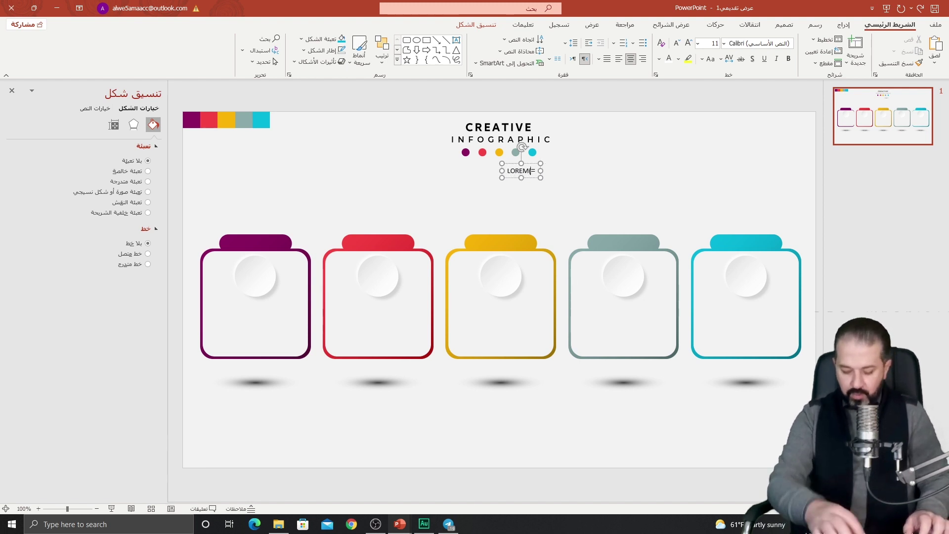
{"action": "type", "text": "P,4"}
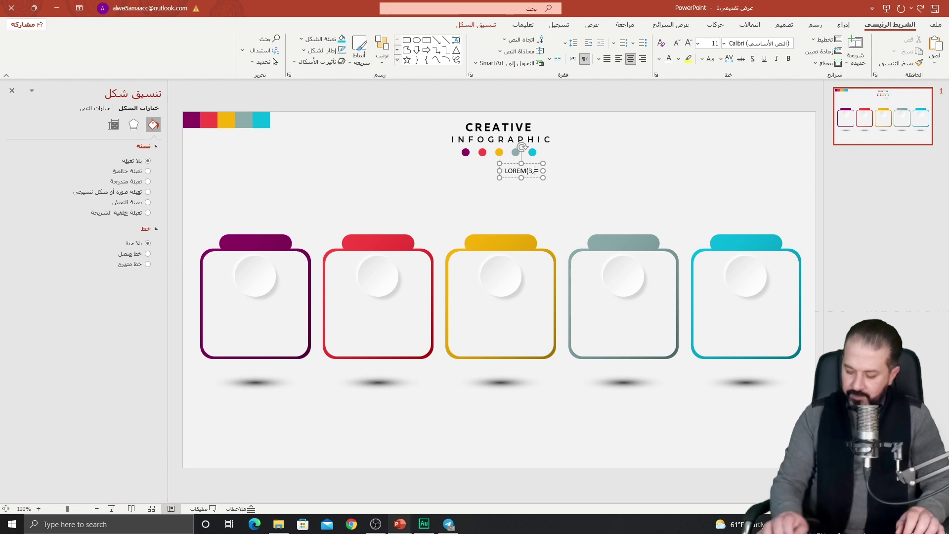
{"action": "type", "text": ")"}
{"action": "key", "text": "Return"}
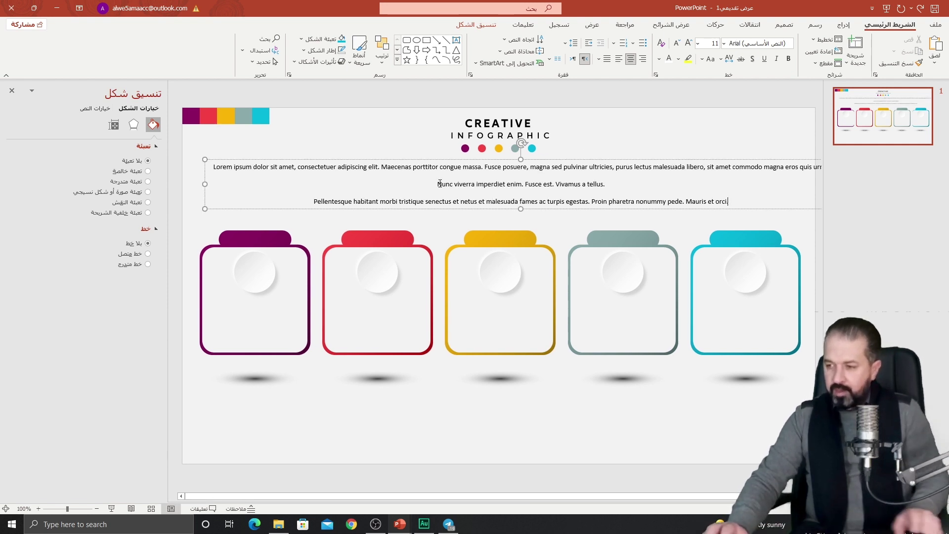
Step: Narrow the placeholder text box beside the title and trim its text to "Lorem ipsum" plus the Pellentesque paragraph
{"action": "left_click_drag", "start_coordinate": [202, 184], "coordinate": [440, 183]}
{"action": "left_click_drag", "start_coordinate": [576, 164], "coordinate": [690, 119]}
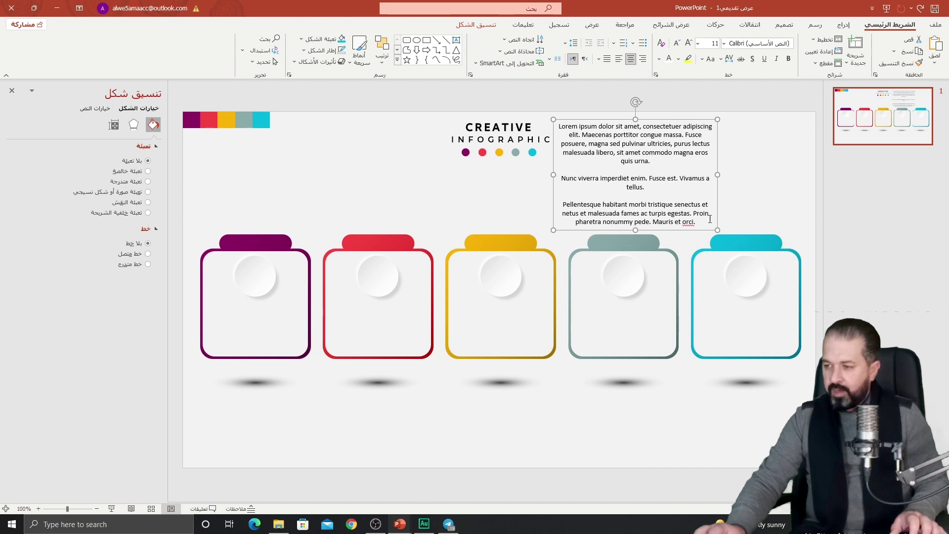
{"action": "left_click", "coordinate": [685, 189]}
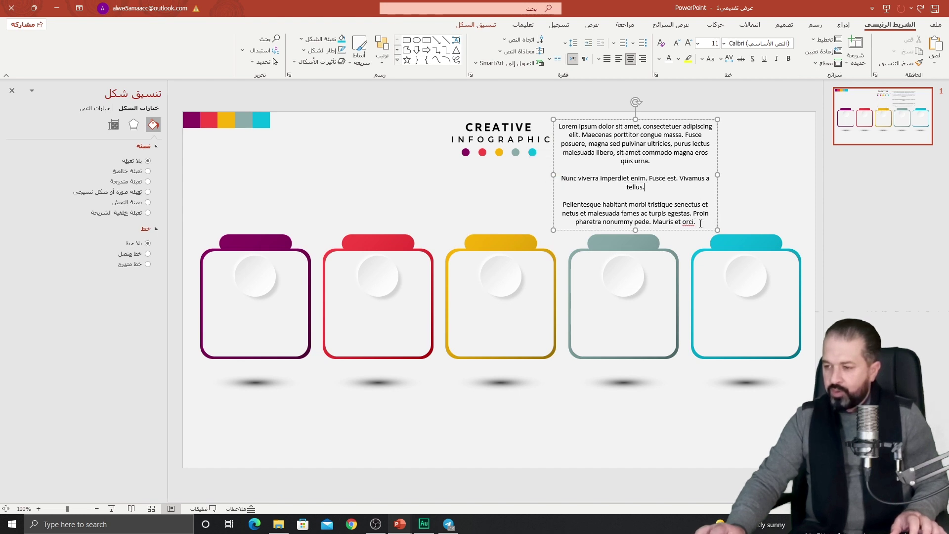
{"action": "left_click_drag", "start_coordinate": [662, 193], "coordinate": [603, 132]}
{"action": "key", "text": "Delete"}
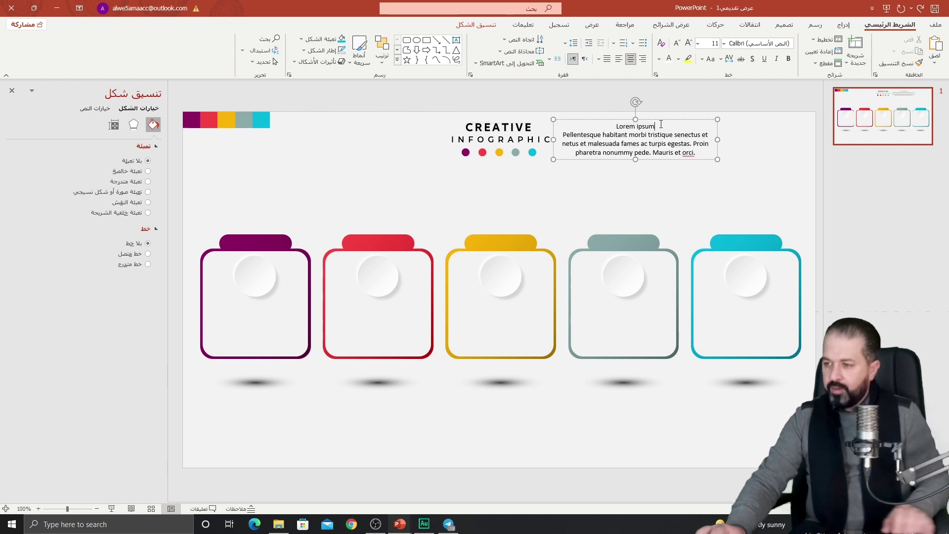
Step: Move the placeholder text box below the title and remove its "Lorem ipsum" line, keeping the Pellentesque paragraph
{"action": "left_click_drag", "start_coordinate": [663, 121], "coordinate": [442, 177]}
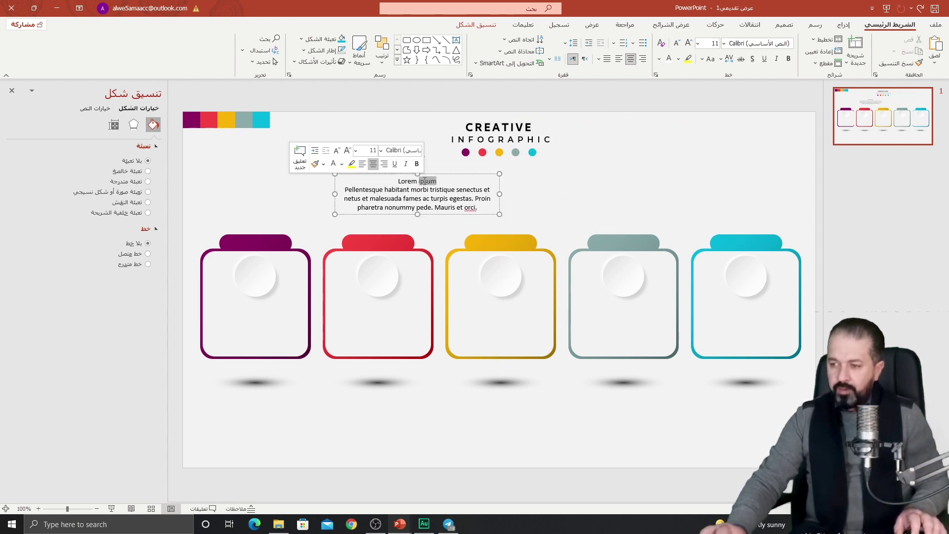
{"action": "triple_click", "coordinate": [425, 182]}
{"action": "key", "text": "Delete"}
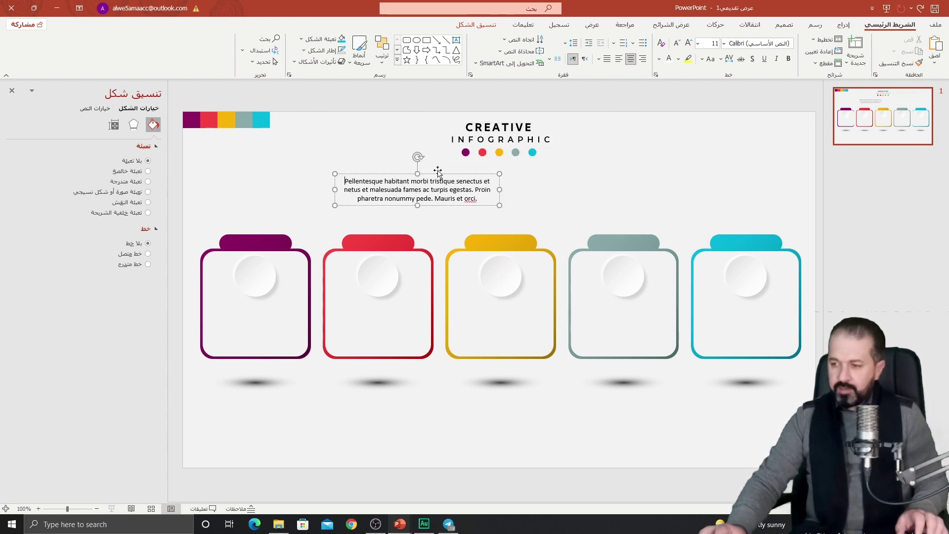
Step: Duplicate the paragraph text box to its right and replace the copy's text with "Lorem ipsum"
{"action": "left_click_drag", "start_coordinate": [438, 174], "coordinate": [663, 170]}
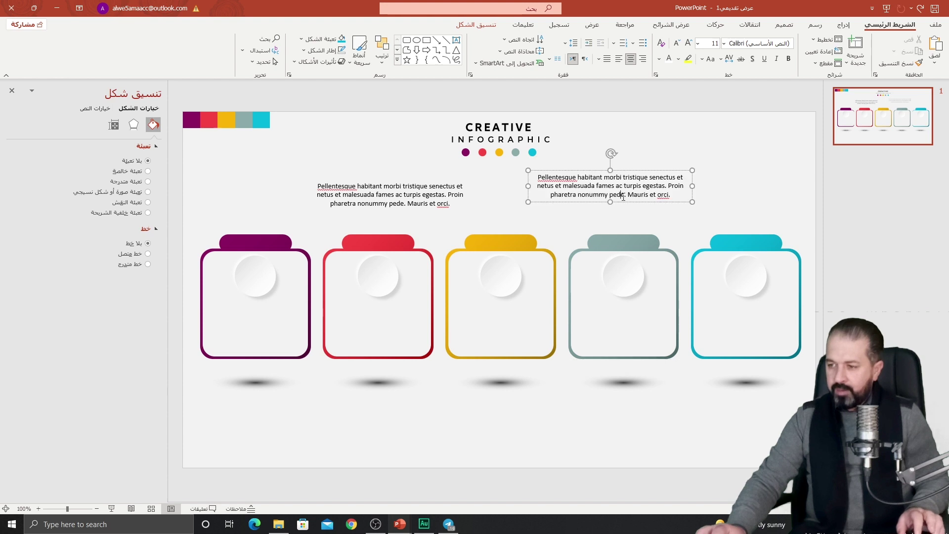
{"action": "left_click", "coordinate": [623, 197]}
{"action": "key", "text": "ctrl+a"}
{"action": "type", "text": "Lorem ipsum"}
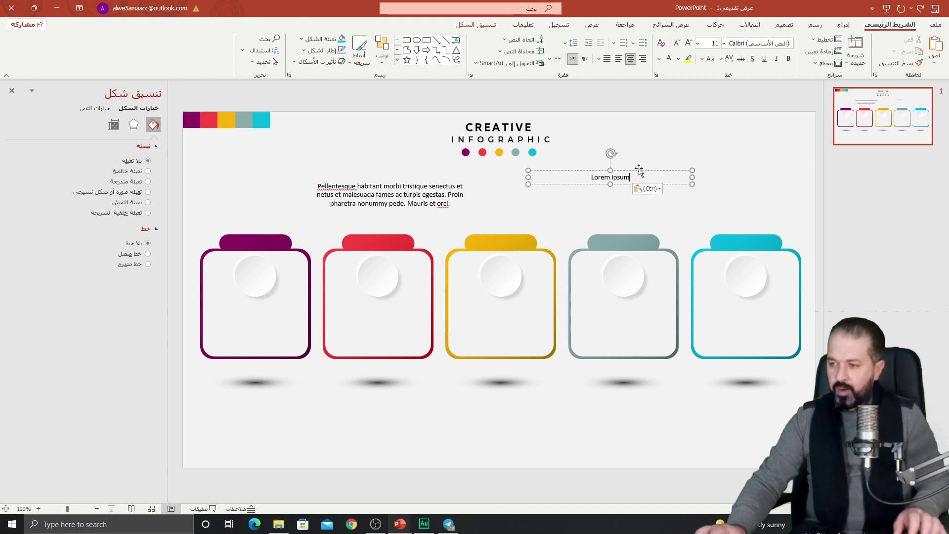
Step: Shorten the Pellentesque paragraph to end at "egestas." and fit its text box under the circle in the purple card
{"action": "left_click", "coordinate": [428, 192]}
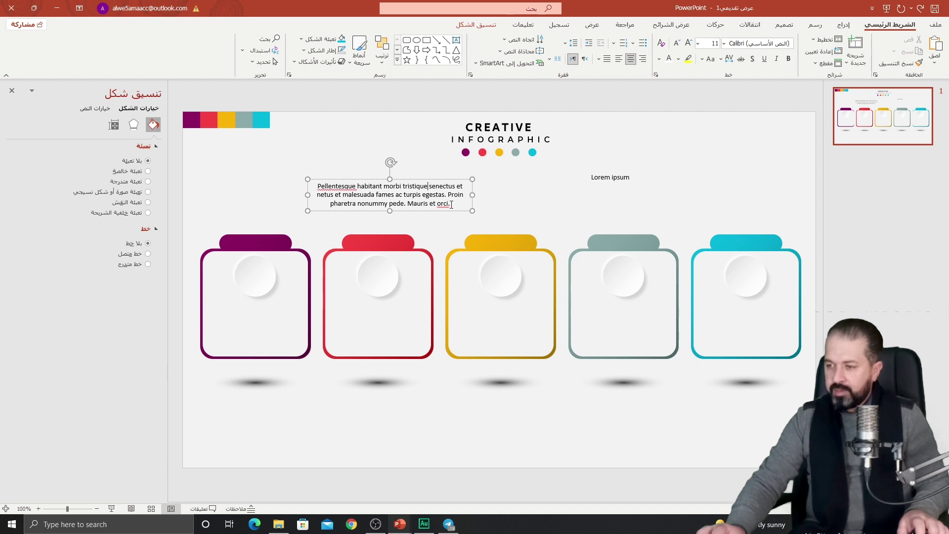
{"action": "left_click_drag", "start_coordinate": [451, 205], "coordinate": [312, 327]}
{"action": "key", "text": "BackSpace"}
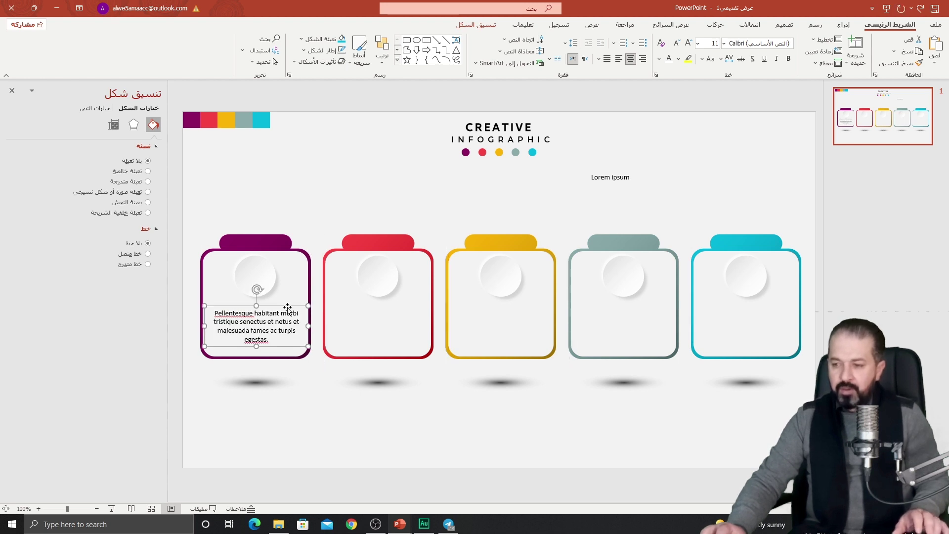
Step: Move the "Lorem ipsum" text box onto the purple card's top tab and colour its text white
{"action": "left_click", "coordinate": [599, 176]}
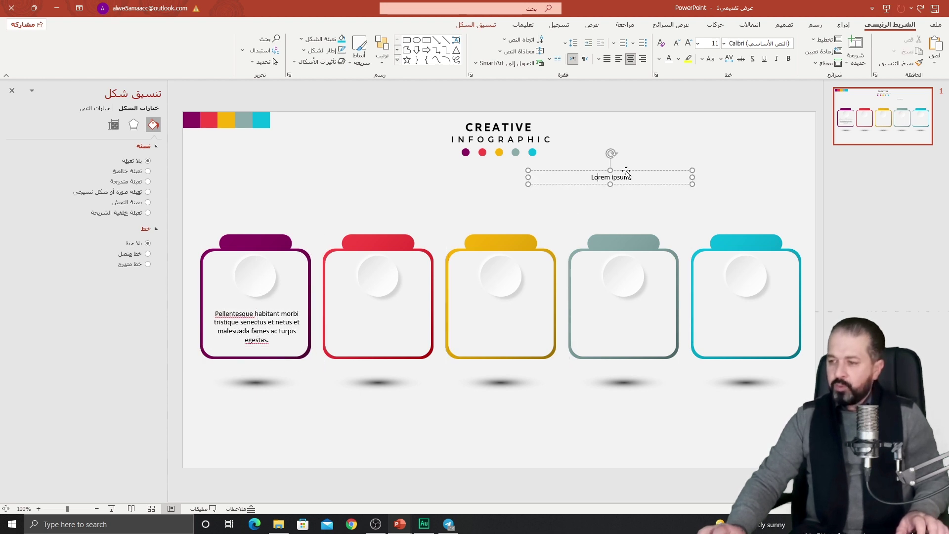
{"action": "left_click_drag", "start_coordinate": [626, 171], "coordinate": [273, 231]}
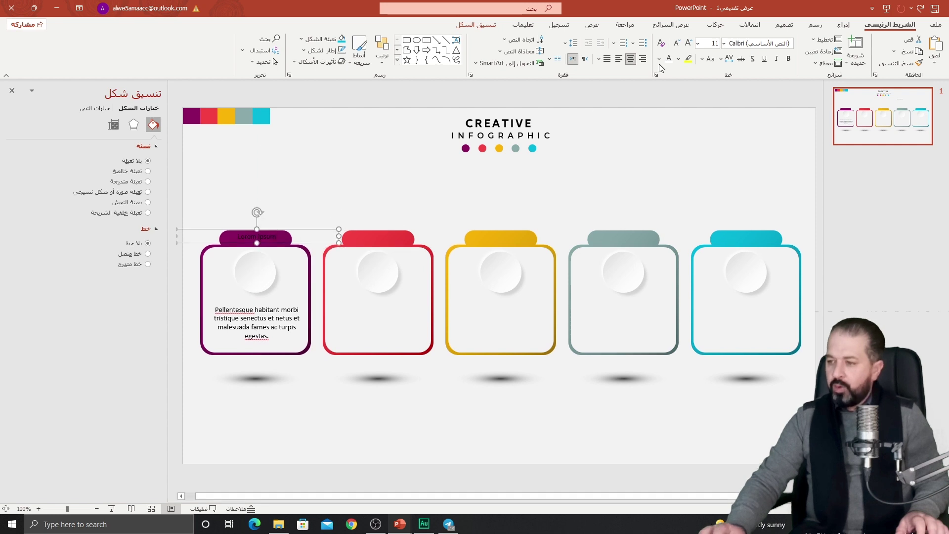
{"action": "left_click", "coordinate": [669, 58]}
Step: Enlarge the "Lorem ipsum" heading on the purple tab to font size 16
{"action": "left_click", "coordinate": [688, 44]}
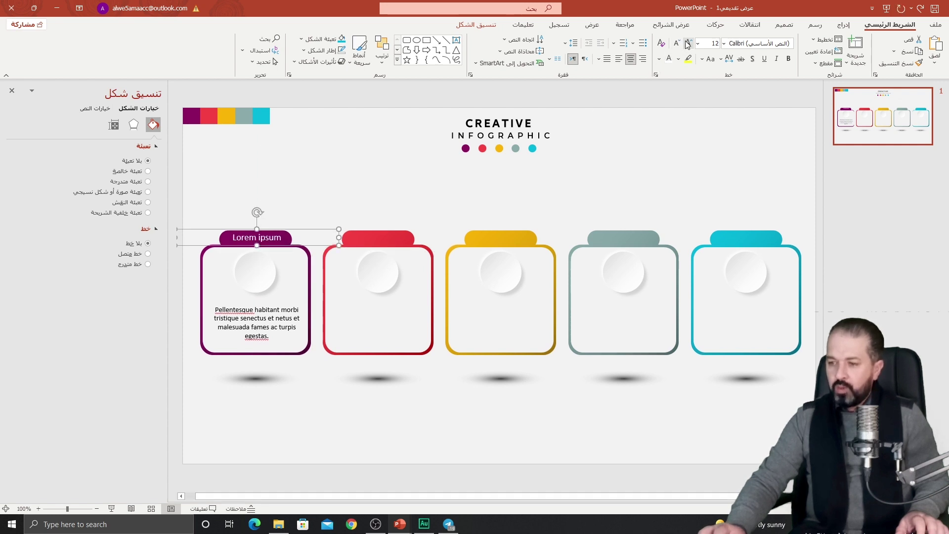
{"action": "left_click", "coordinate": [688, 44]}
{"action": "left_click", "coordinate": [688, 43]}
{"action": "left_click", "coordinate": [688, 43]}
{"action": "left_click", "coordinate": [676, 44]}
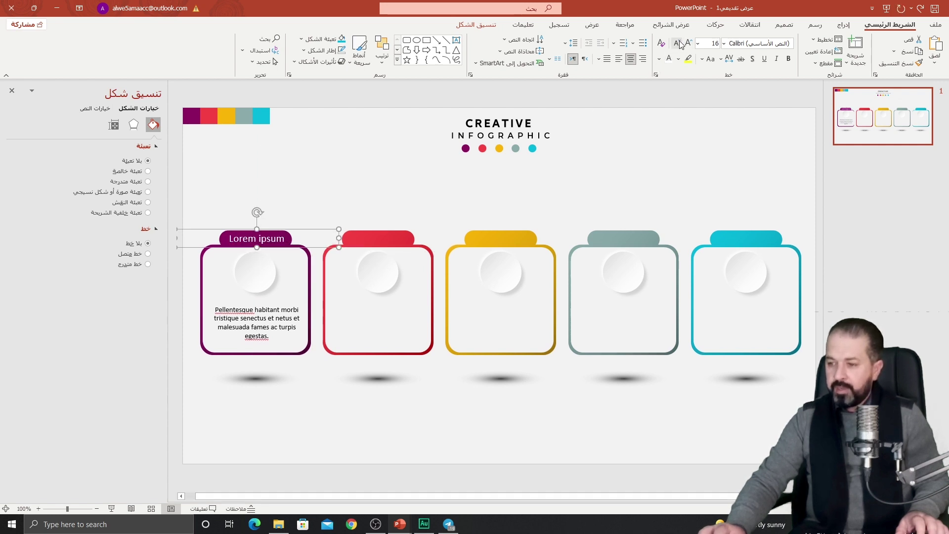
Step: Change the purple card's heading to uppercase and make it bold
{"action": "left_click", "coordinate": [702, 60]}
{"action": "left_click", "coordinate": [681, 99]}
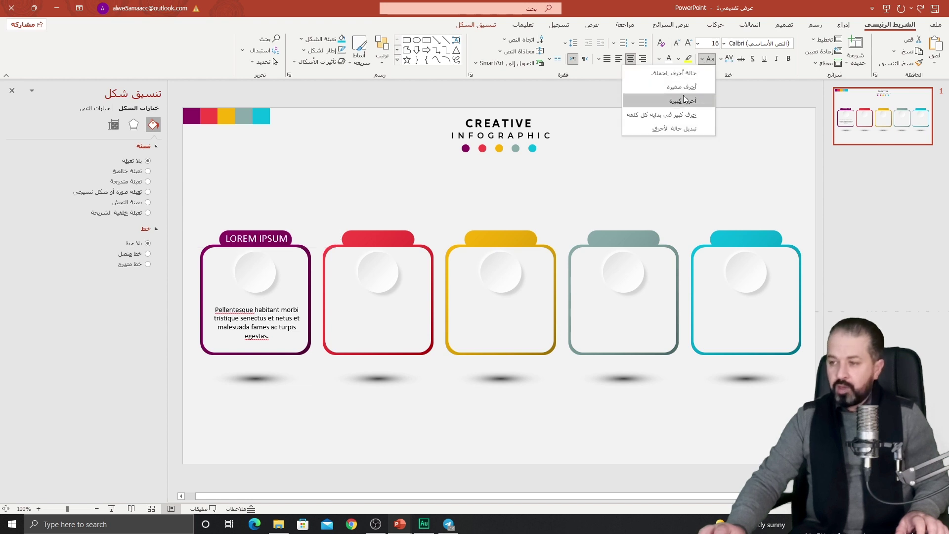
{"action": "left_click", "coordinate": [789, 61]}
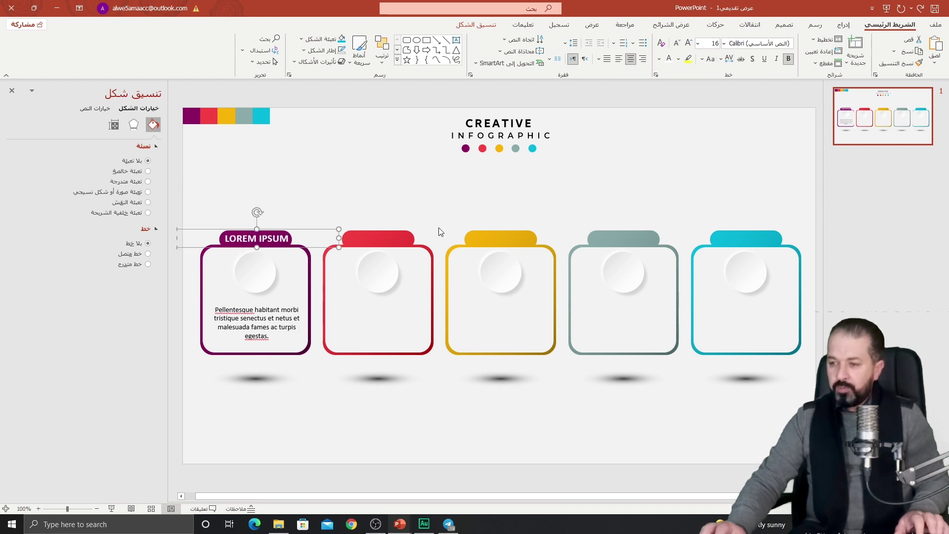
Step: Narrow the purple card's heading text box to the width of its tab and adjust its position on the tab
{"action": "left_click_drag", "start_coordinate": [339, 238], "coordinate": [295, 237]}
{"action": "scroll", "coordinate": [284, 264], "scroll_direction": "up", "scroll_amount": 5}
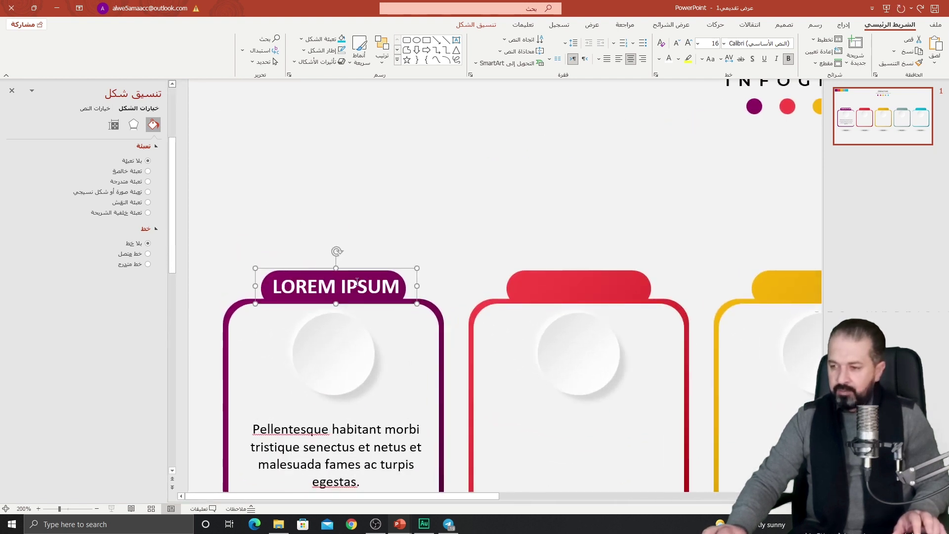
{"action": "left_click_drag", "start_coordinate": [409, 270], "coordinate": [408, 282]}
{"action": "left_click", "coordinate": [449, 280]}
{"action": "scroll", "coordinate": [449, 280], "scroll_direction": "down", "scroll_amount": 5}
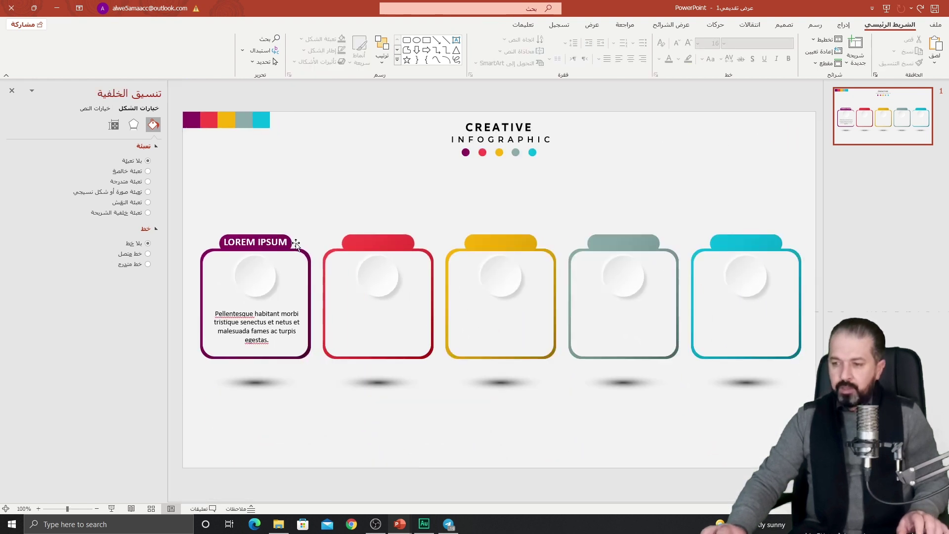
Step: Copy the purple card's heading and paragraph together onto the red, yellow, grey-green and turquoise cards at matching positions
{"action": "left_click", "coordinate": [295, 243]}
{"action": "left_click", "coordinate": [282, 318], "text": "shift"}
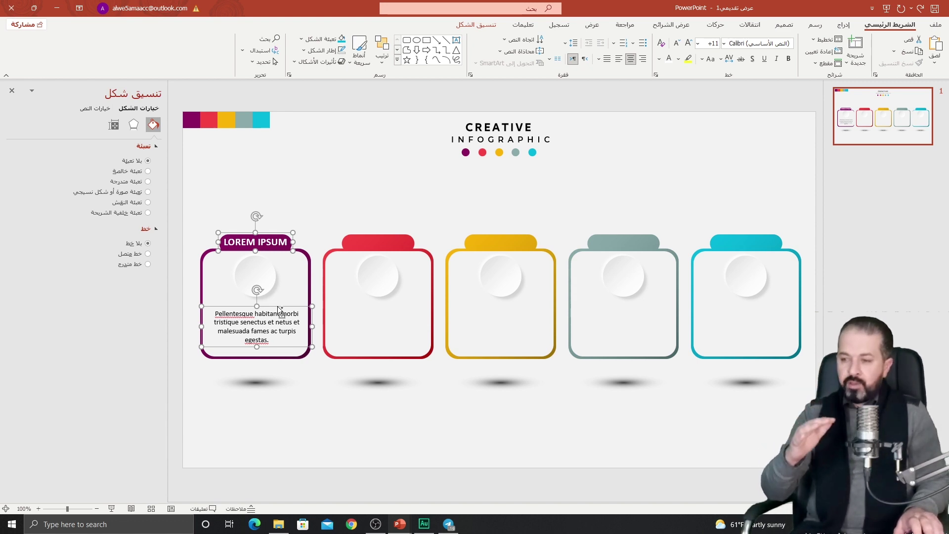
{"action": "left_click_drag", "start_coordinate": [280, 311], "coordinate": [540, 307]}
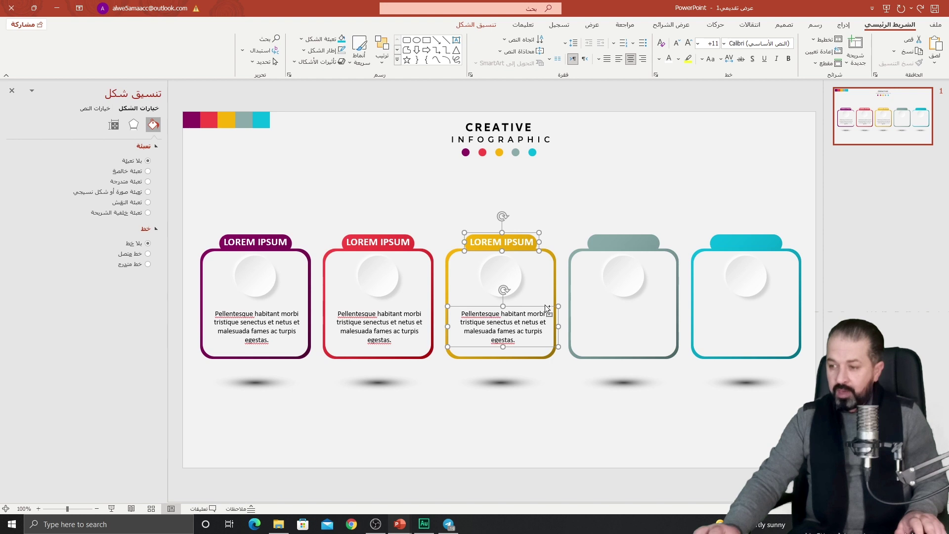
{"action": "left_click_drag", "start_coordinate": [546, 307], "coordinate": [793, 314]}
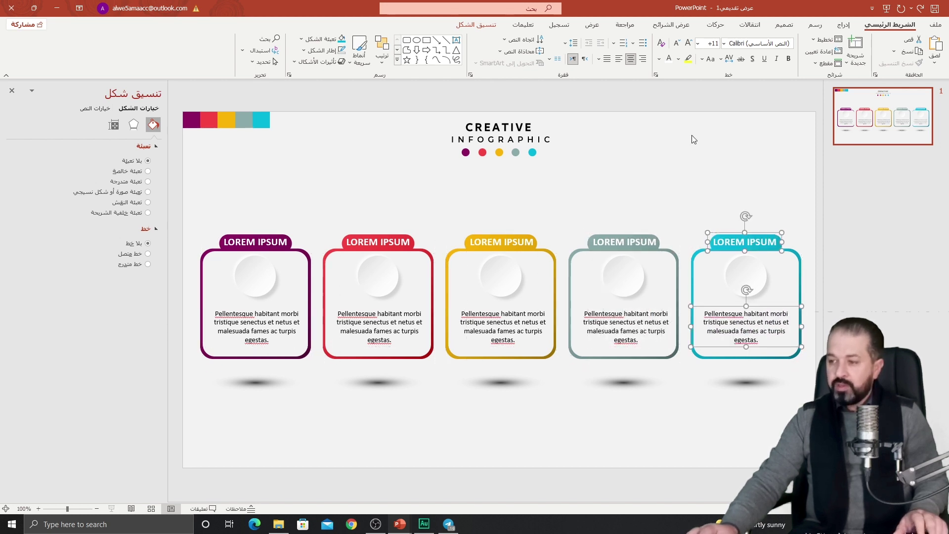
{"action": "left_click", "coordinate": [694, 140]}
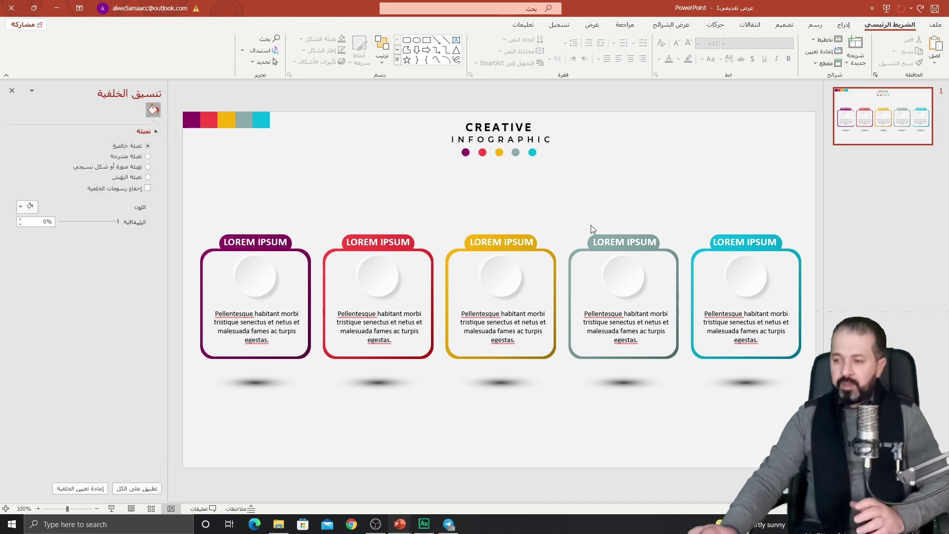
Step: Insert five stock icons: the row of books, atom, speech bubbles, checklist and target with arrow
{"action": "left_click", "coordinate": [844, 25]}
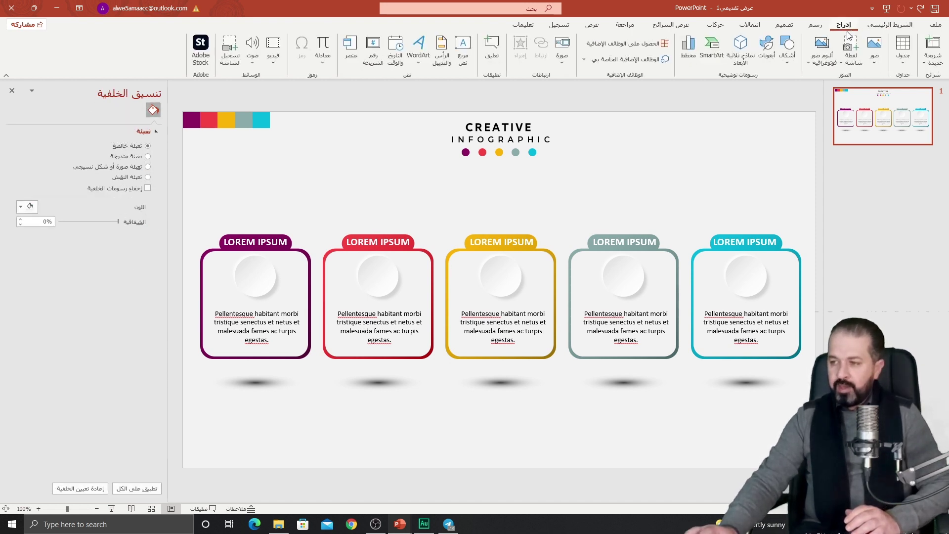
{"action": "left_click", "coordinate": [767, 53]}
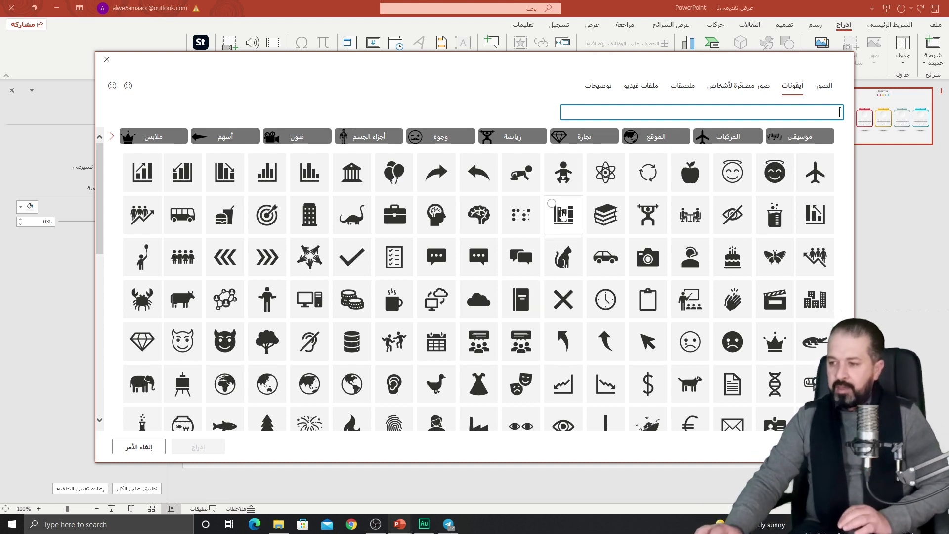
{"action": "left_click", "coordinate": [564, 213]}
{"action": "left_click", "coordinate": [604, 168]}
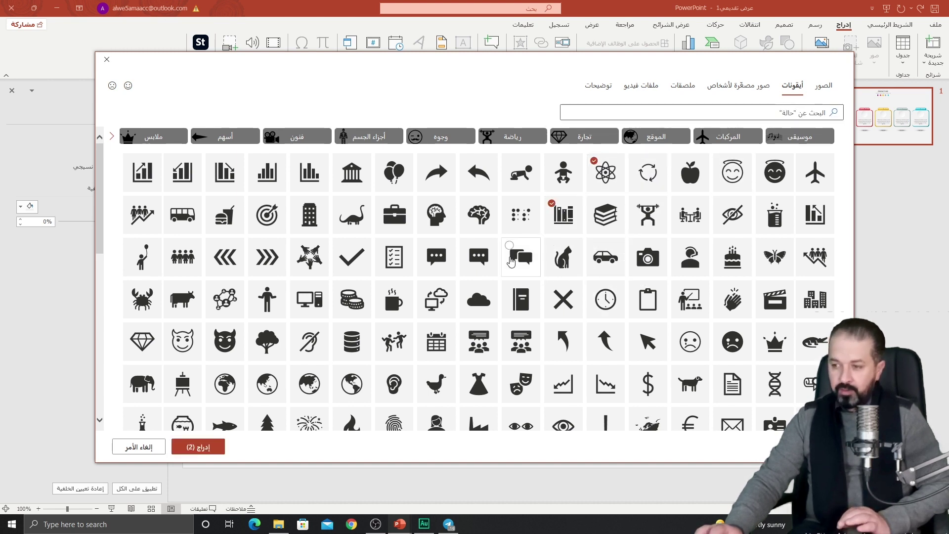
{"action": "left_click", "coordinate": [522, 261]}
{"action": "left_click", "coordinate": [394, 257]}
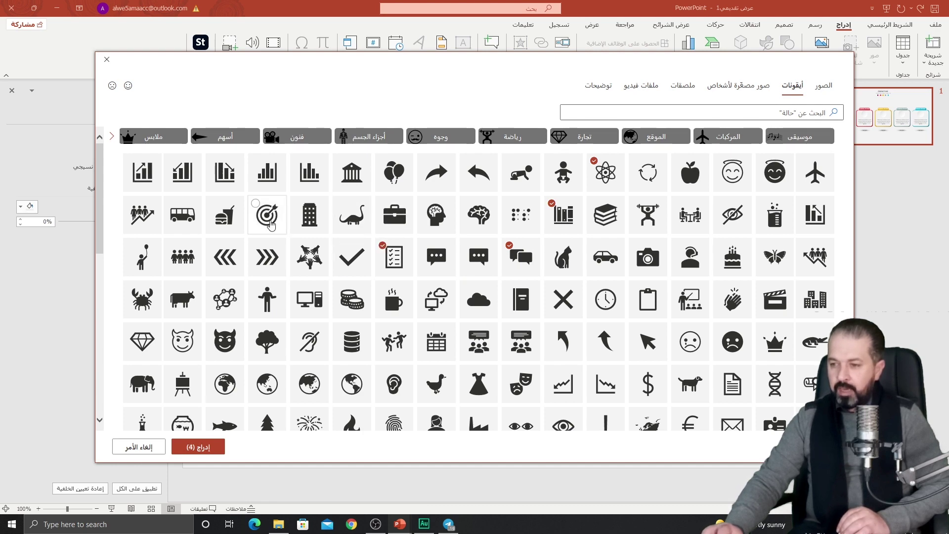
{"action": "left_click", "coordinate": [267, 215]}
{"action": "left_click", "coordinate": [197, 447]}
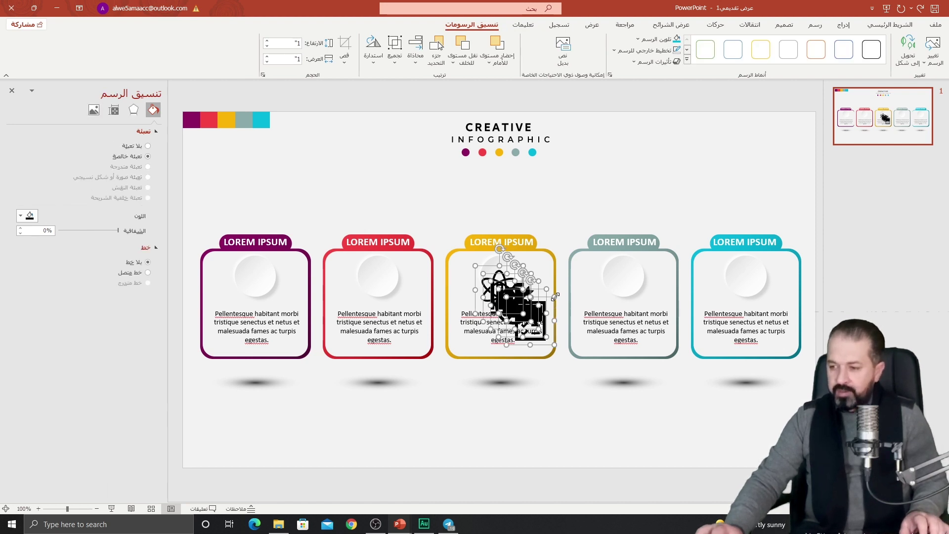
Step: Shrink the inserted icons to 0.71", set them aside above the cards and place the checklist icon on the purple card's circle
{"action": "left_click_drag", "start_coordinate": [555, 297], "coordinate": [264, 274]}
{"action": "left_click", "coordinate": [436, 199]}
{"action": "left_click_drag", "start_coordinate": [263, 274], "coordinate": [262, 274]}
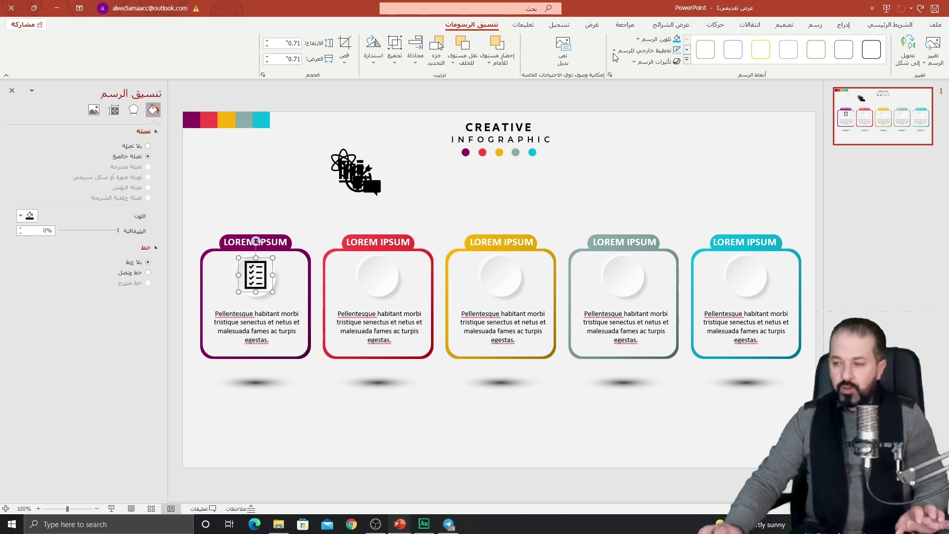
Step: Fill the checklist icon with the purple sampled from the palette swatches using the Eyedropper
{"action": "left_click", "coordinate": [651, 43]}
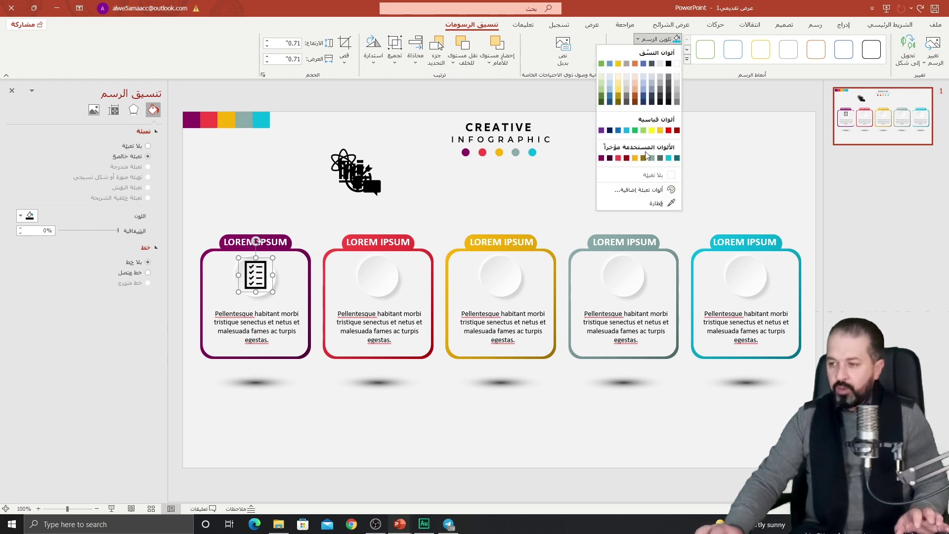
{"action": "left_click", "coordinate": [652, 203]}
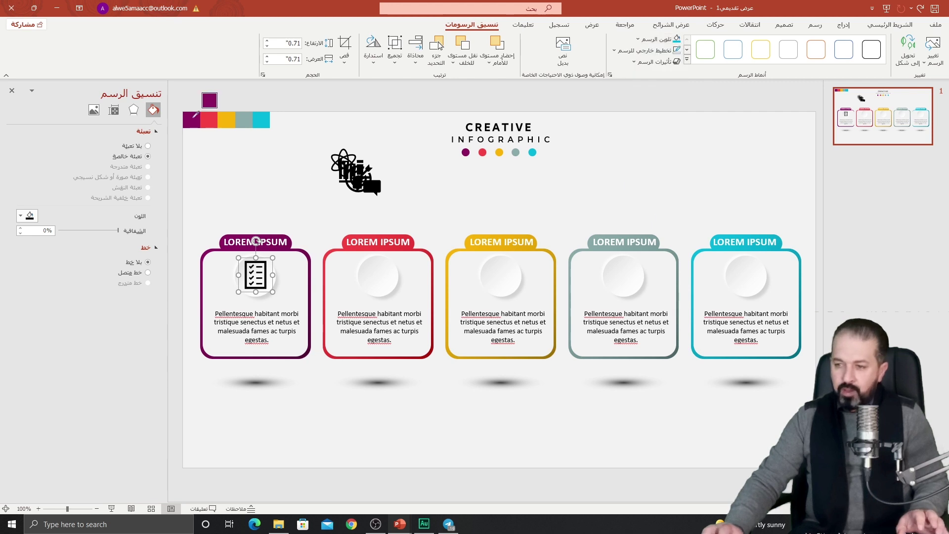
{"action": "left_click", "coordinate": [193, 118]}
Step: Place the speech bubbles icon on the red card's circle and open its fill colour choices
{"action": "left_click_drag", "start_coordinate": [379, 188], "coordinate": [391, 277]}
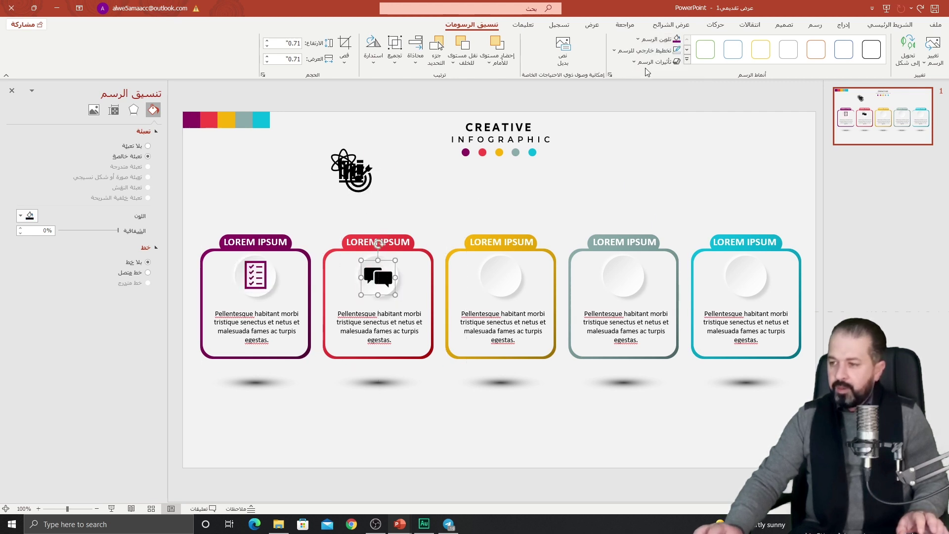
{"action": "left_click", "coordinate": [656, 39]}
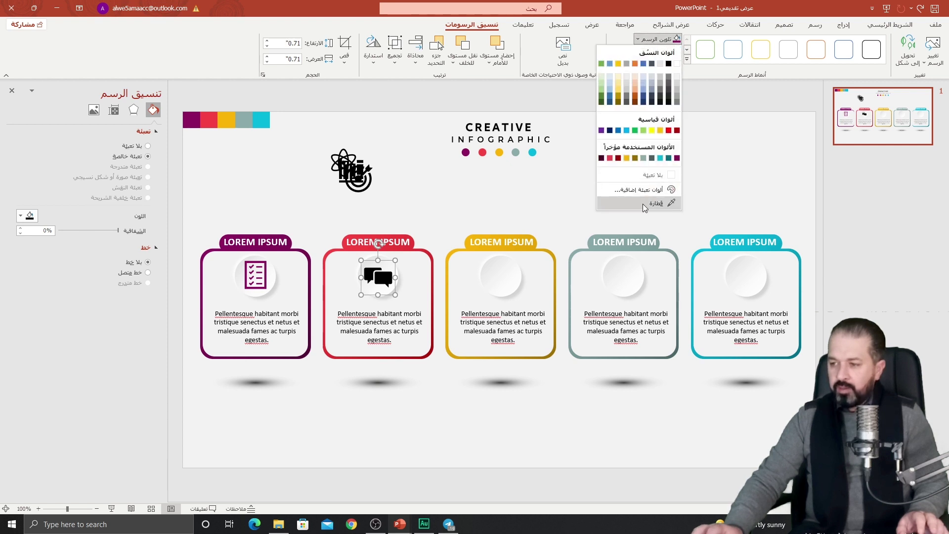